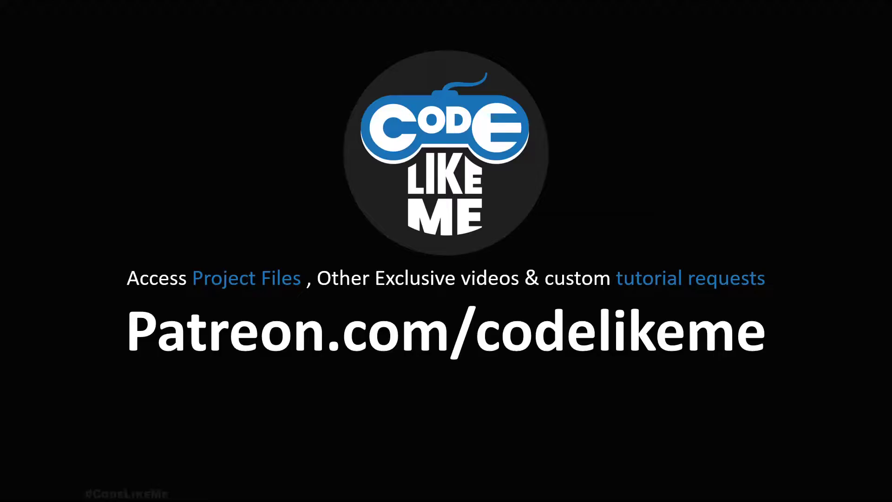
# Step: Walk the character forward, jump and attack, and fire an arrow in the running game
pyautogui.press('w')
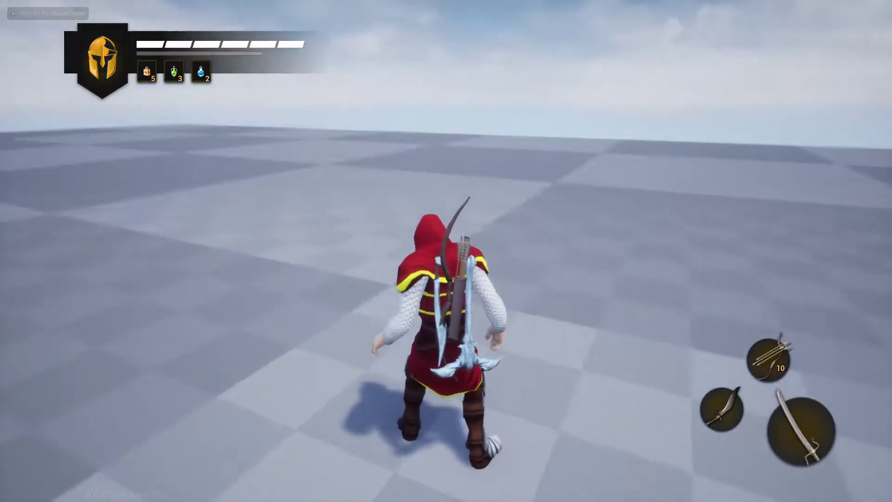
pyautogui.hotkey('shift', 'F1')
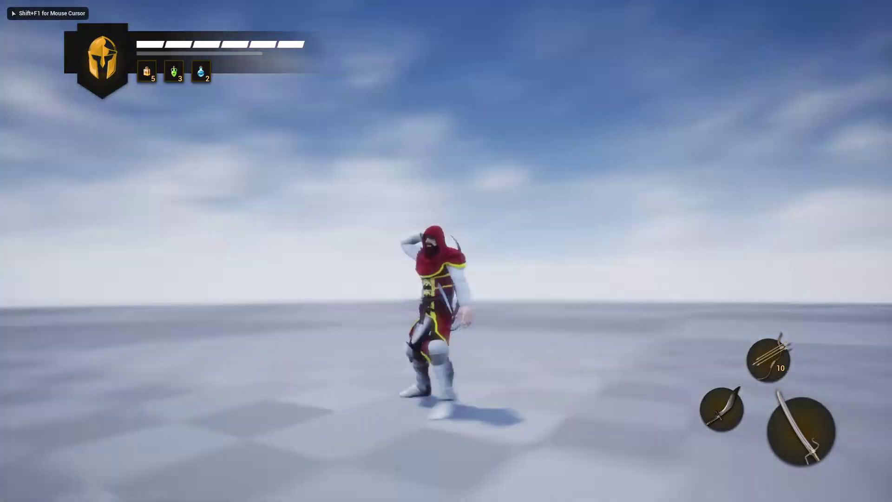
pyautogui.hotkey('shift', 'F1')
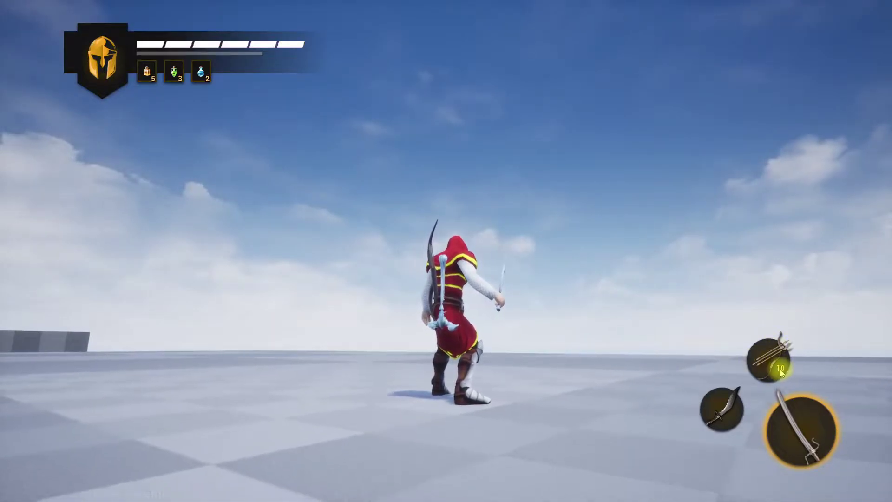
pyautogui.click(567, 303)
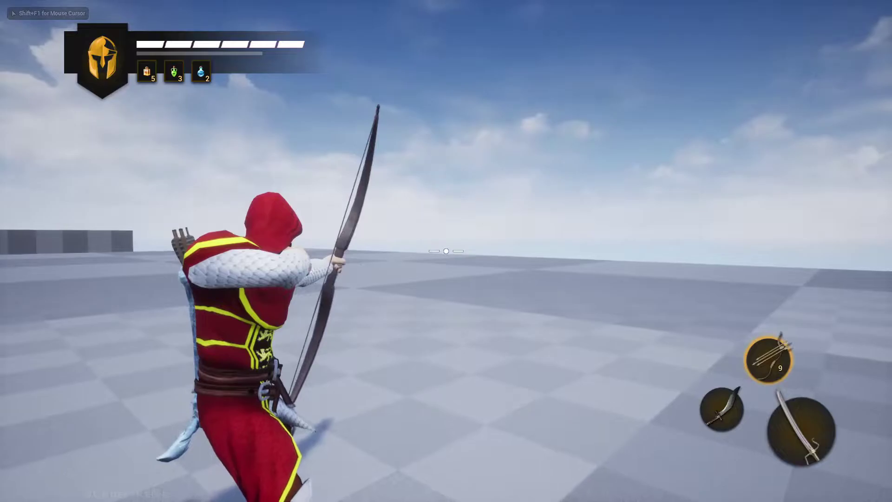
pyautogui.click(446, 251)
# Step: Switch to the bow with key 1, aim and fire arrows, swapping to the big sword between shots
pyautogui.press('1')
pyautogui.rightClick(446, 250)
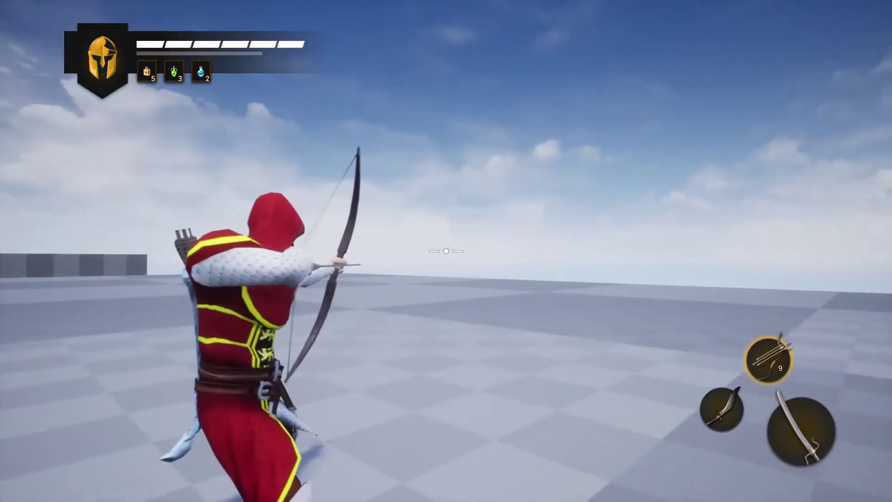
pyautogui.click(446, 251)
pyautogui.press('3')
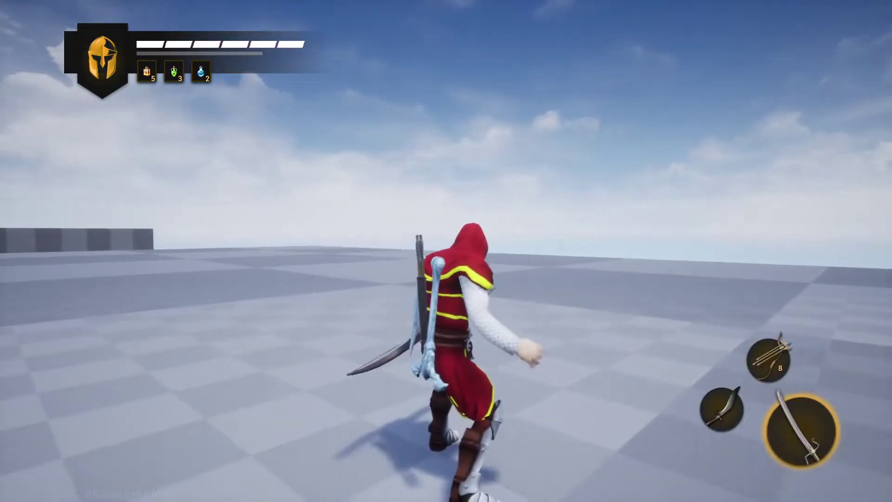
pyautogui.rightClick(446, 251)
pyautogui.click(446, 251)
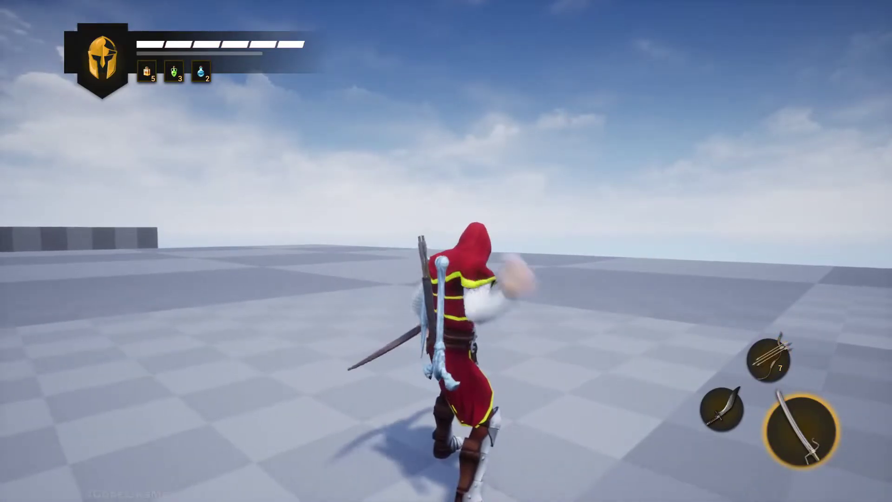
pyautogui.press('1')
pyautogui.rightClick(446, 251)
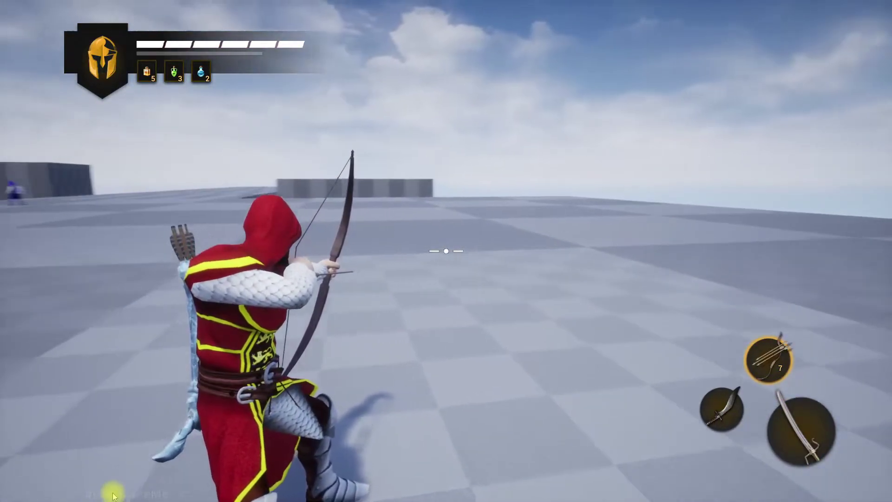
# Step: Apply the poison potion, fire a poisoned arrow, return to the sword, and stop the session
pyautogui.press('e')
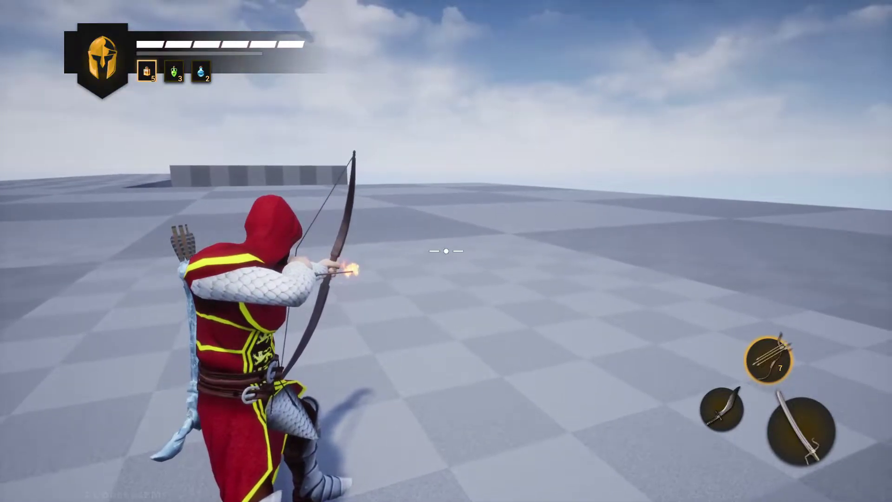
pyautogui.press('e')
pyautogui.click(446, 250)
pyautogui.press('3')
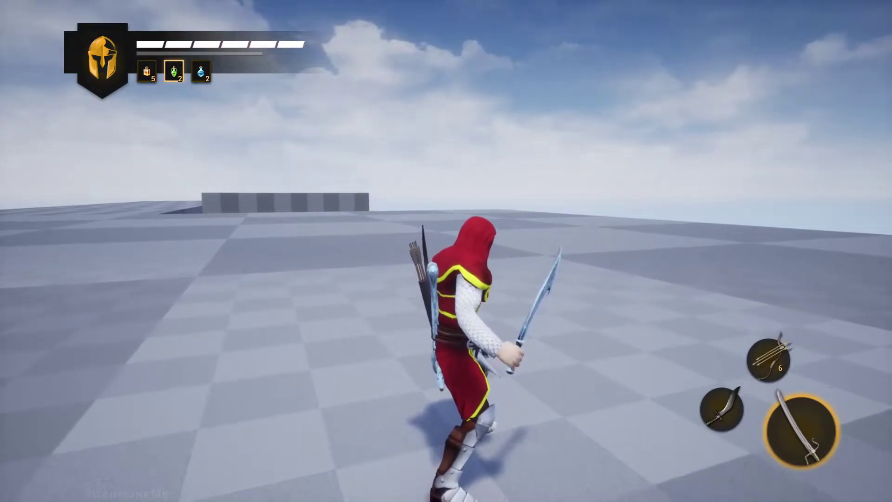
pyautogui.press('Escape')
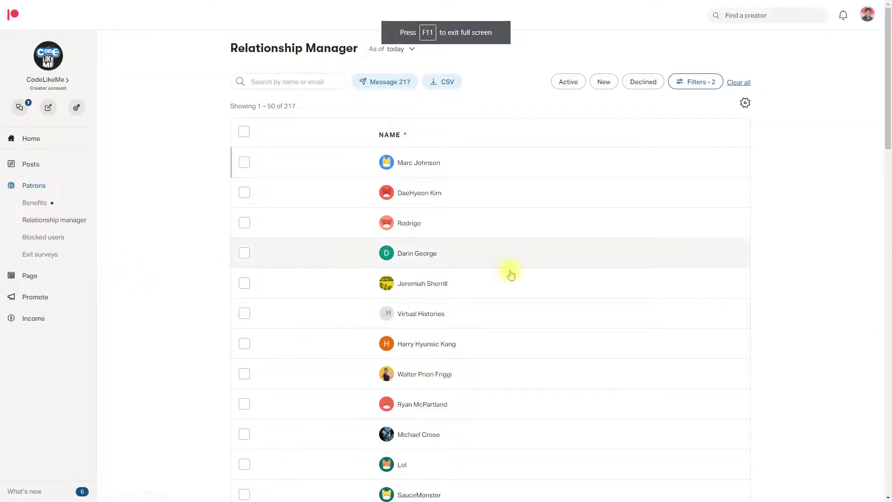
# Step: Scroll to the bottom of the patron list and go to the next page of patrons
pyautogui.scroll(-8, 695, 390)
pyautogui.scroll(-8, 697, 386)
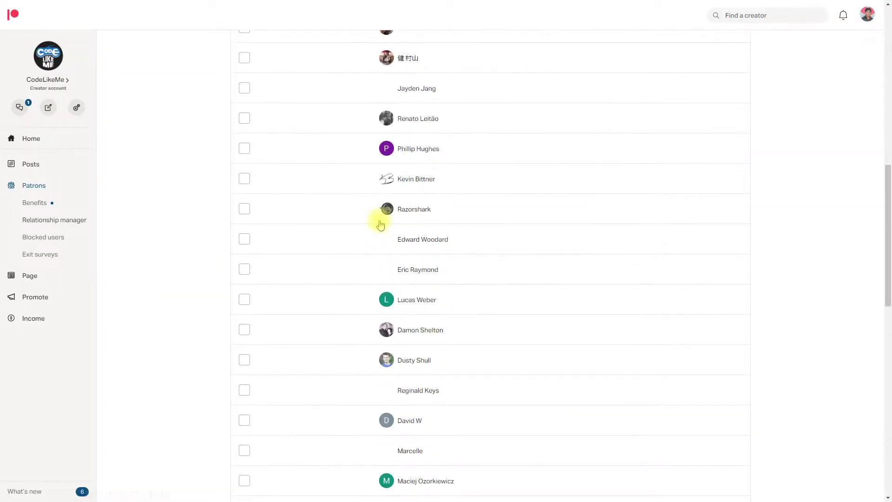
pyautogui.scroll(-8, 383, 226)
pyautogui.scroll(-6, 389, 227)
pyautogui.scroll(-6, 452, 237)
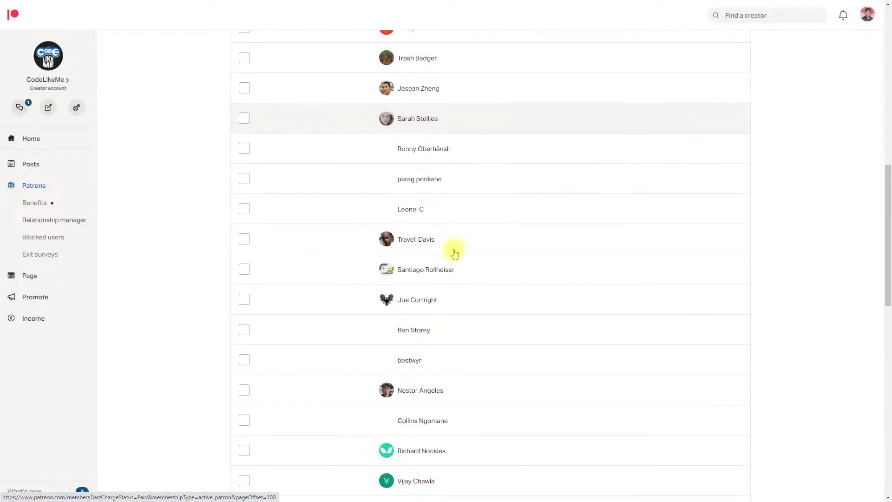
pyautogui.scroll(-8, 455, 253)
pyautogui.scroll(-6, 454, 259)
pyautogui.scroll(-5, 697, 225)
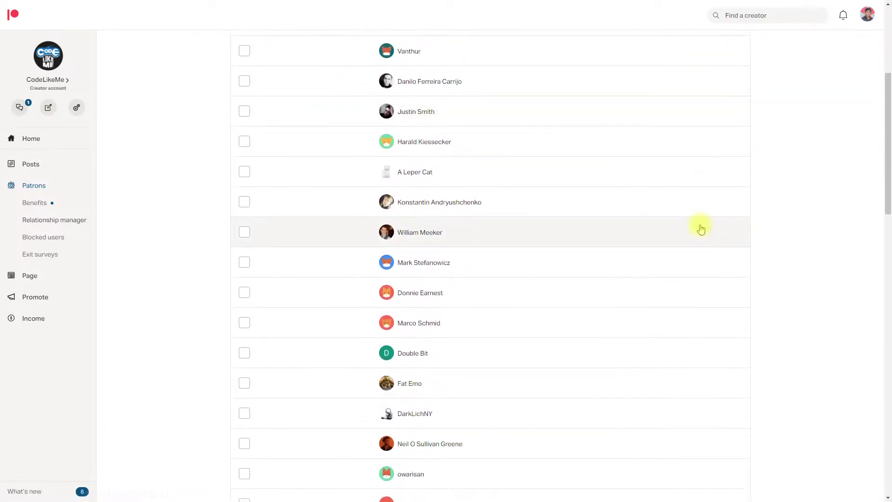
pyautogui.scroll(-8, 701, 229)
pyautogui.scroll(-6, 701, 225)
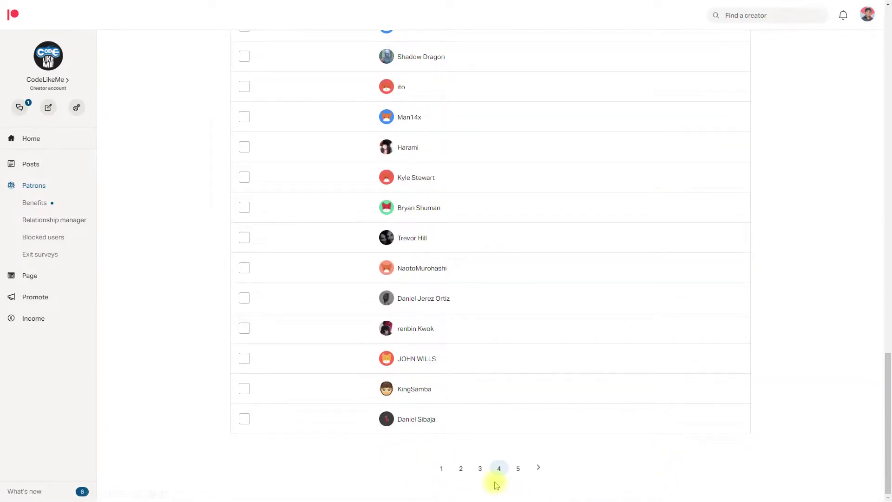
pyautogui.click(518, 468)
pyautogui.scroll(-10, 298, 253)
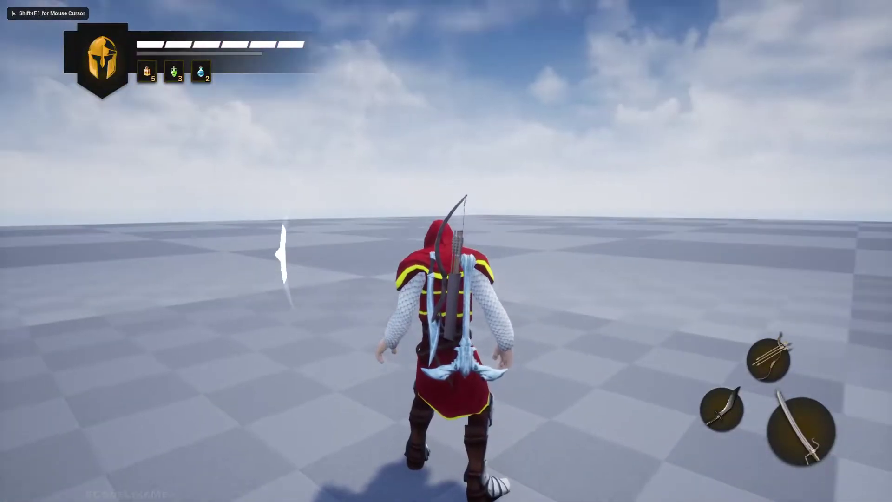
# Step: Stop the running game, tilt the camera up, and run another short play-in-editor test
pyautogui.press('Escape')
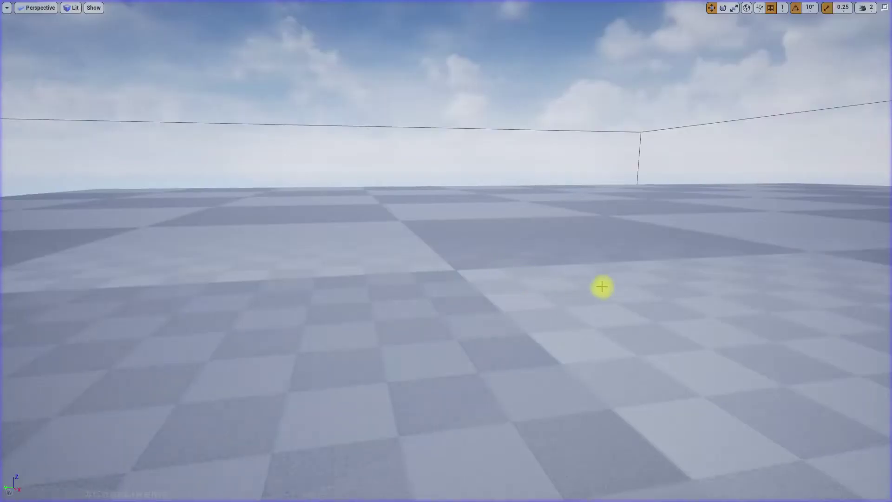
pyautogui.moveTo(609, 286); pyautogui.dragTo(599, 260, button='right')
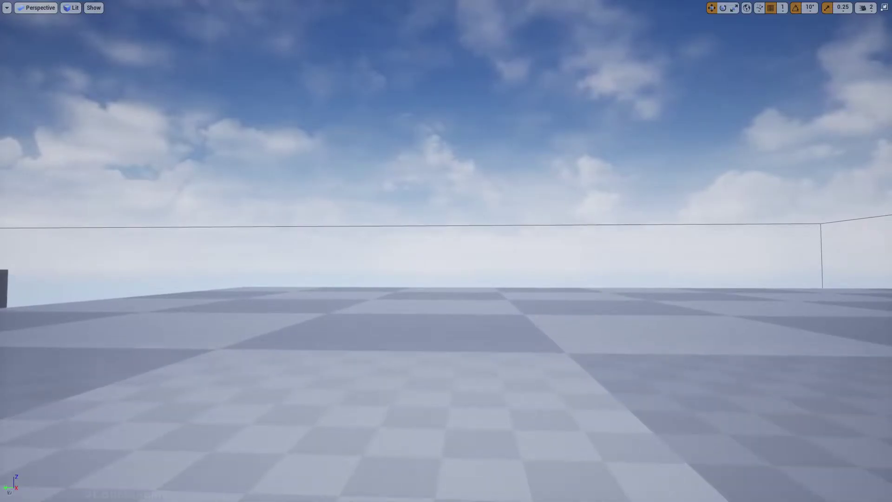
pyautogui.hotkey('alt', 'p')
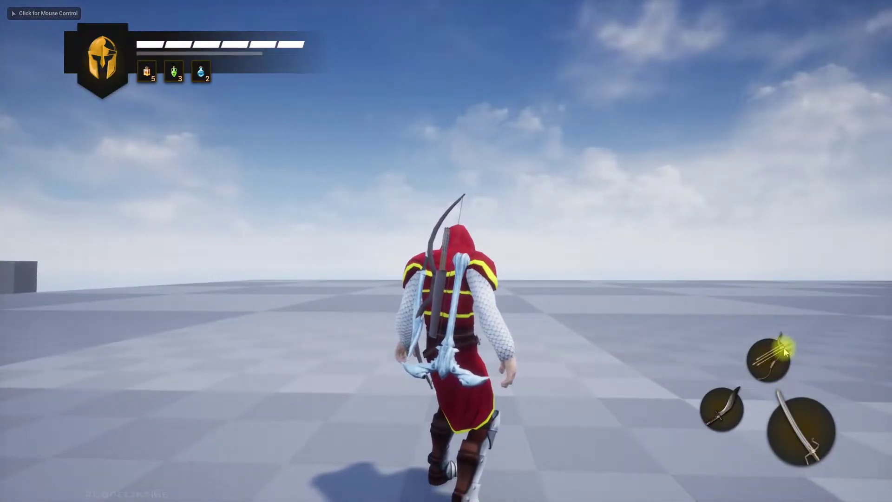
pyautogui.press('Escape')
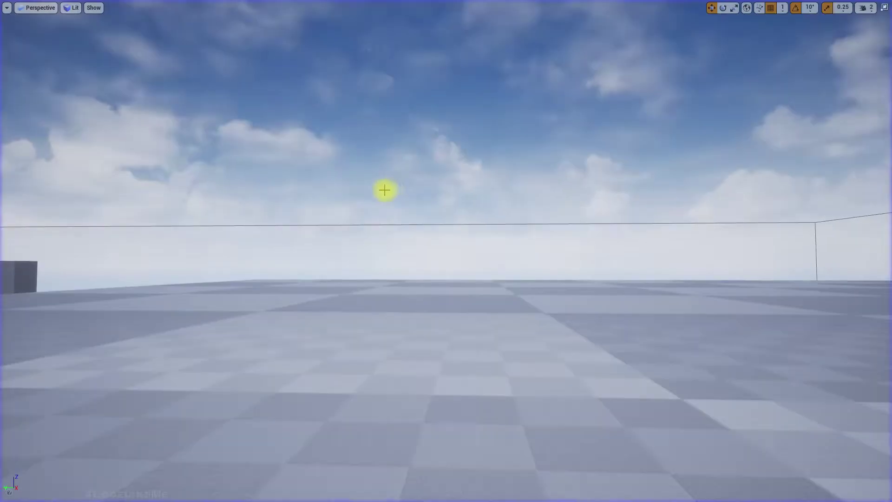
# Step: Tilt the viewport down, restore the full editor layout with F11, and open wdg_weaponIcon
pyautogui.moveTo(384, 190); pyautogui.dragTo(386, 195, button='right')
pyautogui.press('F11')
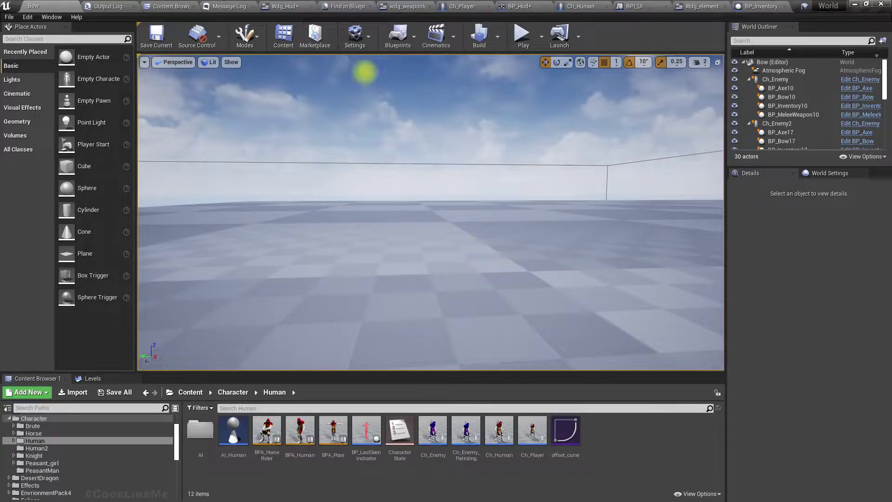
pyautogui.click(400, 6)
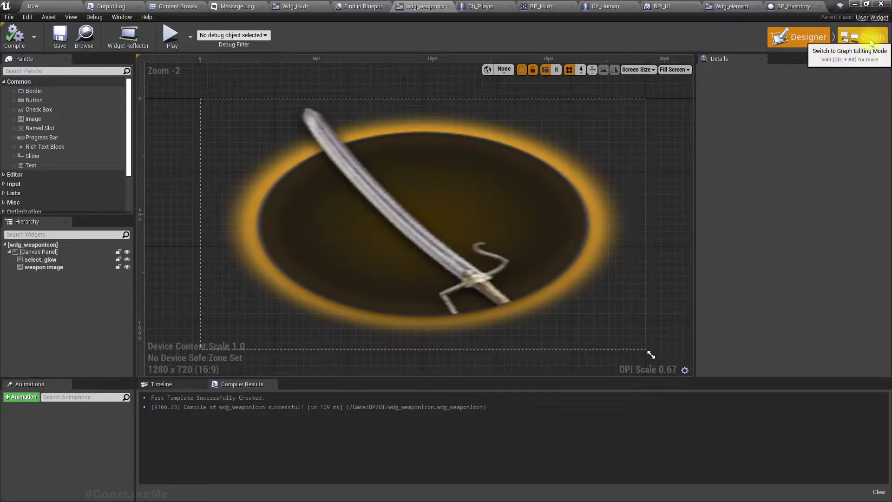
# Step: In Wdg_Hud, select Wdg_arrows, make it visible on the canvas, and frame the whole HUD
pyautogui.click(289, 5)
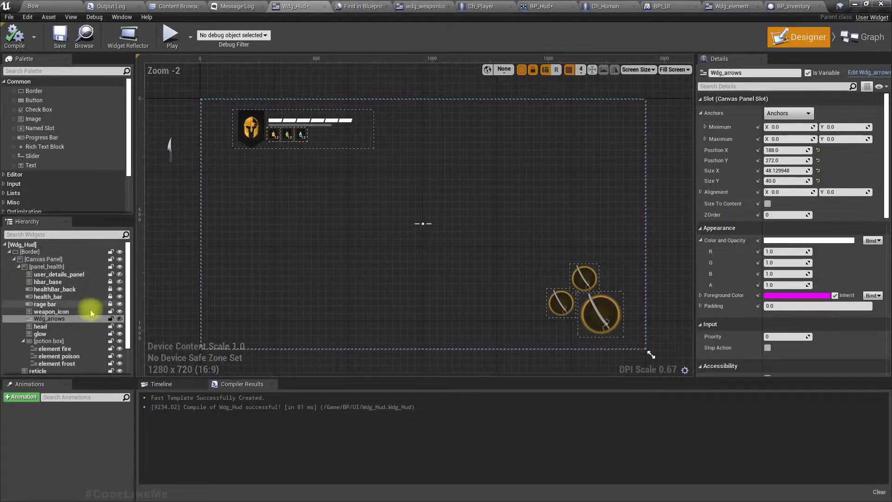
pyautogui.click(73, 312)
pyautogui.click(71, 318)
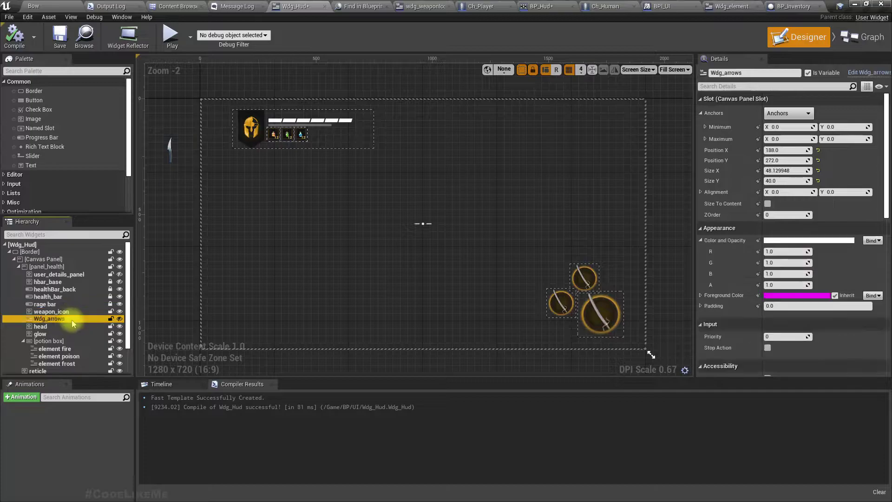
pyautogui.click(120, 319)
pyautogui.scroll(5, 263, 169)
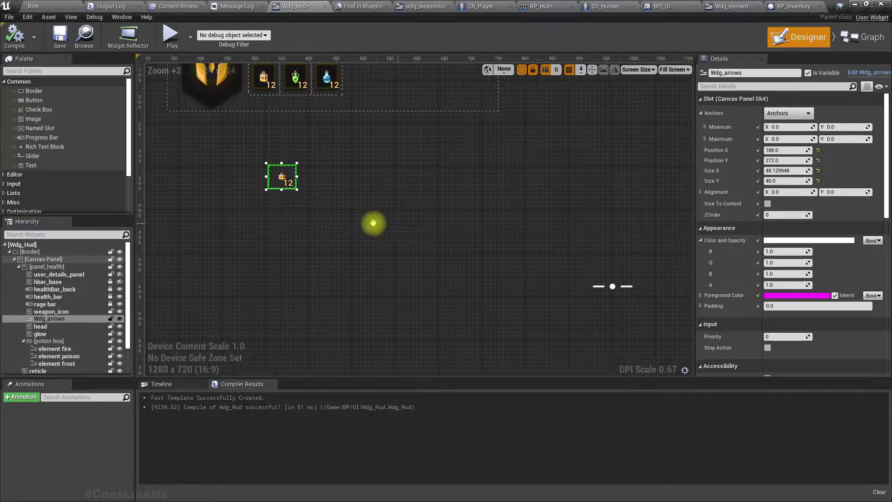
pyautogui.scroll(-3, 319, 201)
pyautogui.moveTo(341, 209); pyautogui.dragTo(262, 159, button='right')
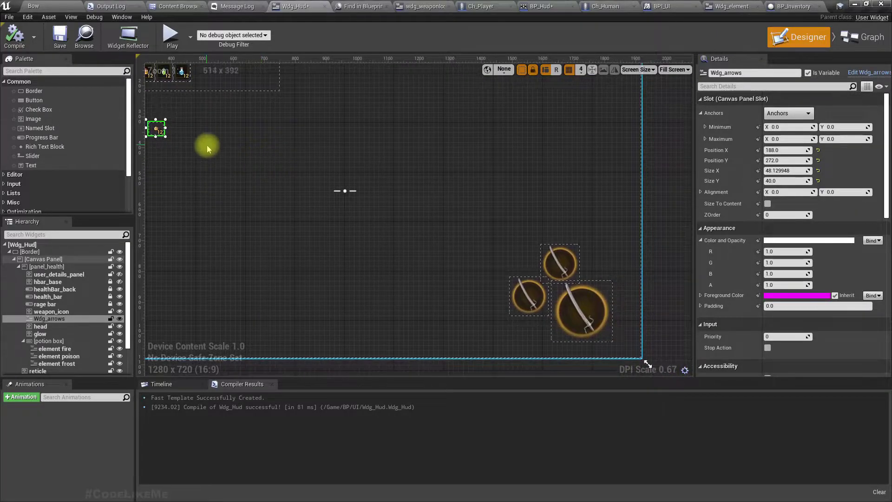
pyautogui.moveTo(207, 149); pyautogui.dragTo(222, 149, button='right')
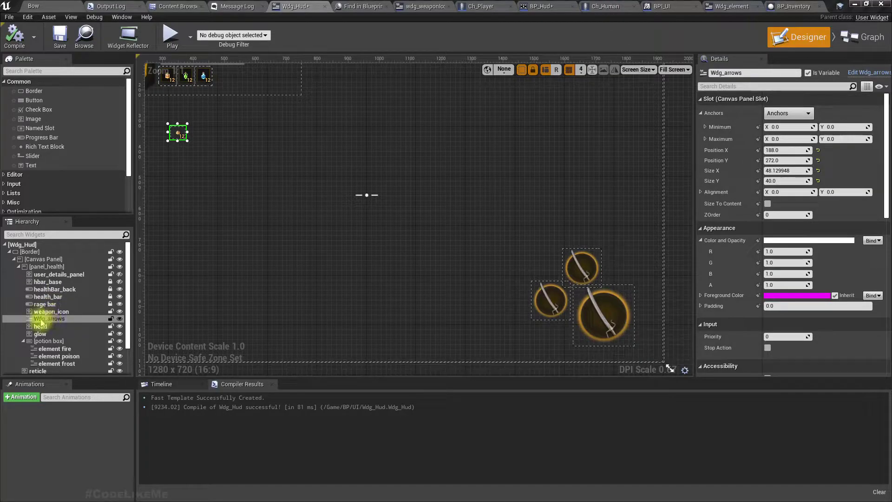
# Step: Move Wdg_arrows down the hierarchy toward wdg_weapon_bow
pyautogui.moveTo(41, 319)
pyautogui.mouseDown()
pyautogui.moveTo(83, 291)
pyautogui.moveTo(69, 320)
pyautogui.mouseUp()
pyautogui.click(67, 326)
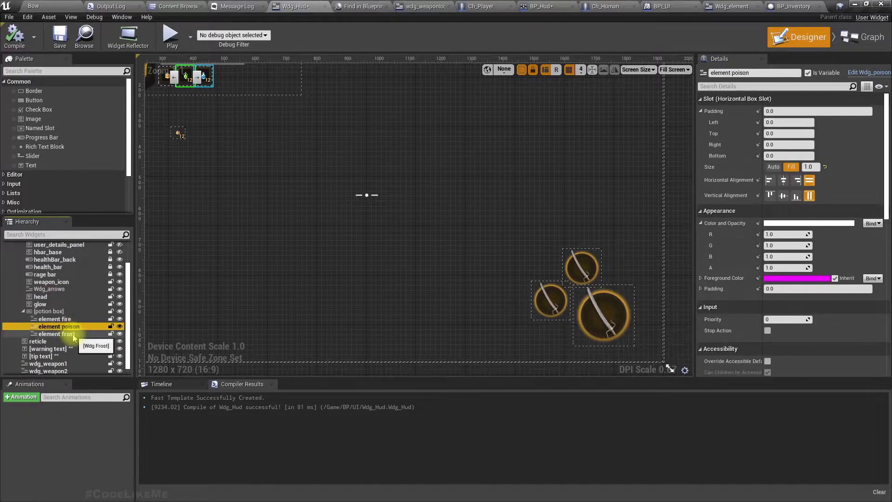
pyautogui.scroll(-1, 72, 338)
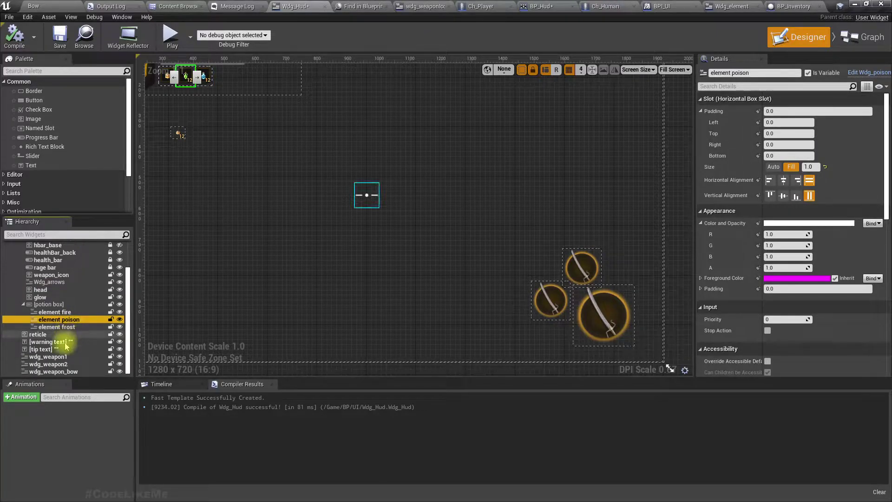
pyautogui.click(67, 371)
pyautogui.scroll(3, 77, 290)
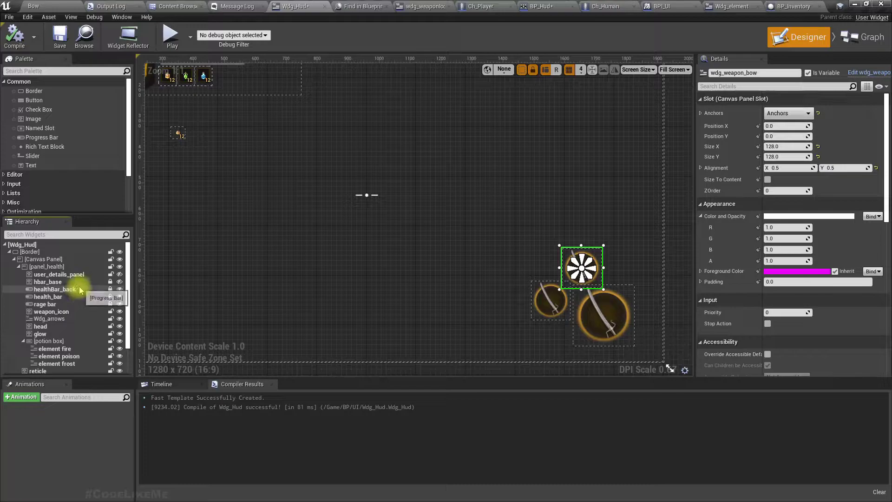
pyautogui.moveTo(53, 320); pyautogui.dragTo(65, 367)
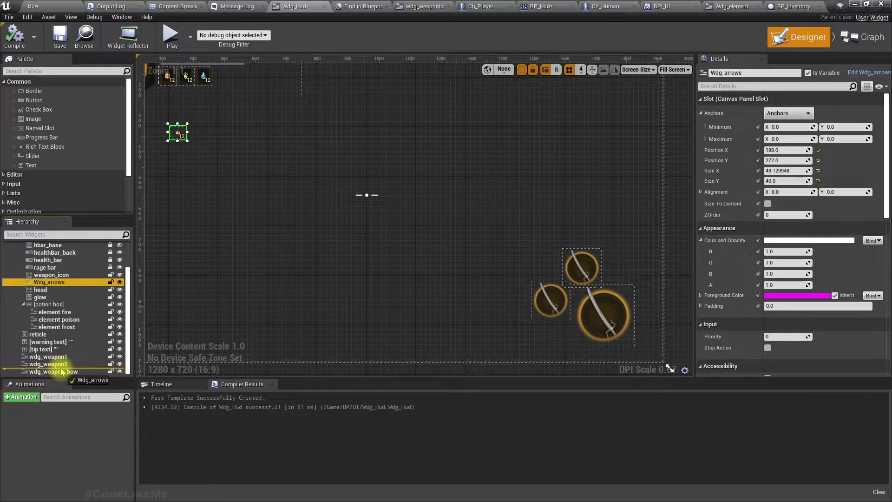
# Step: Drop Wdg_arrows between wdg_weapon2 and wdg_weapon_bow and anchor it on the bottom-right bow icon
pyautogui.moveTo(61, 371); pyautogui.dragTo(61, 369)
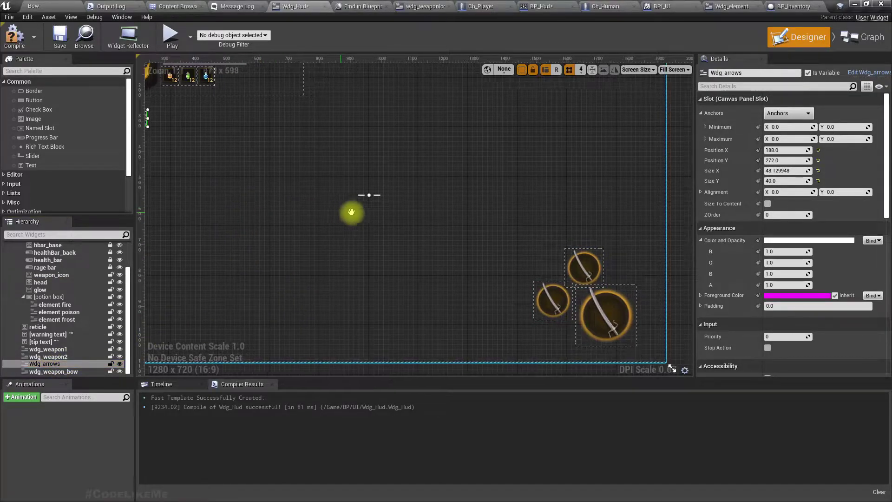
pyautogui.moveTo(338, 213); pyautogui.dragTo(405, 203, button='right')
pyautogui.moveTo(259, 150); pyautogui.dragTo(302, 224, button='right')
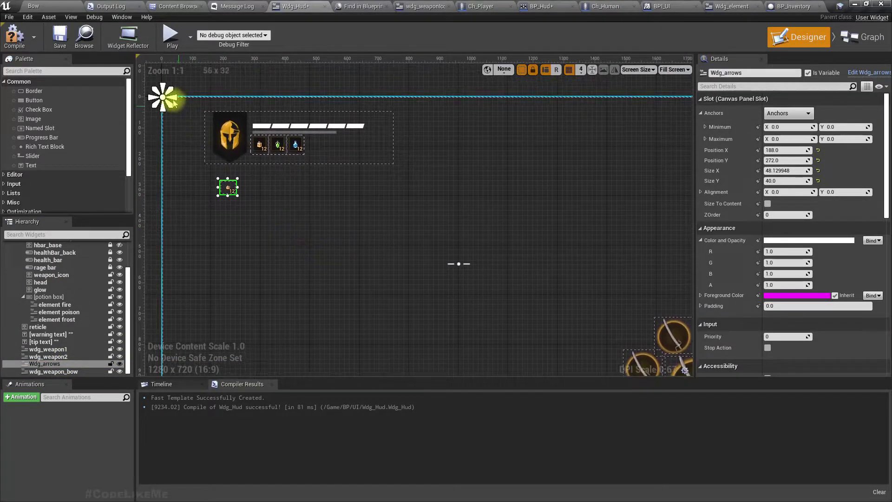
pyautogui.moveTo(162, 97); pyautogui.dragTo(687, 342)
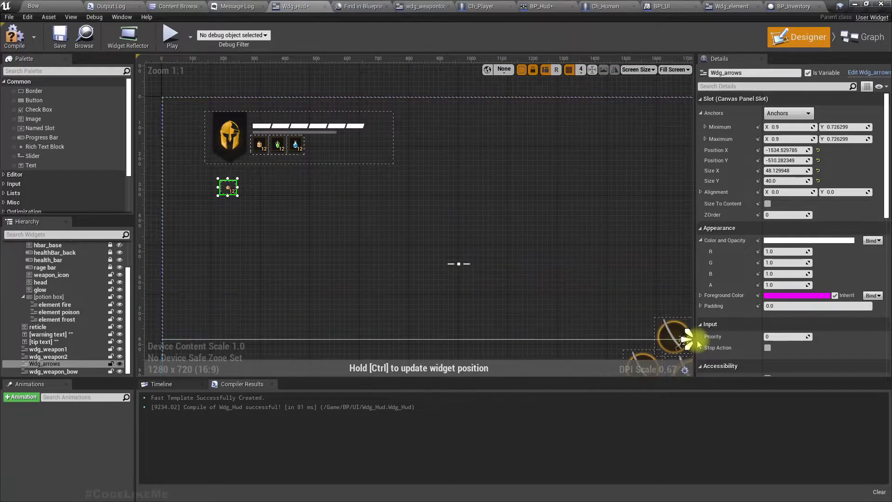
pyautogui.moveTo(575, 308); pyautogui.dragTo(229, 208, button='right')
pyautogui.scroll(6, 229, 207)
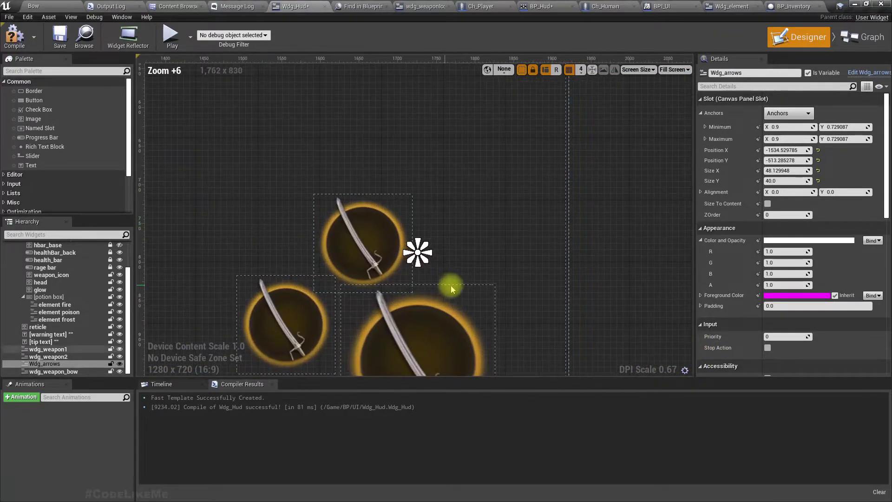
pyautogui.moveTo(419, 255); pyautogui.dragTo(389, 259)
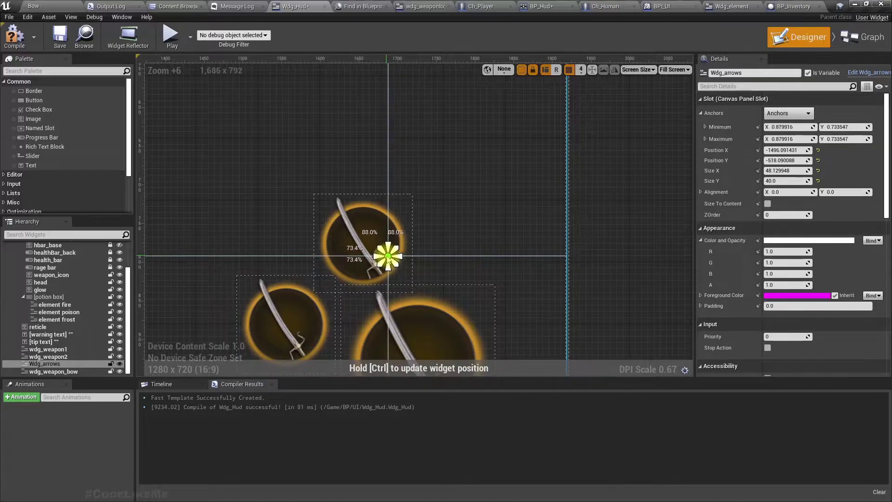
pyautogui.scroll(-2, 390, 181)
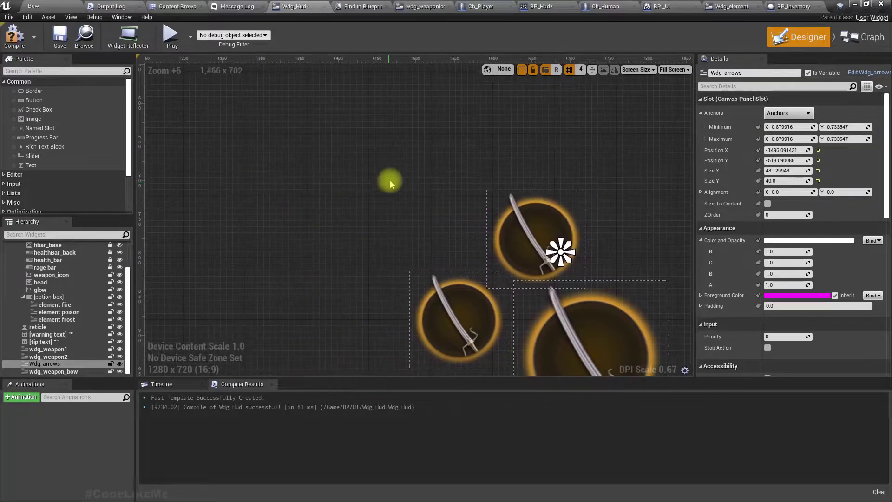
pyautogui.scroll(-2, 283, 174)
pyautogui.moveTo(256, 168)
pyautogui.mouseDown(button='right')
pyautogui.moveTo(280, 168)
pyautogui.moveTo(145, 139)
pyautogui.mouseUp(button='right')
# Step: Adjust Wdg_arrows' anchors and set its Position X and Y to 0
pyautogui.click(799, 127)
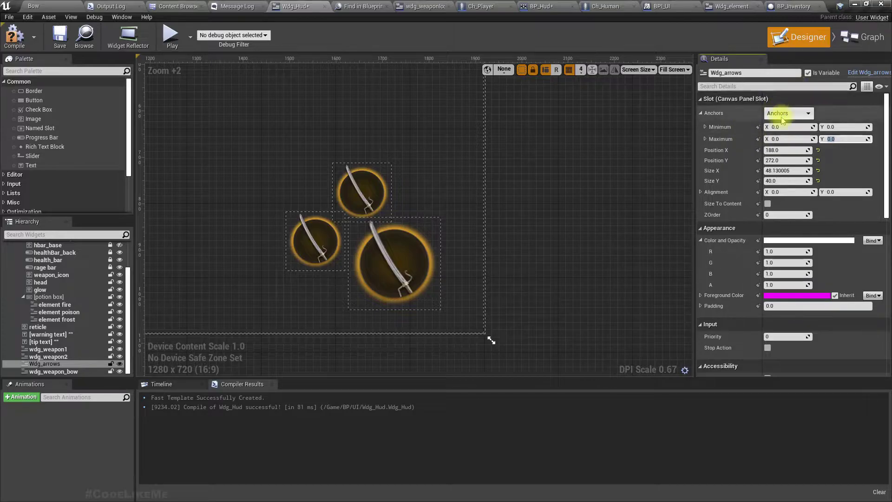
pyautogui.click(785, 114)
pyautogui.moveTo(266, 145); pyautogui.dragTo(404, 175, button='right')
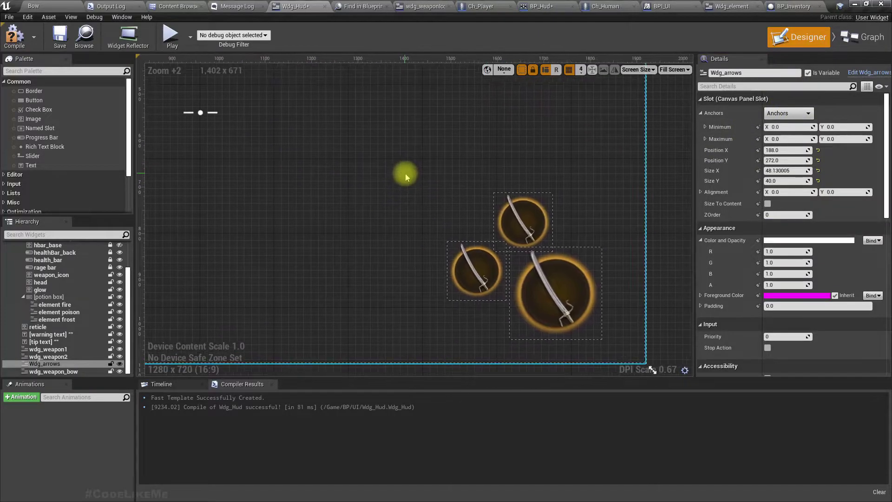
pyautogui.moveTo(235, 158); pyautogui.dragTo(422, 222, button='right')
pyautogui.scroll(-4, 421, 221)
pyautogui.scroll(-1, 388, 195)
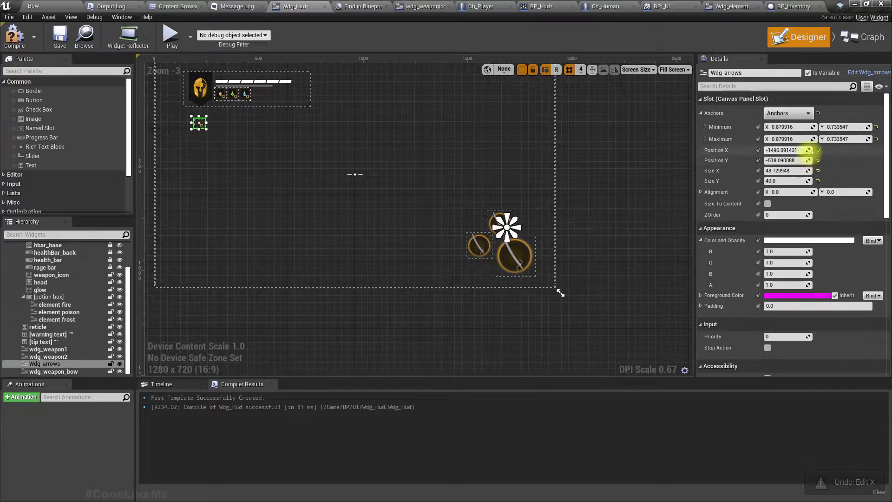
pyautogui.write('0')
pyautogui.press('Tab')
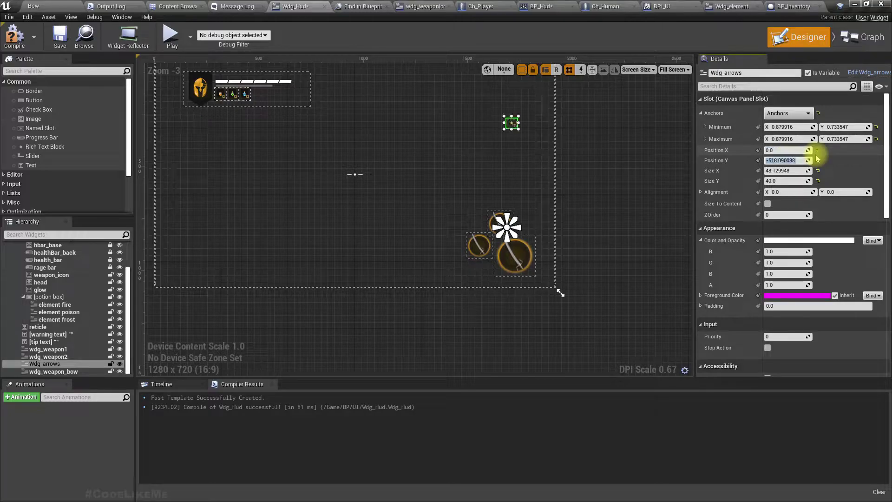
pyautogui.write('0')
pyautogui.press('Tab')
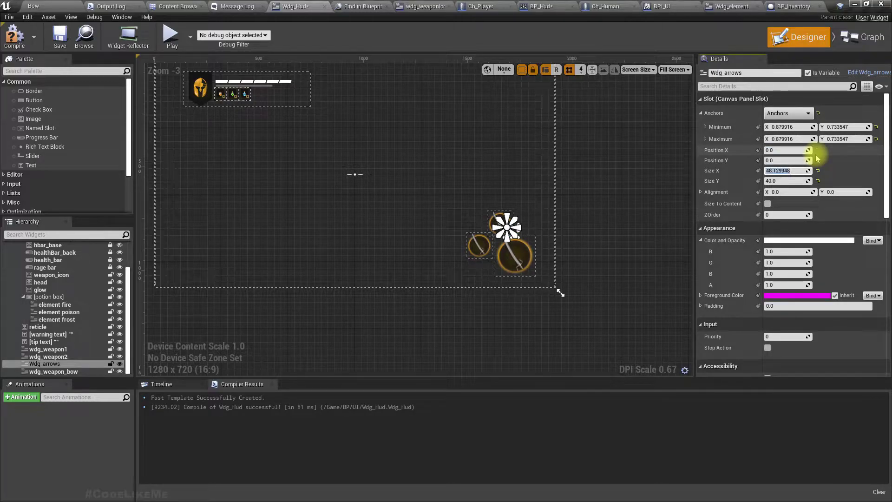
# Step: Set Wdg_arrows' Alignment to 0.5 and open it in its own editor
pyautogui.scroll(5, 515, 258)
pyautogui.scroll(3, 515, 259)
pyautogui.scroll(1, 404, 182)
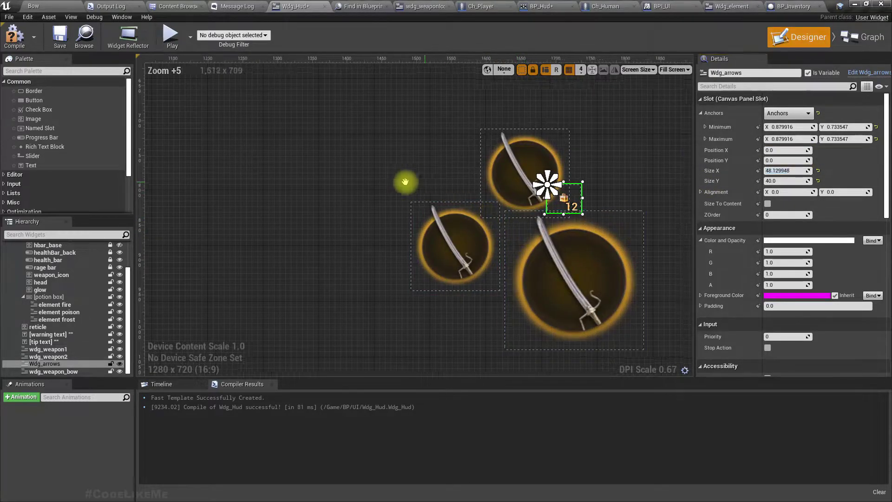
pyautogui.scroll(1, 418, 163)
pyautogui.click(785, 192)
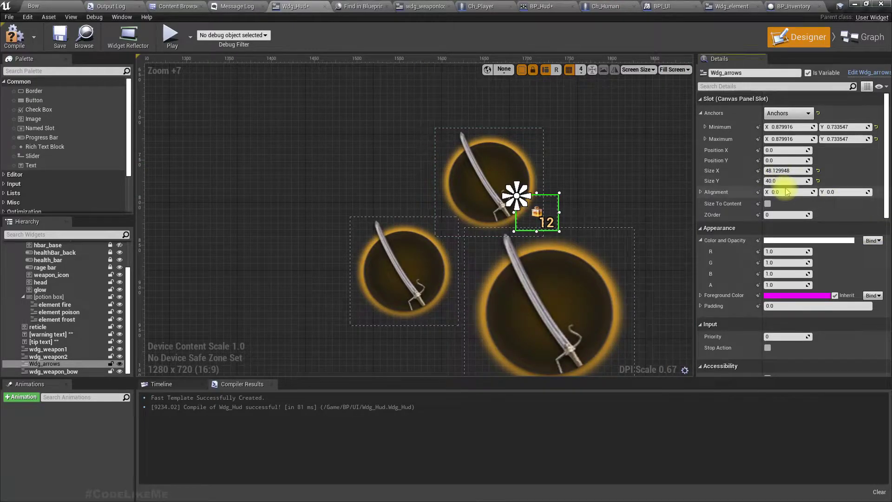
pyautogui.click(787, 191)
pyautogui.write('0.5')
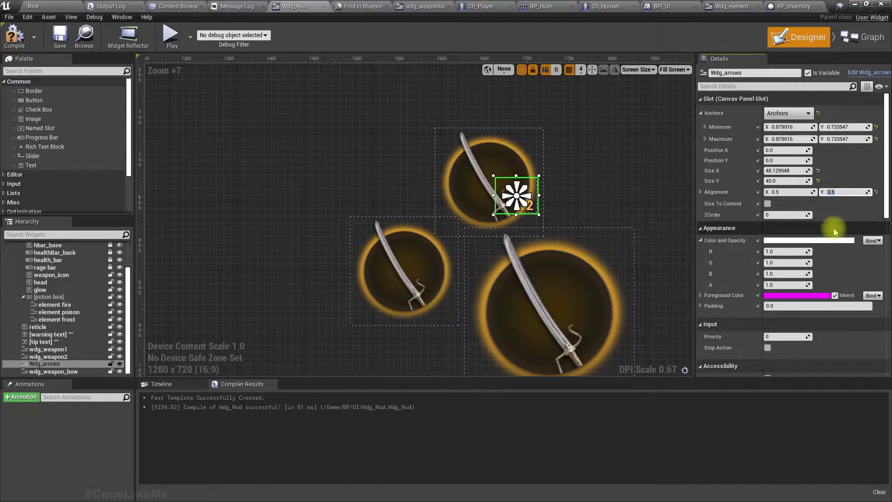
pyautogui.click(875, 74)
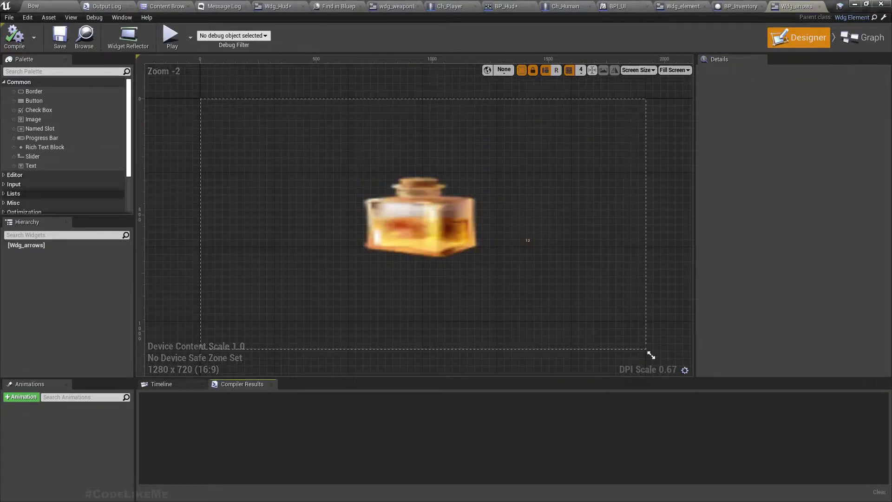
# Step: Review Wdg_arrows' Designer and event graph, then switch to the Wdg_element widget
pyautogui.click(37, 245)
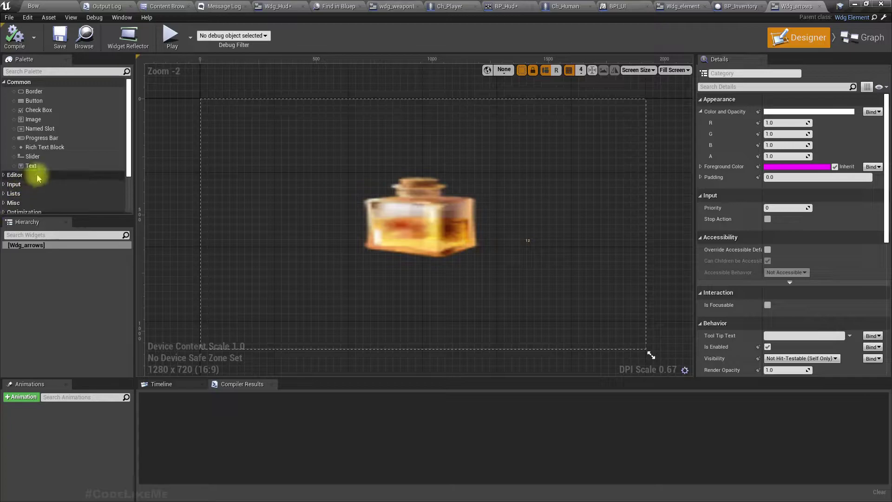
pyautogui.click(863, 39)
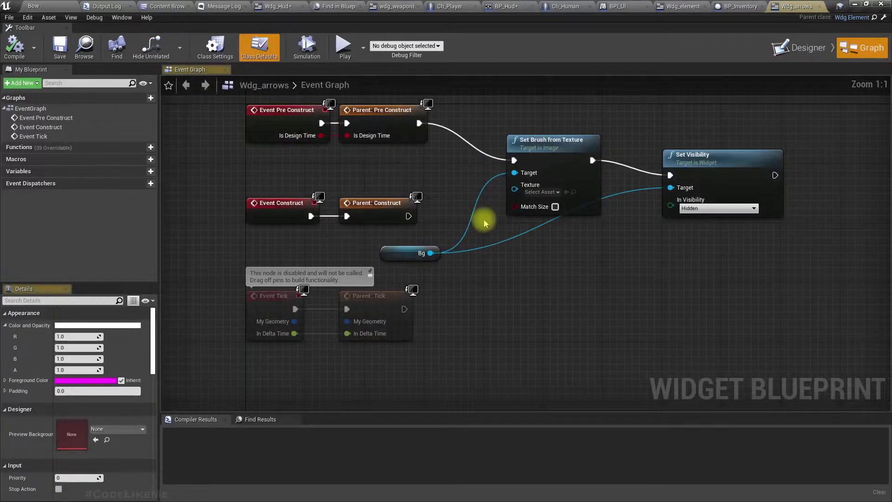
pyautogui.moveTo(263, 158); pyautogui.dragTo(272, 263, button='right')
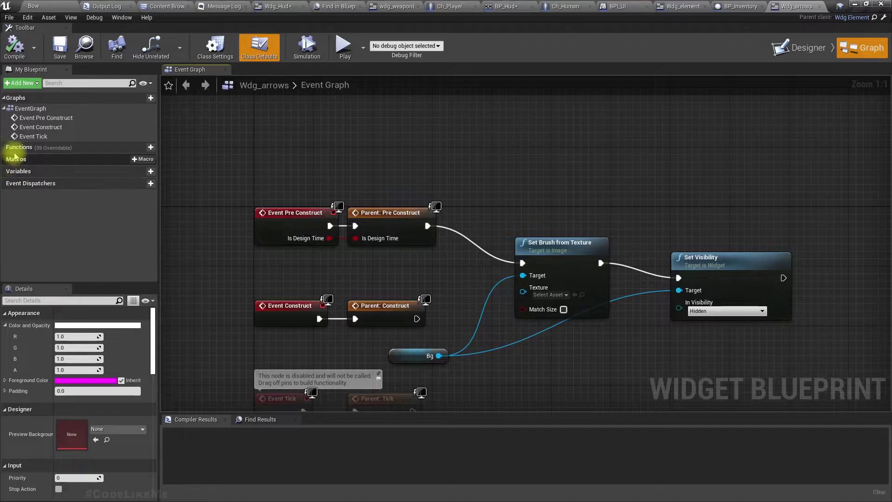
pyautogui.click(799, 54)
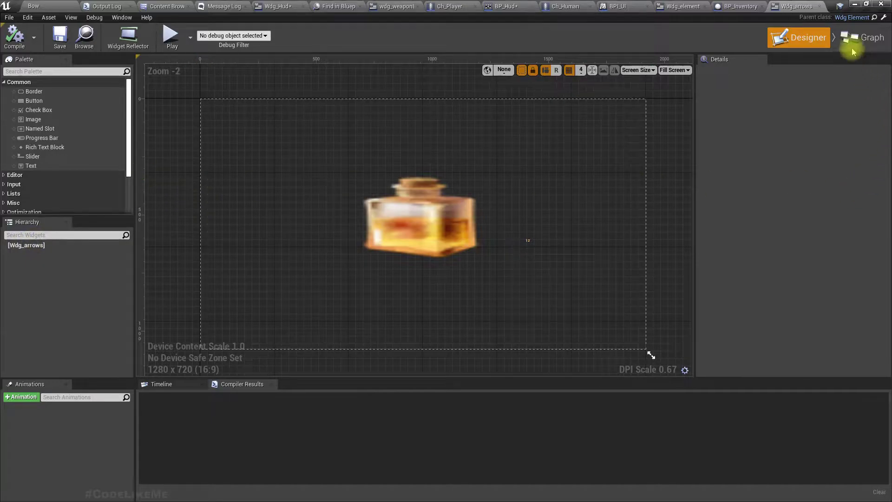
pyautogui.click(852, 48)
pyautogui.moveTo(481, 281); pyautogui.dragTo(363, 254, button='right')
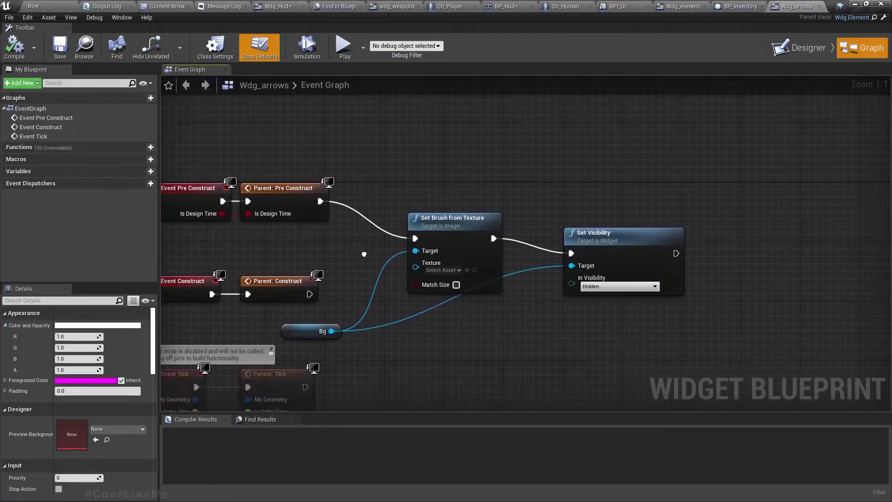
pyautogui.moveTo(295, 249); pyautogui.dragTo(294, 249, button='right')
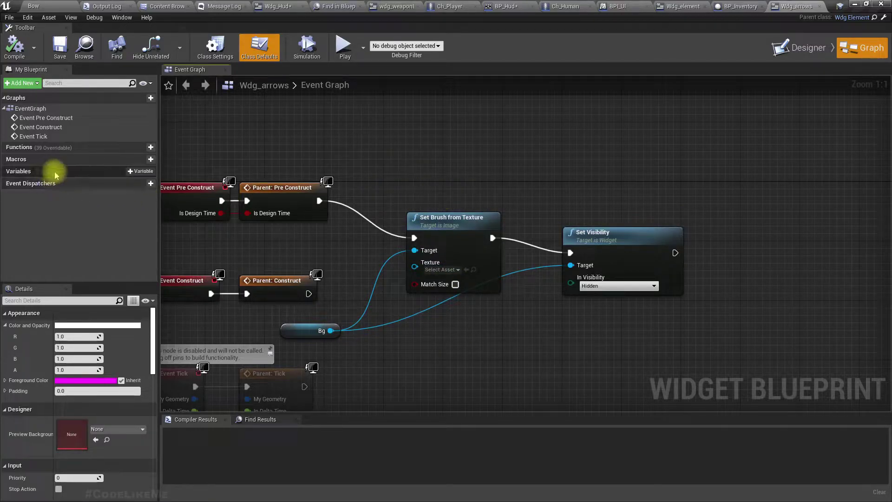
pyautogui.click(884, 19)
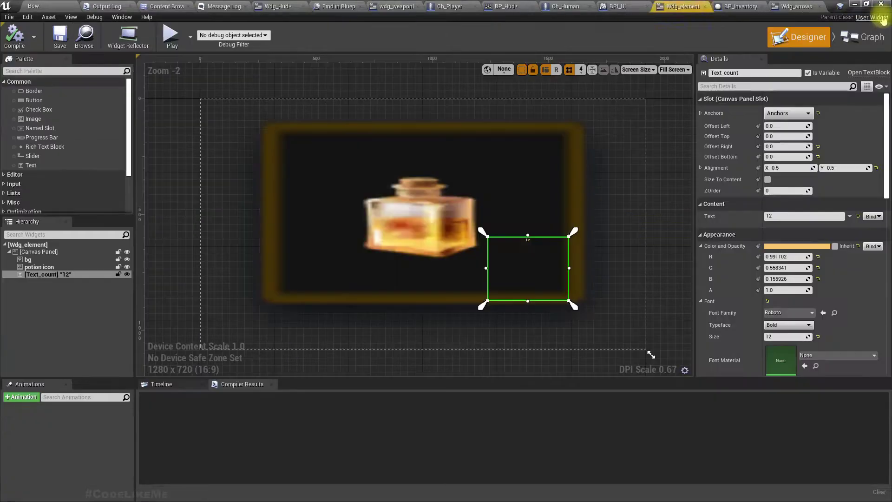
# Step: Select potion icon, then show Wdg_element's event graph centred on its disabled default events
pyautogui.click(38, 268)
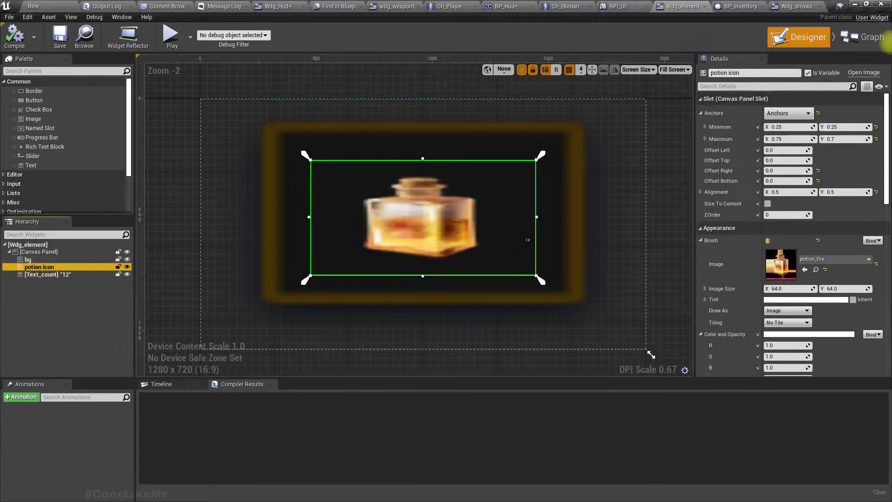
pyautogui.click(869, 38)
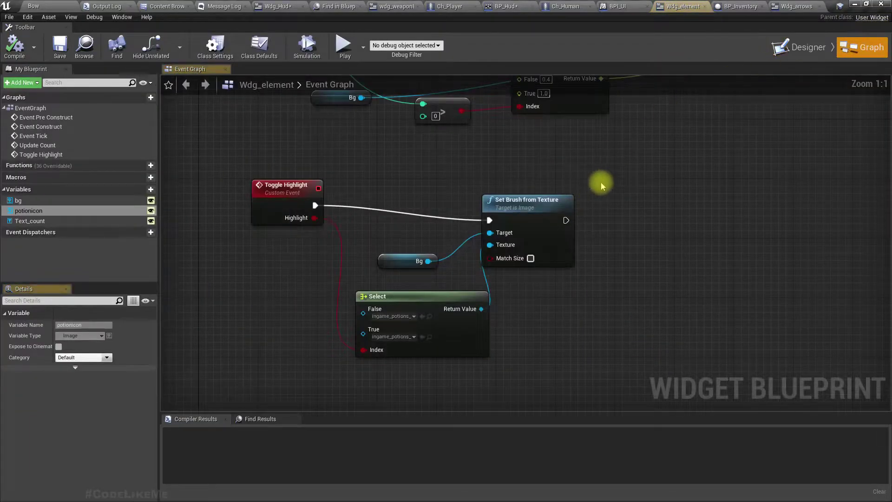
pyautogui.moveTo(697, 328); pyautogui.dragTo(659, 409, button='right')
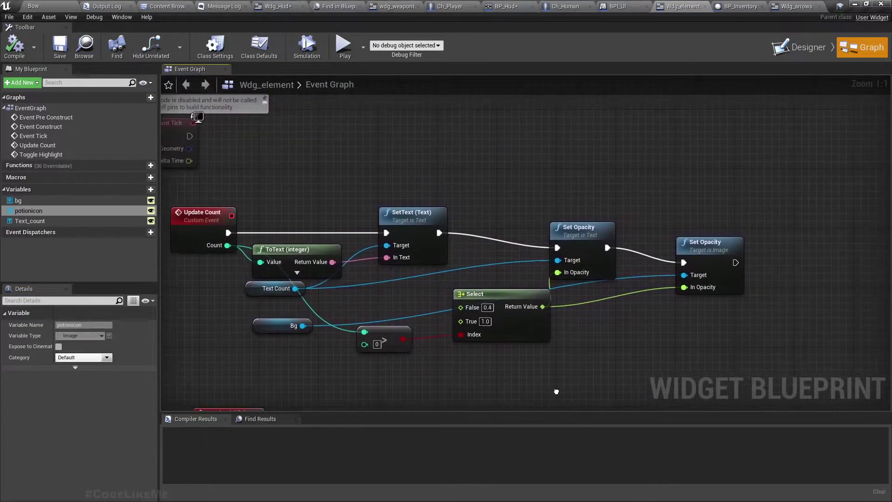
pyautogui.moveTo(673, 225); pyautogui.dragTo(691, 289, button='right')
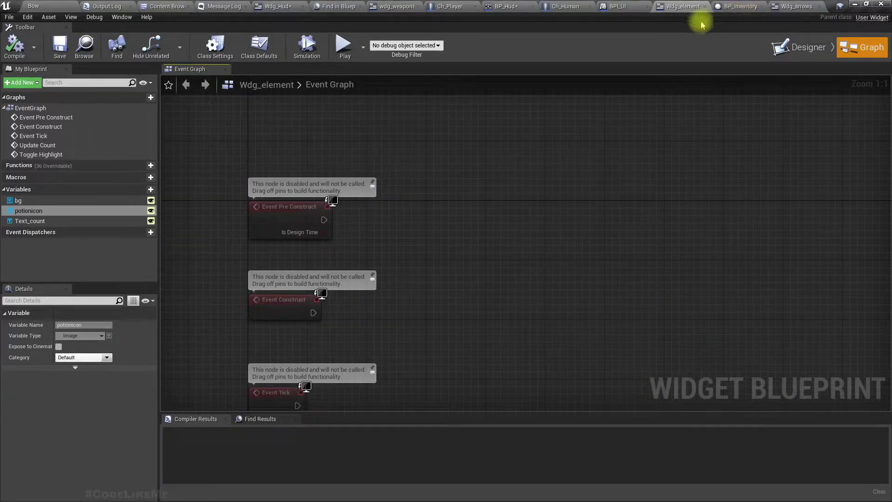
# Step: In Wdg_arrows' graph, move the Bg, Set Brush and Set Visibility nodes to make room
pyautogui.click(795, 6)
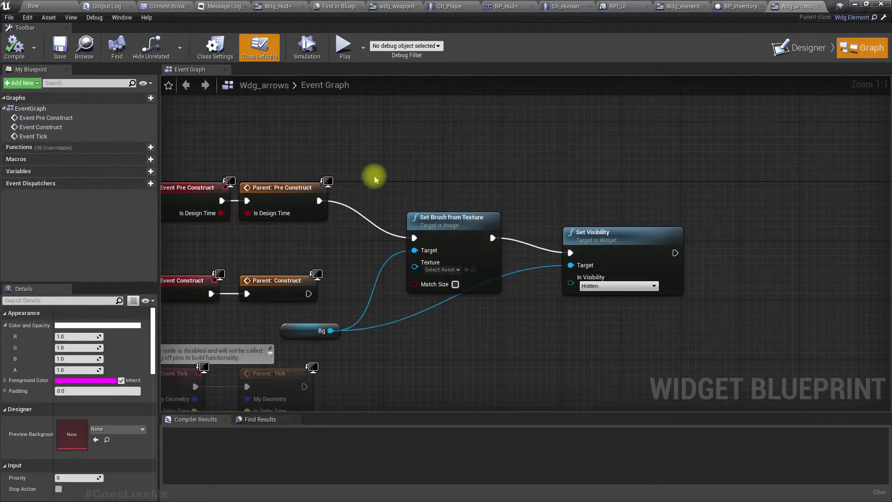
pyautogui.moveTo(412, 151); pyautogui.dragTo(320, 162, button='right')
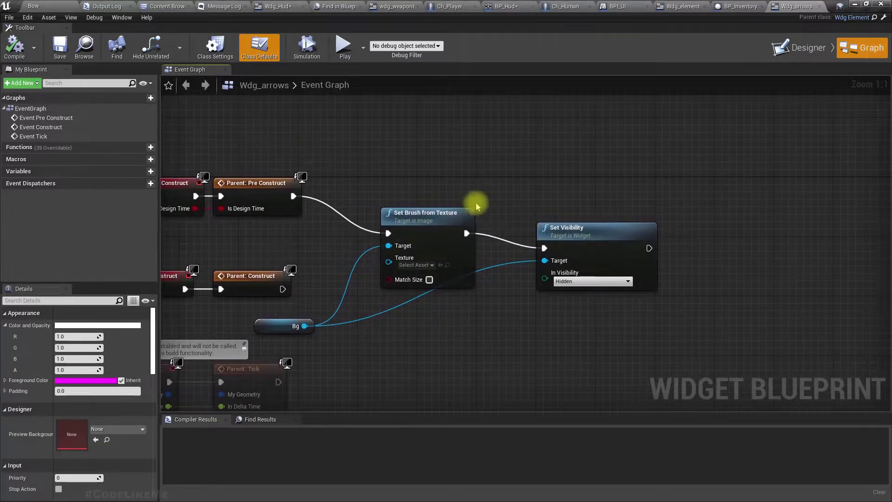
pyautogui.moveTo(377, 302); pyautogui.dragTo(563, 344)
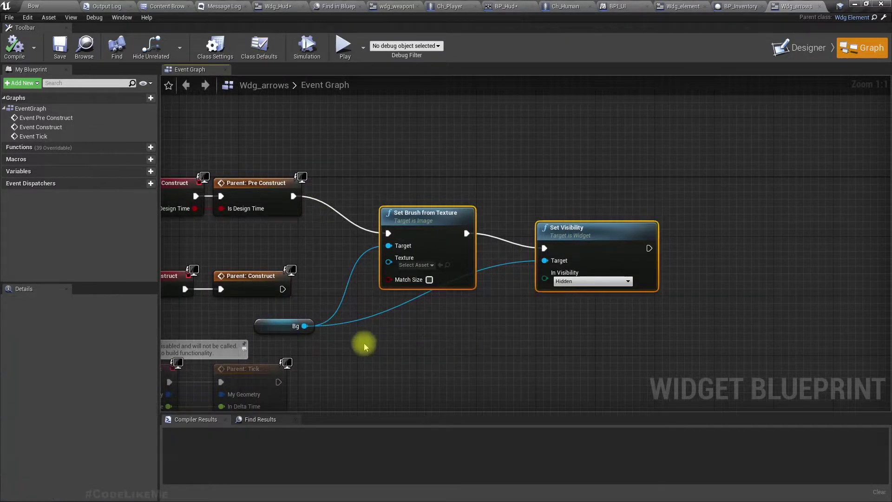
pyautogui.keyDown('ctrl'); pyautogui.click(258, 327); pyautogui.keyUp('ctrl')
pyautogui.moveTo(433, 228); pyautogui.dragTo(531, 192)
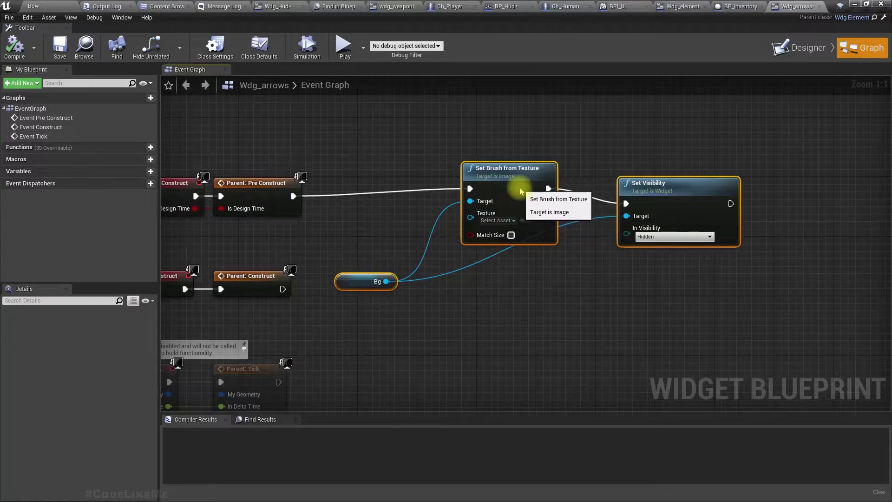
pyautogui.moveTo(531, 191); pyautogui.dragTo(552, 223, button='right')
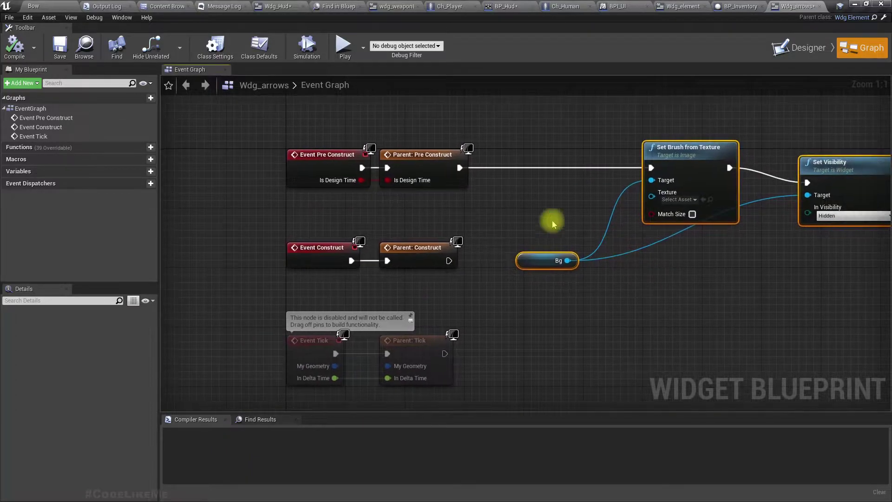
pyautogui.moveTo(320, 158)
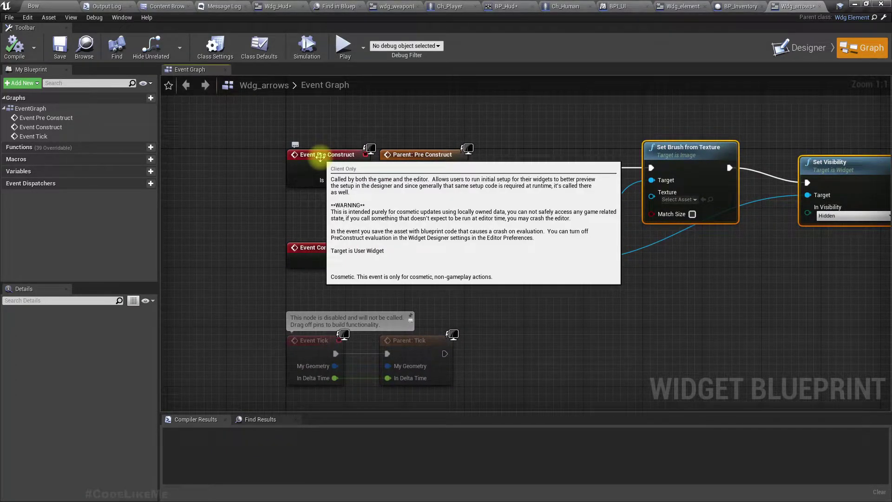
pyautogui.moveTo(647, 295); pyautogui.dragTo(374, 303, button='right')
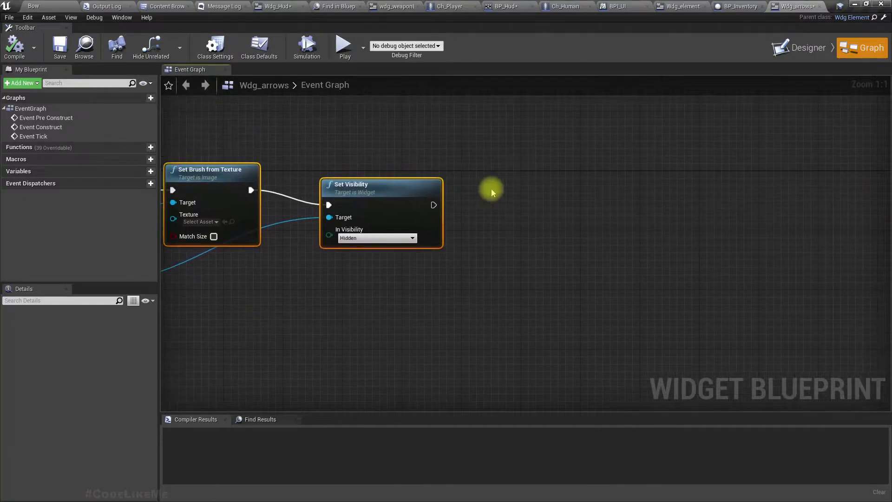
pyautogui.moveTo(452, 208); pyautogui.dragTo(541, 197, button='right')
# Step: Add a Potionicon getter and drag out a Set Visibility node from it
pyautogui.rightClick(597, 249)
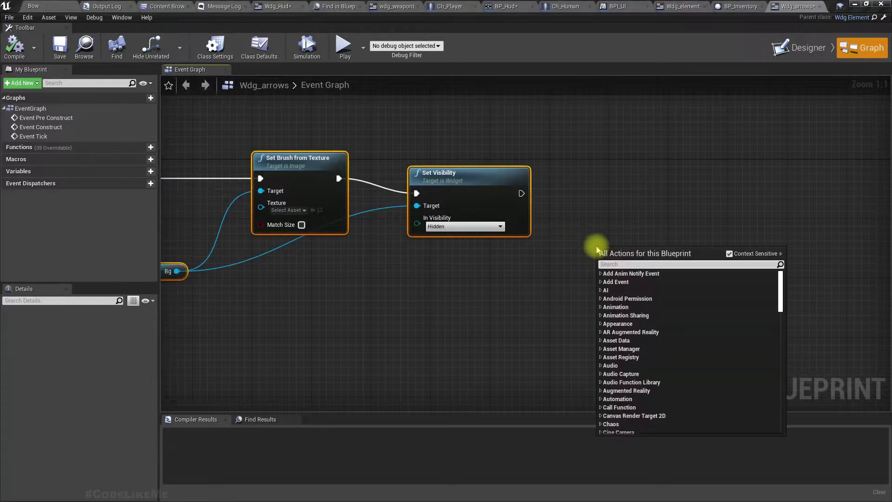
pyautogui.write('potion ico')
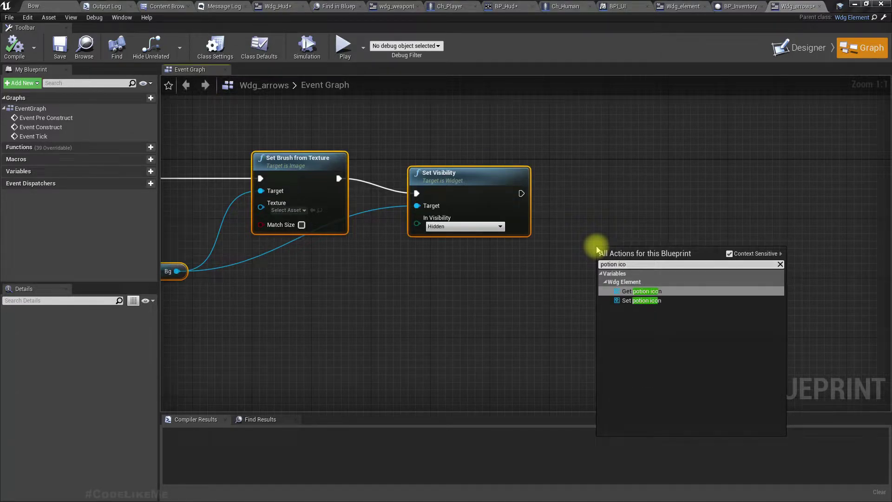
pyautogui.press('Return')
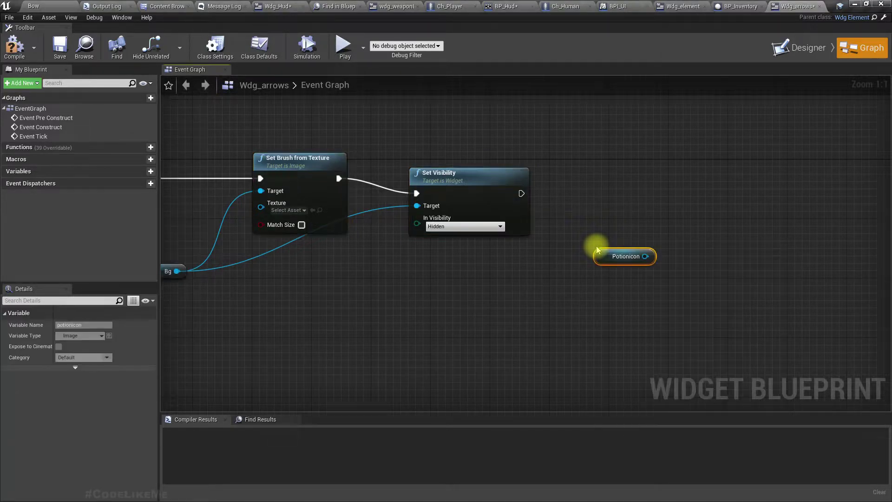
pyautogui.moveTo(646, 256); pyautogui.dragTo(648, 236)
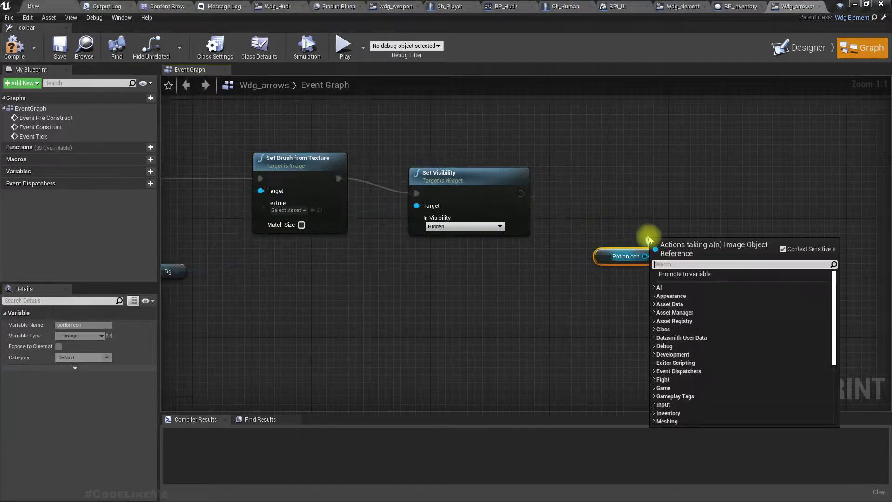
pyautogui.write('set hid')
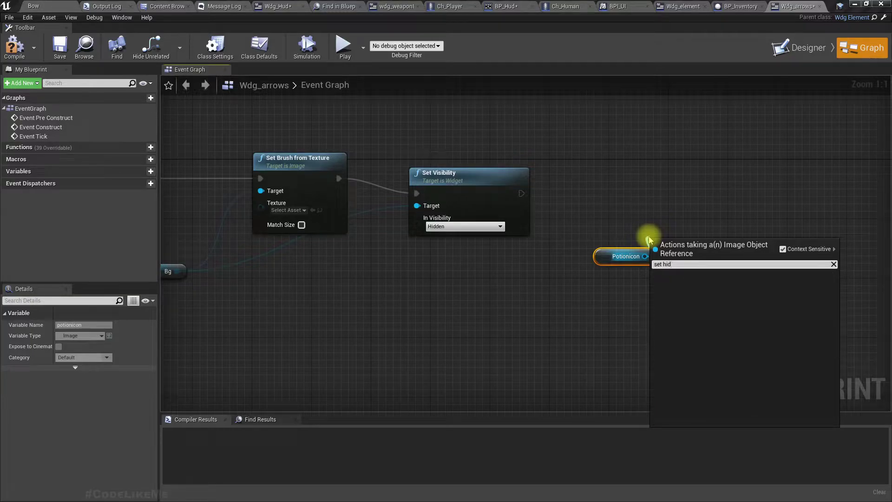
pyautogui.press('BackSpace')
pyautogui.press('BackSpace')
pyautogui.press('BackSpace')
pyautogui.write('visi')
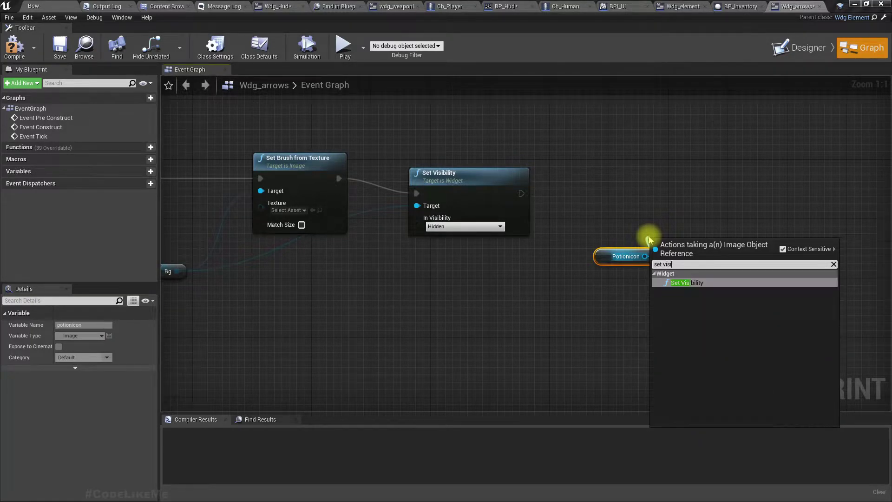
pyautogui.press('Return')
# Step: Set the new node to Hidden, chain it after Bg's Set Visibility, compile, and return to Bow
pyautogui.click(669, 293)
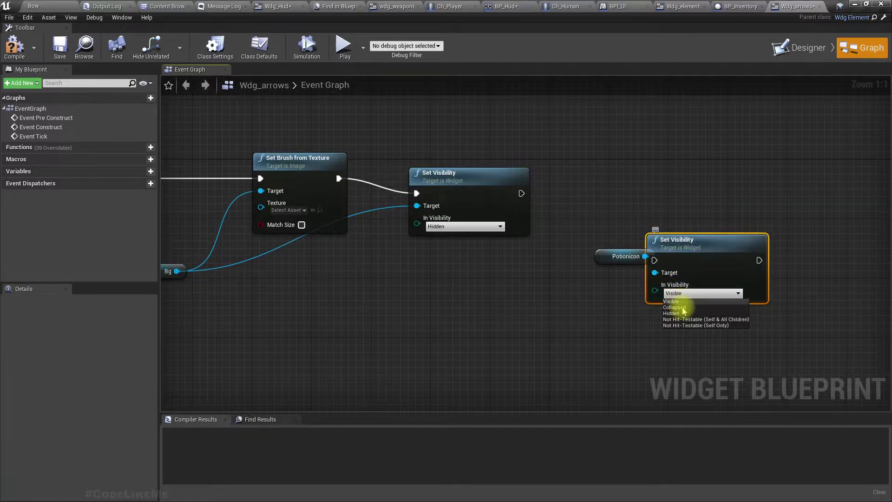
pyautogui.click(675, 307)
pyautogui.moveTo(654, 255)
pyautogui.mouseDown()
pyautogui.moveTo(661, 216)
pyautogui.moveTo(521, 193)
pyautogui.mouseUp()
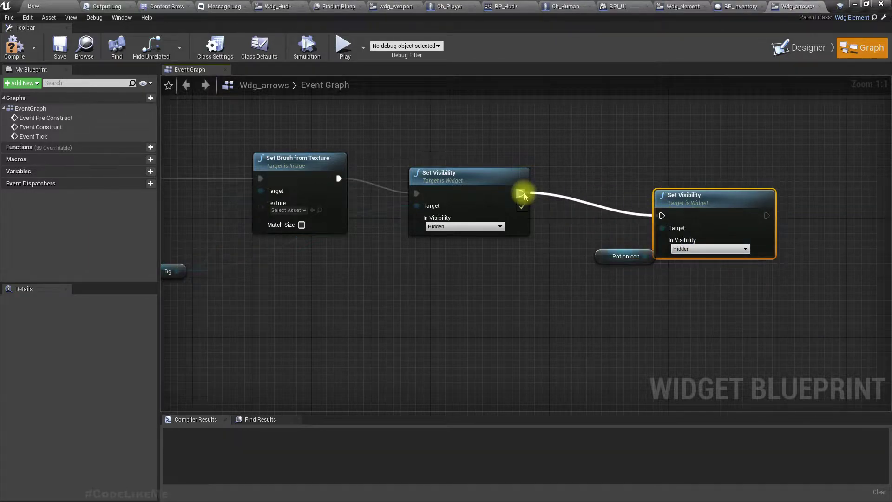
pyautogui.click(24, 51)
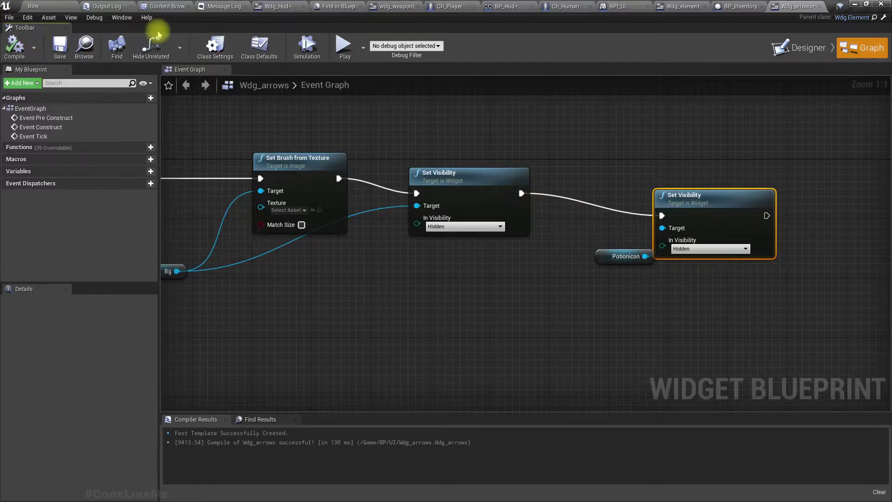
pyautogui.click(65, 6)
# Step: Run a quick full-screen play test, glance at Wdg_element, then reopen Wdg_Hud's Designer
pyautogui.press('F11')
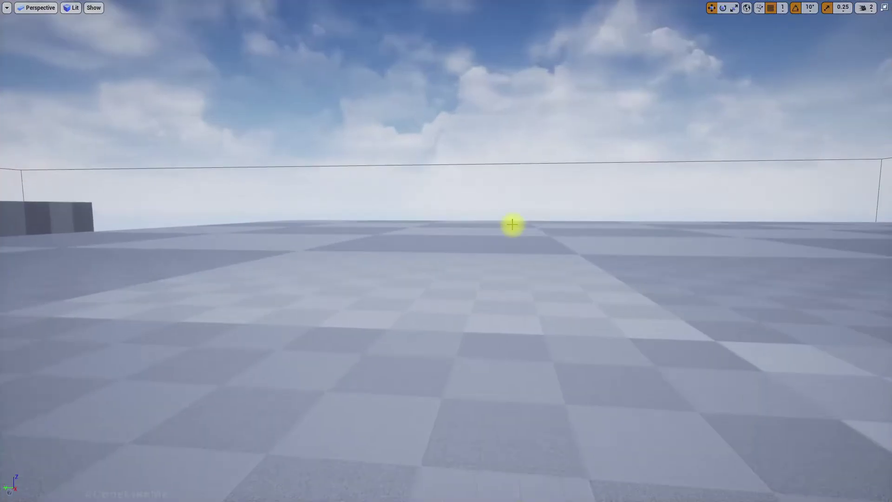
pyautogui.hotkey('alt', 'p')
pyautogui.press('Escape')
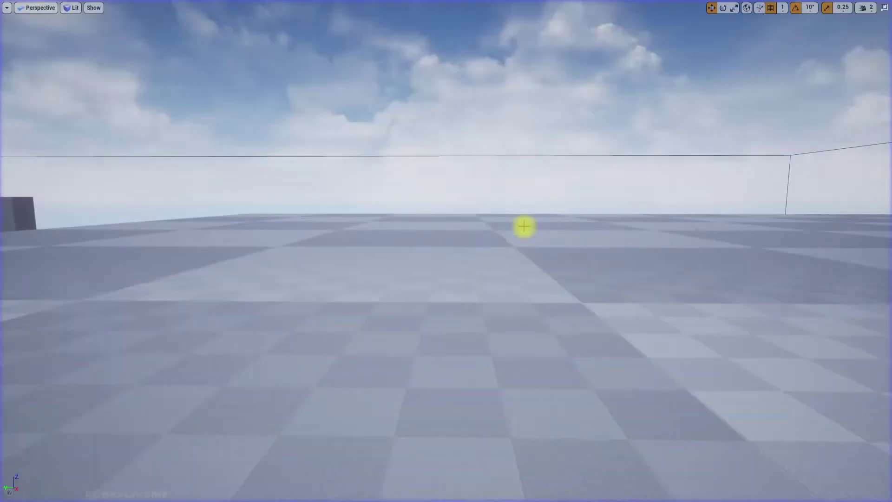
pyautogui.press('F11')
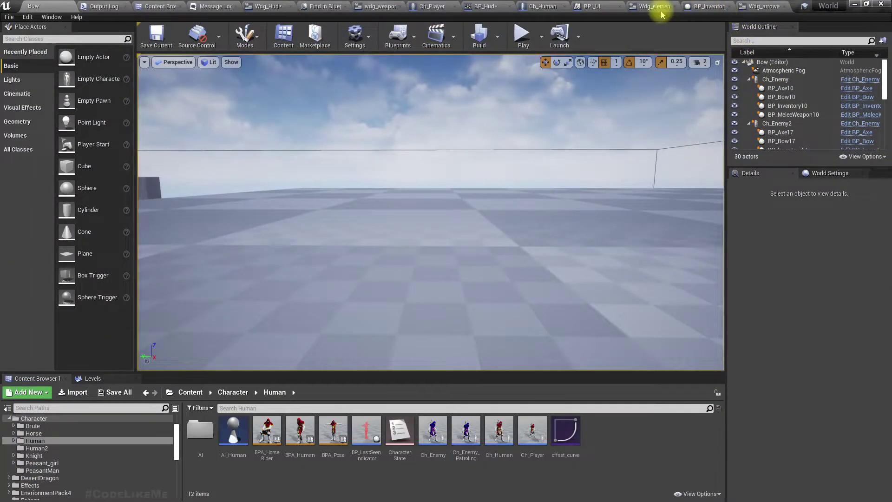
pyautogui.click(659, 9)
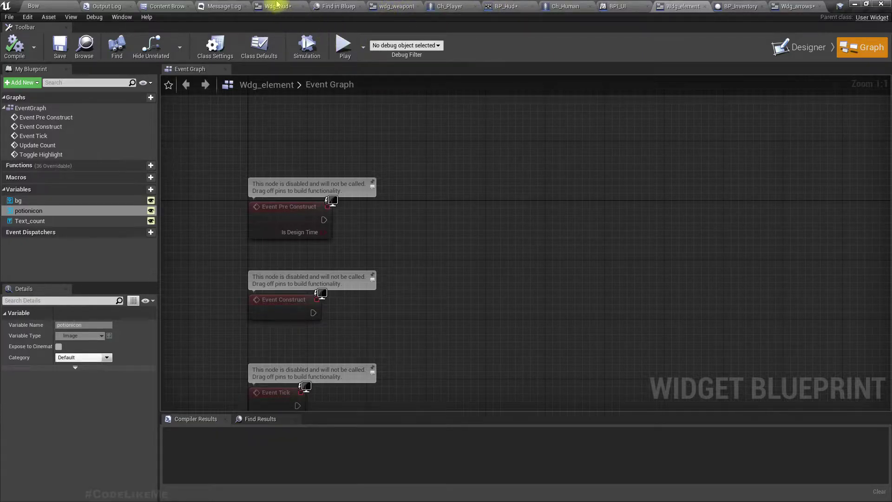
pyautogui.click(274, 6)
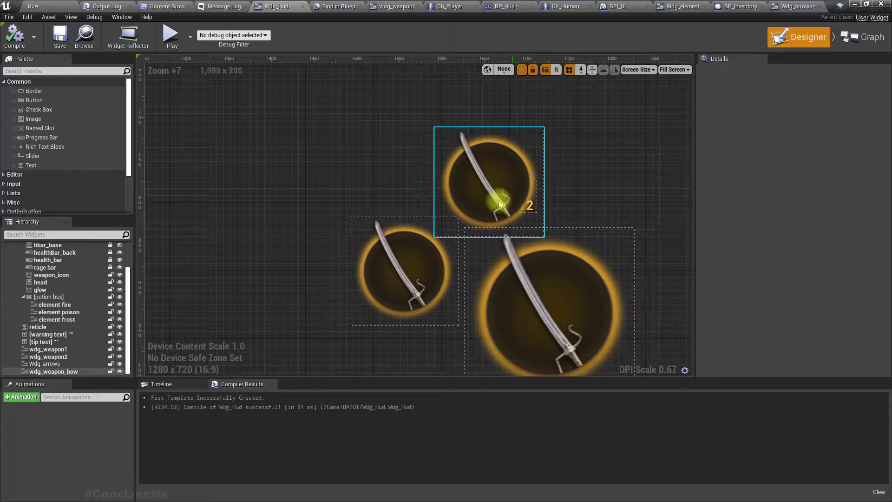
# Step: Place Wdg_arrows after wdg_weapon_bow, set its Visibility to Visible, and compile Wdg_Hud
pyautogui.click(53, 365)
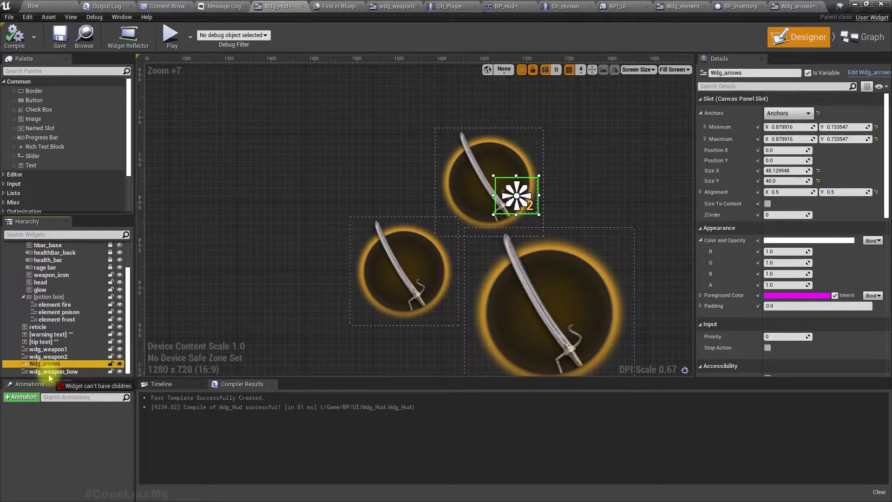
pyautogui.moveTo(50, 377); pyautogui.dragTo(49, 375)
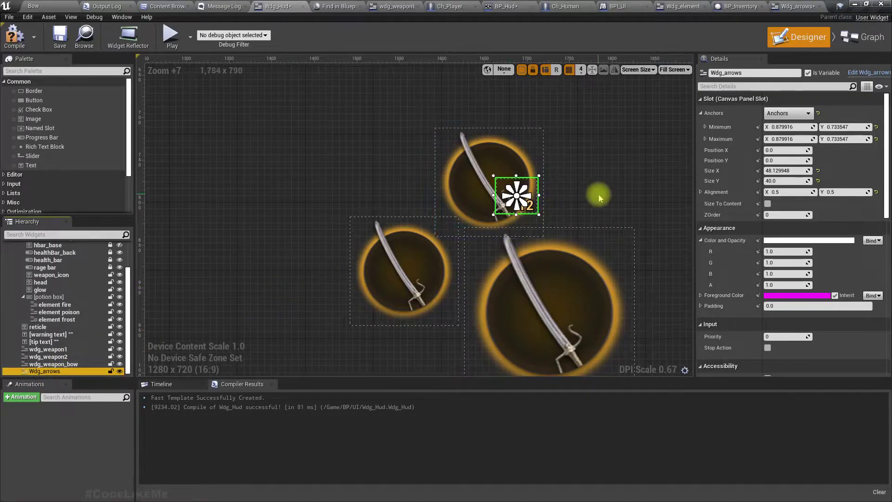
pyautogui.moveTo(598, 194); pyautogui.dragTo(573, 156, button='right')
pyautogui.scroll(-4, 790, 181)
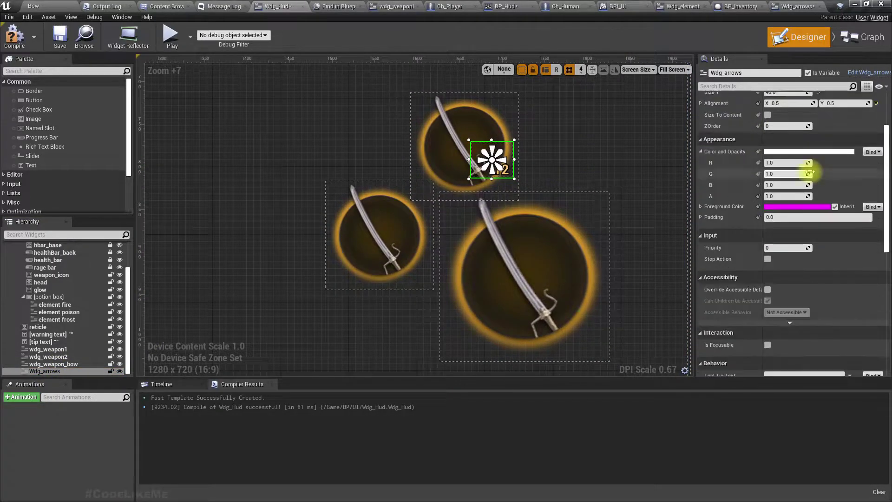
pyautogui.scroll(-4, 810, 174)
pyautogui.click(790, 309)
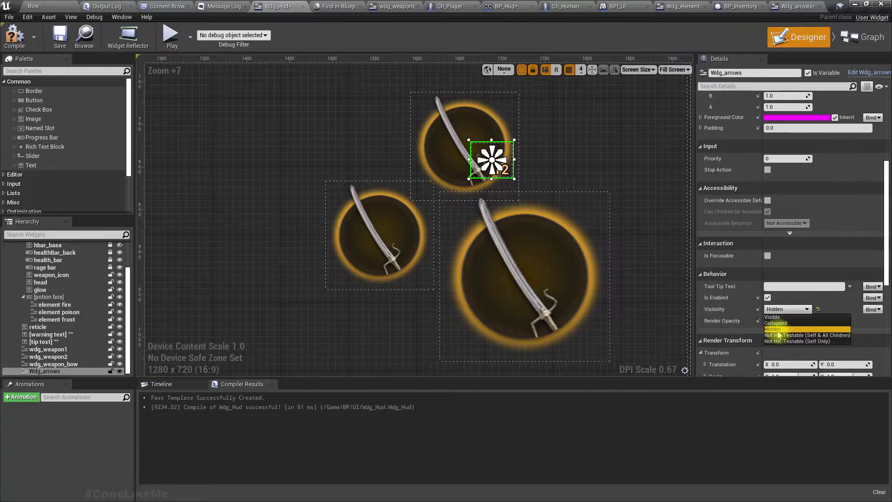
pyautogui.click(774, 316)
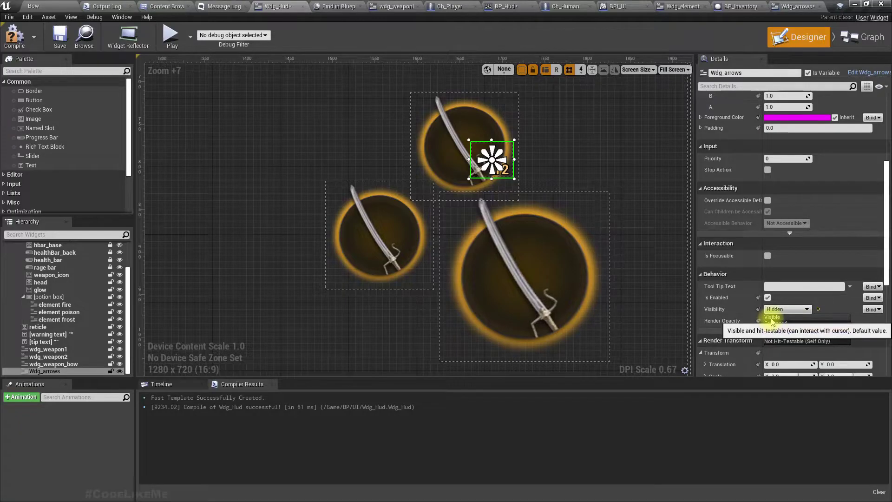
pyautogui.click(15, 36)
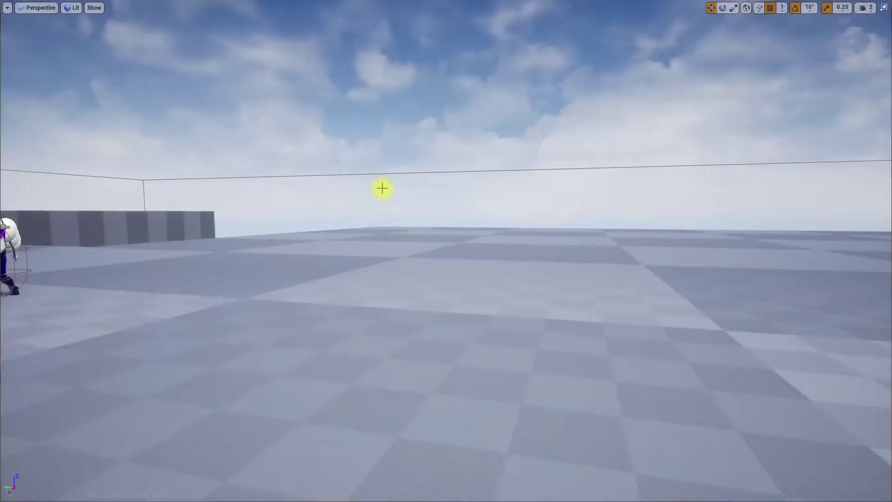
# Step: Play-test the level, drawing the bow and firing an arrow
pyautogui.hotkey('alt', 'p')
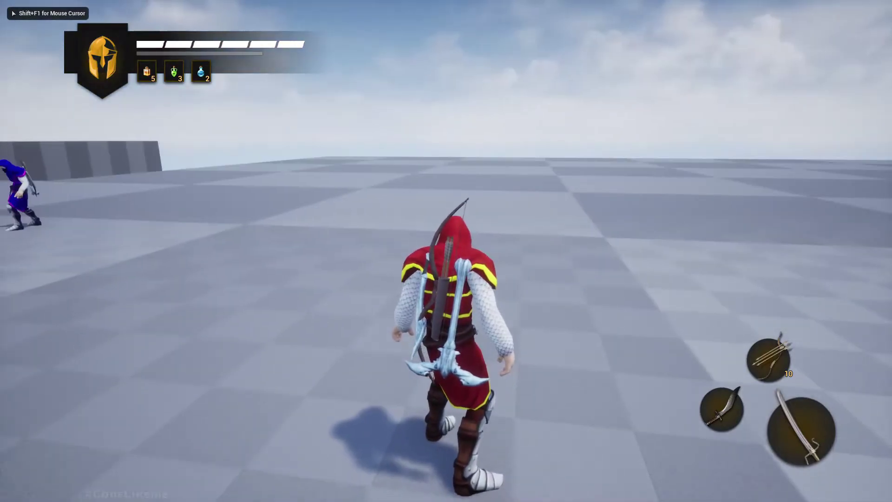
pyautogui.press('s')
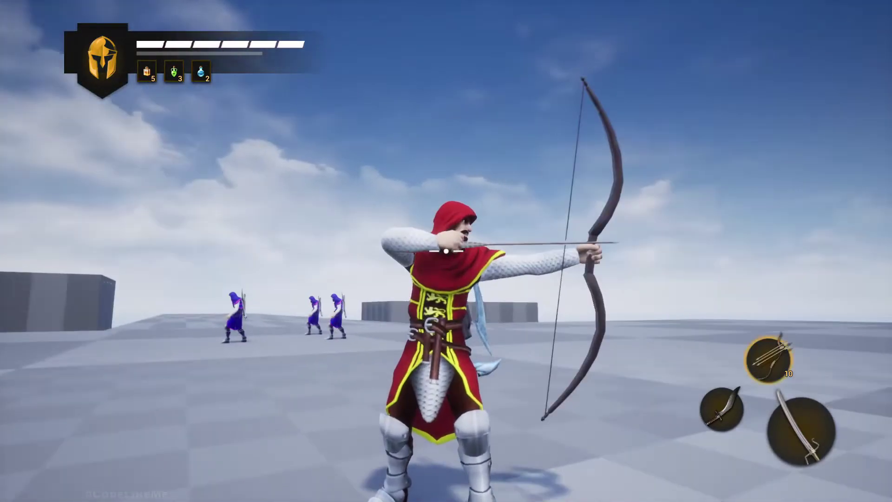
pyautogui.click(446, 251)
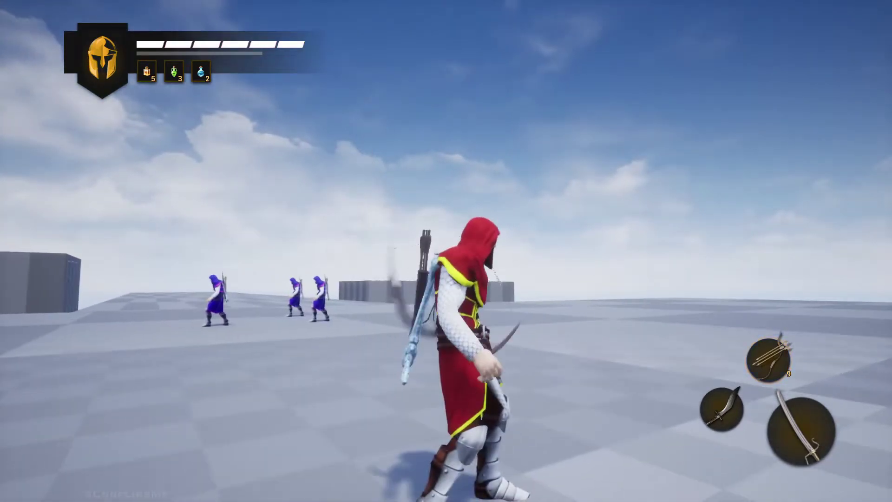
pyautogui.hotkey('shift', 'F1')
# Step: End the play test, restore the editor layout and return to the Wdg_arrows Event Graph
pyautogui.press('Escape')
pyautogui.press('F11')
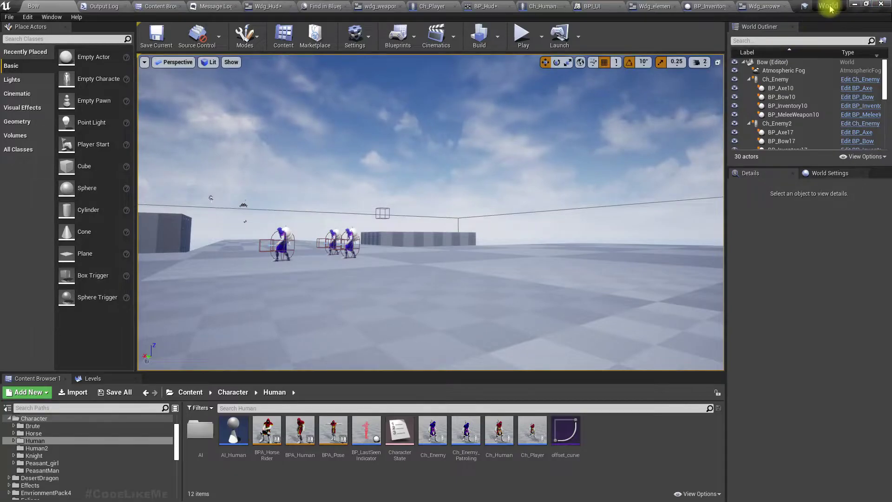
pyautogui.click(750, 5)
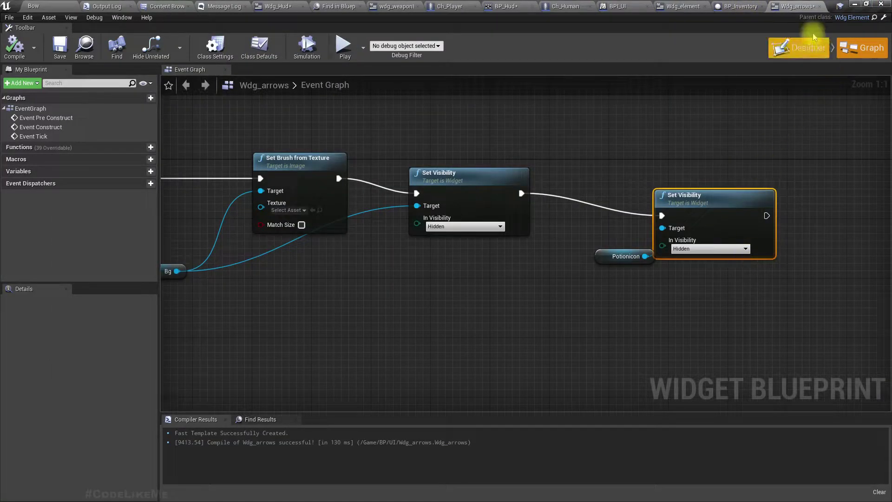
# Step: Check the Wdg_arrows root in Designer view, then switch to the wdg_weaponIcon widget blueprint
pyautogui.click(805, 46)
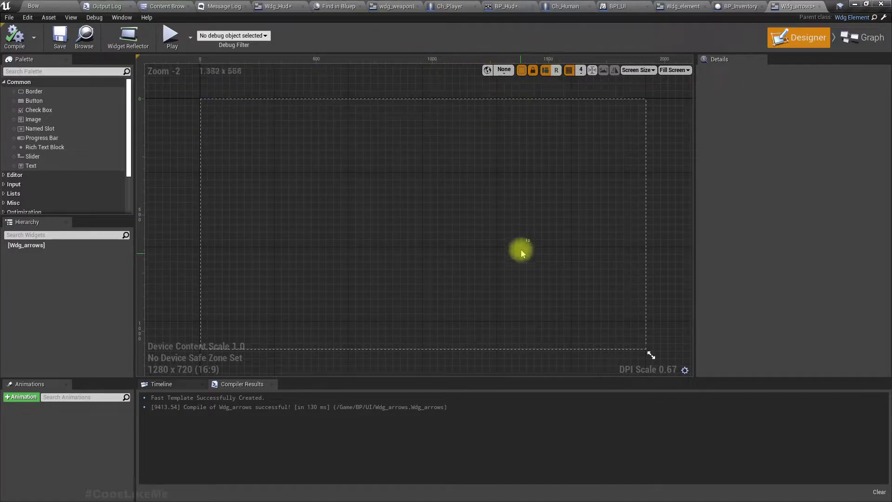
pyautogui.click(33, 248)
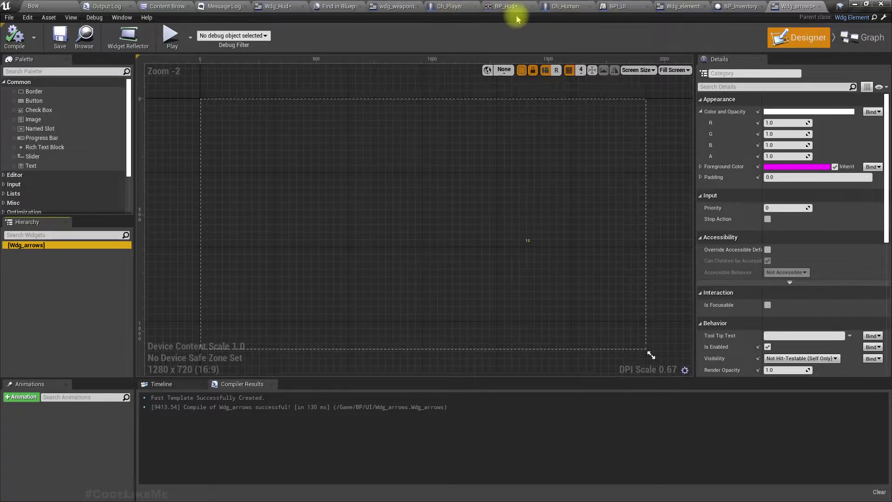
pyautogui.click(389, 6)
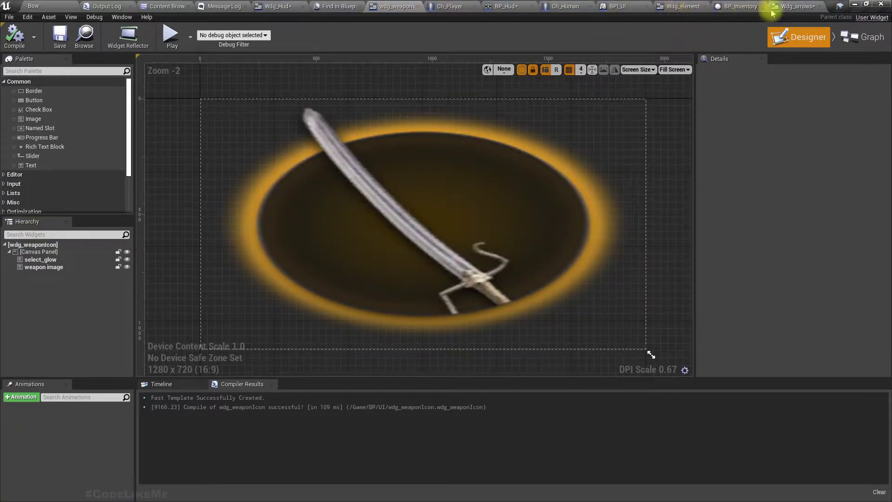
# Step: In Wdg_Hud, anchor Wdg_arrows on the upper weapon ring at Position 0, 0, then return to Bow
pyautogui.click(295, 6)
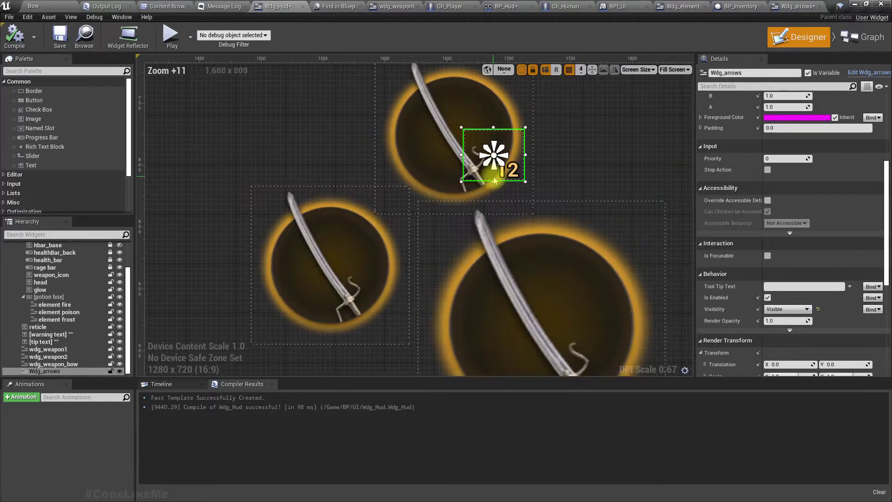
pyautogui.moveTo(482, 196); pyautogui.dragTo(460, 182)
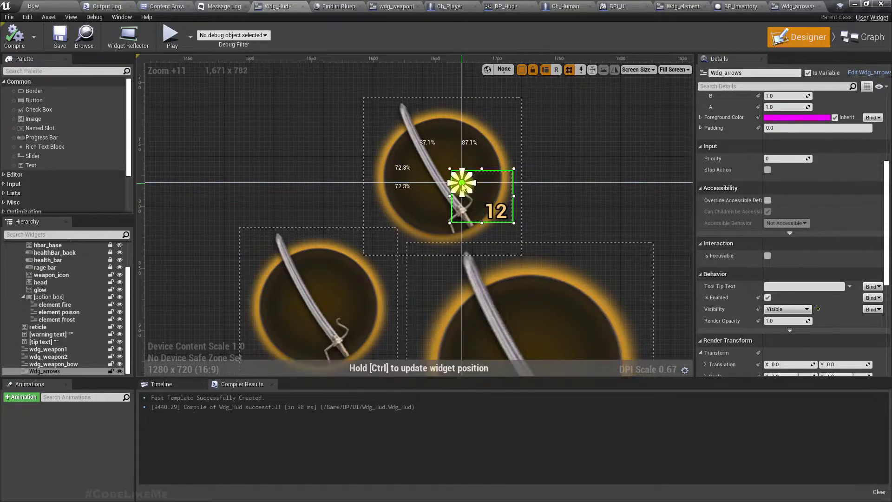
pyautogui.scroll(2, 782, 149)
pyautogui.scroll(3, 783, 149)
pyautogui.write('0')
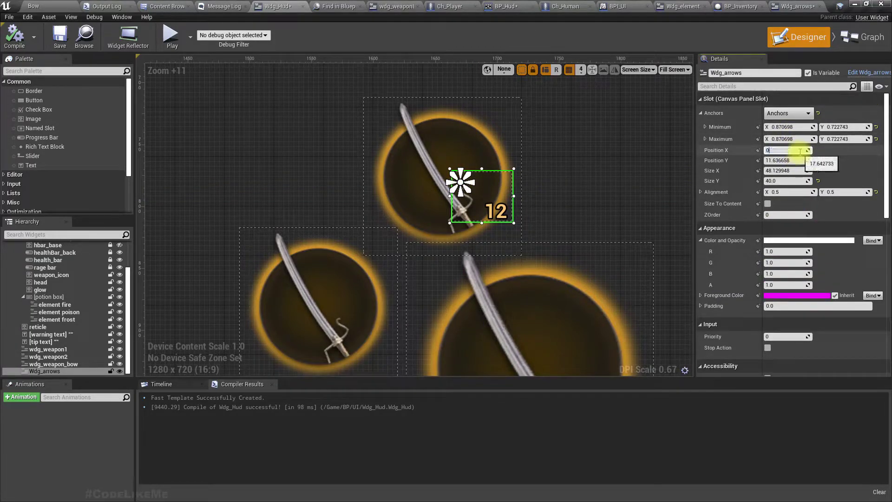
pyautogui.press('Tab')
pyautogui.write('0')
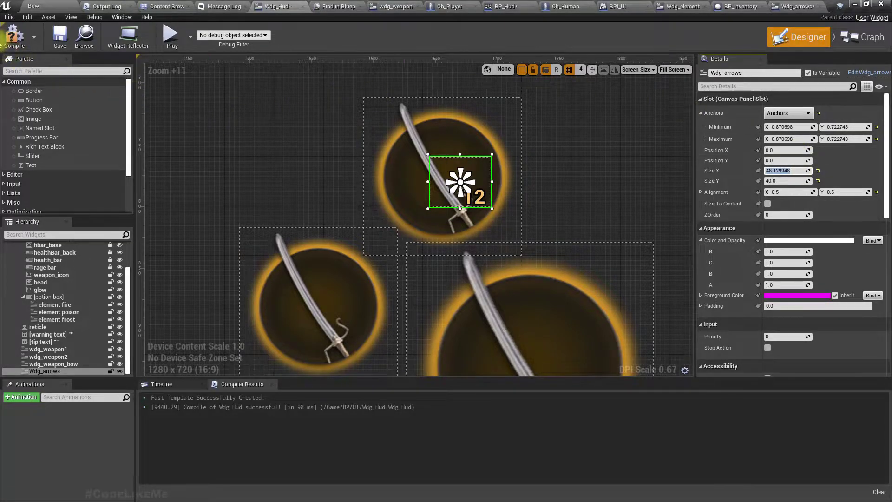
pyautogui.click(44, 6)
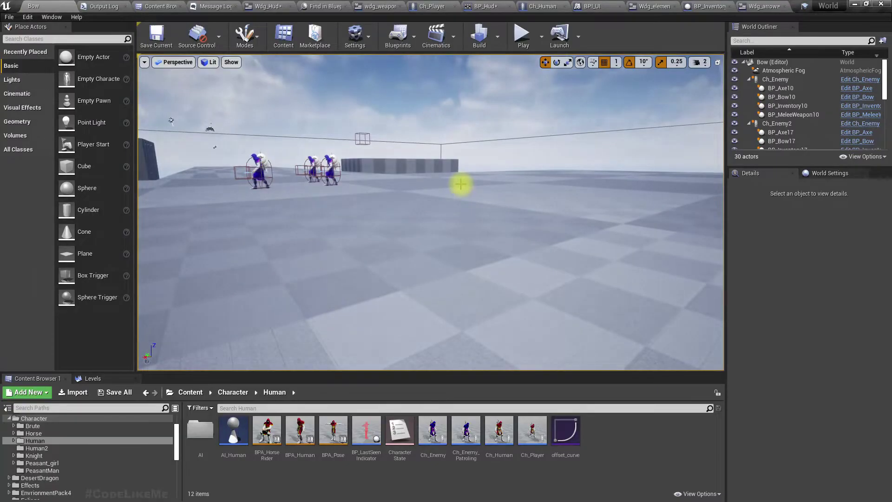
# Step: Play-test the level, walking forward, aiming and firing two arrows, then stop
pyautogui.hotkey('alt', 'p')
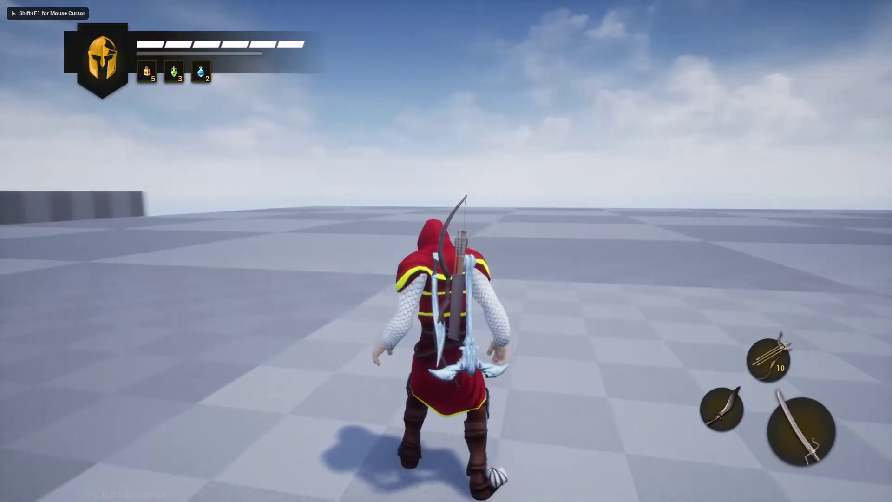
pyautogui.press('w')
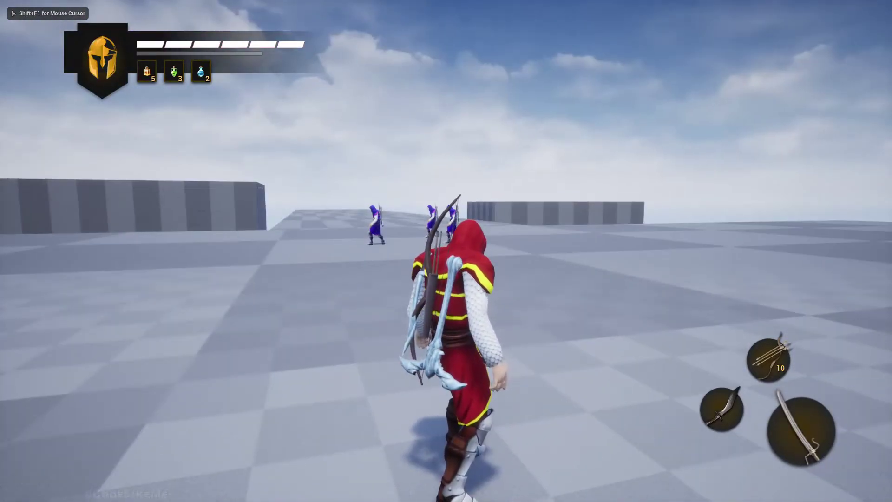
pyautogui.press('1')
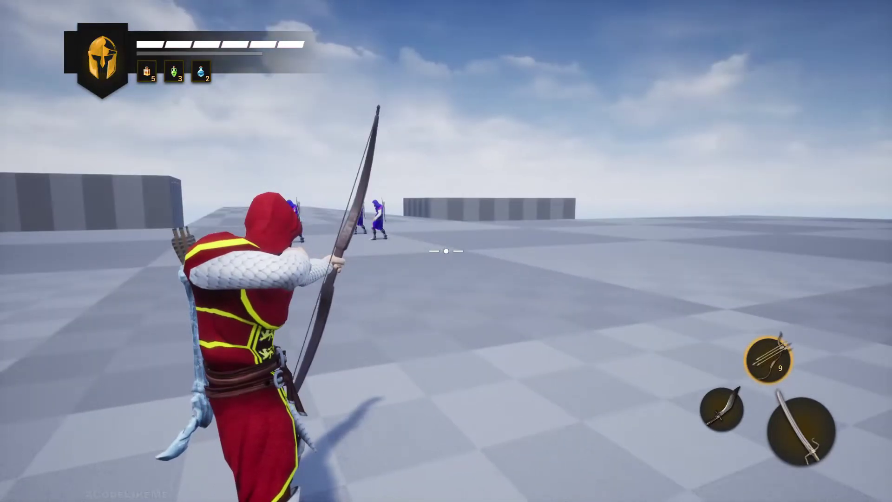
pyautogui.click(446, 251)
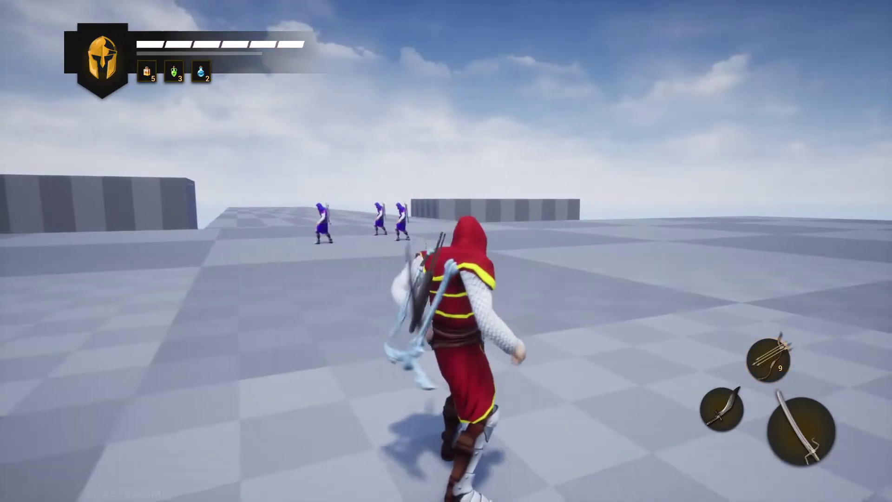
pyautogui.click(446, 251)
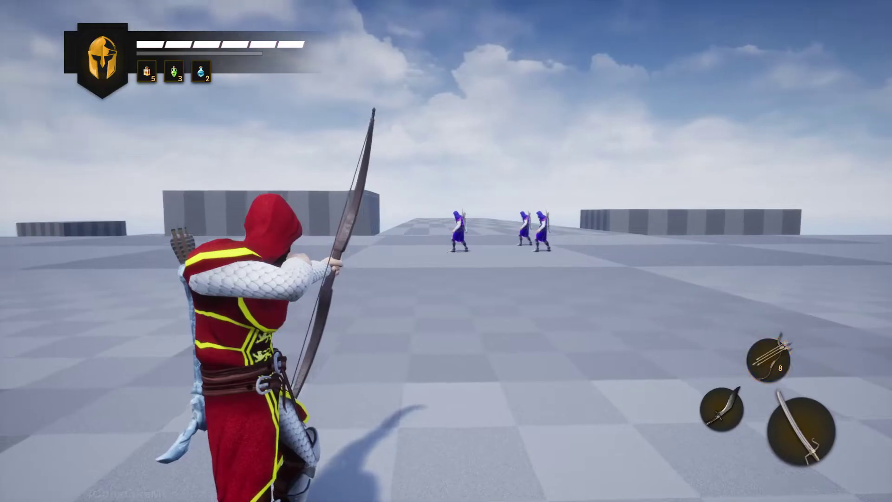
pyautogui.press('Escape')
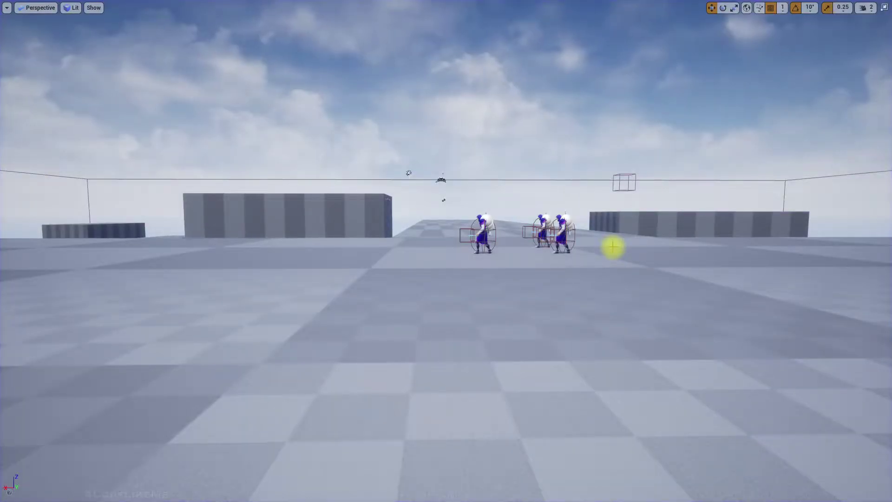
# Step: Tilt the viewport down, start a second play test and aim the bow
pyautogui.moveTo(612, 246)
pyautogui.mouseDown(button='right')
pyautogui.moveTo(347, 87)
pyautogui.moveTo(466, 216)
pyautogui.mouseUp(button='right')
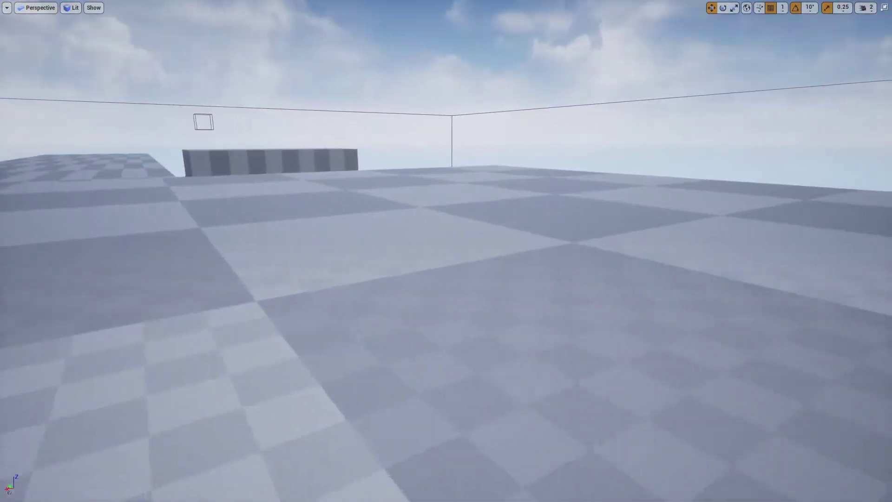
pyautogui.hotkey('alt', 'p')
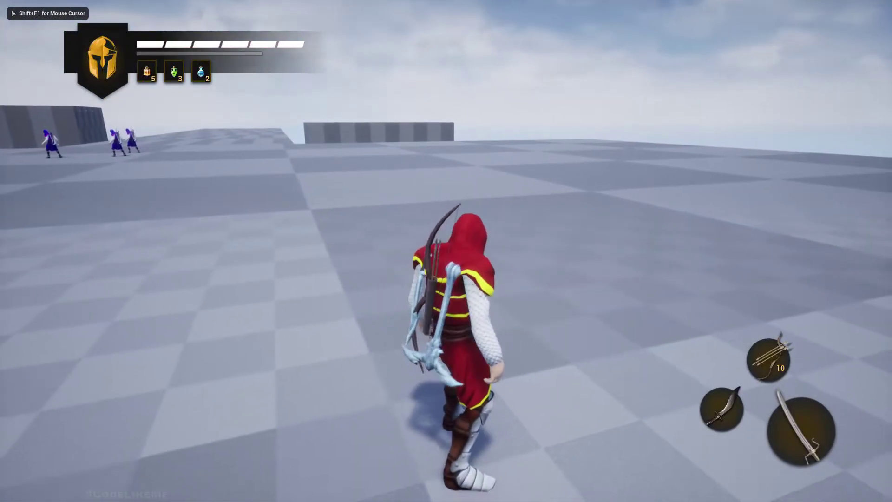
pyautogui.rightClick(446, 251)
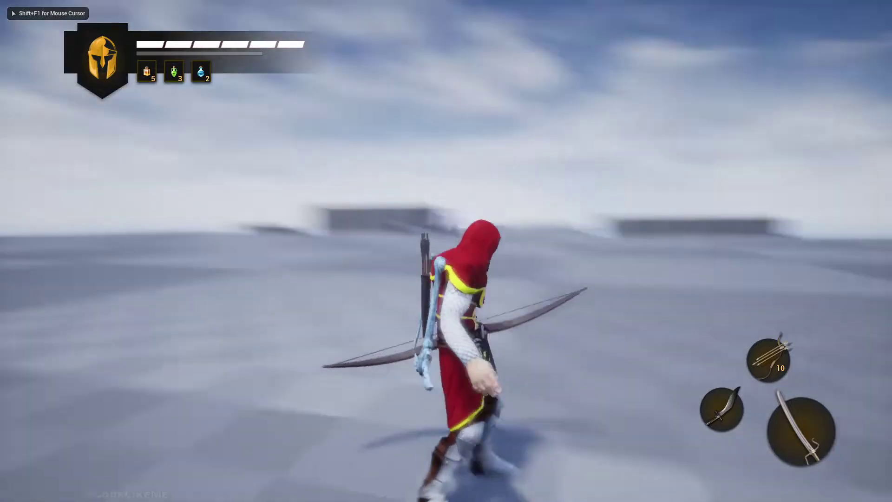
pyautogui.scroll(-1, 446, 251)
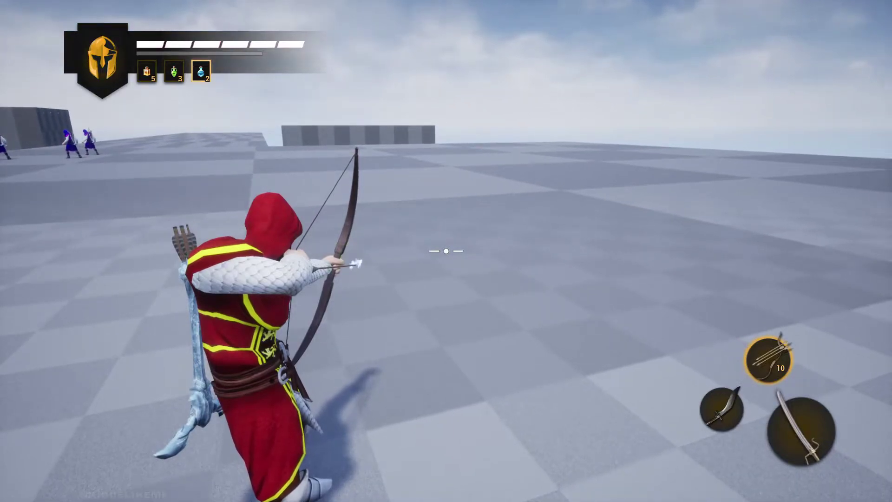
# Step: Set arrows on fire and shoot two flaming arrows
pyautogui.press('1')
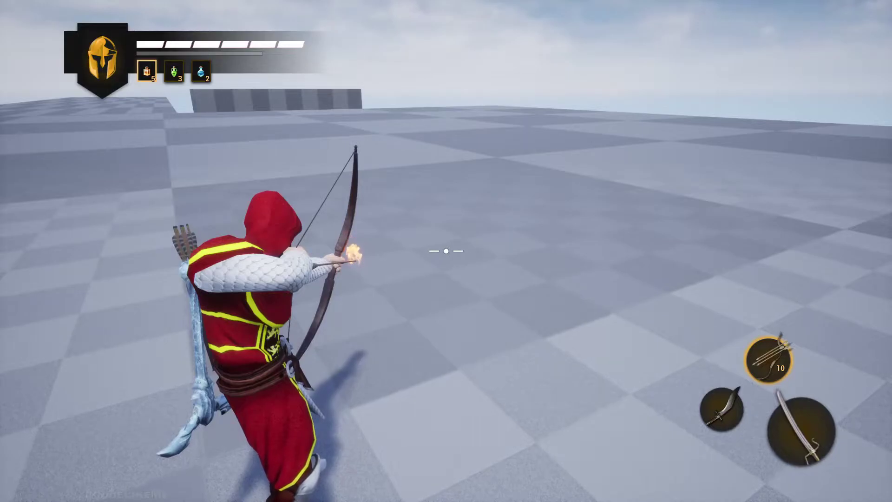
pyautogui.click(446, 251)
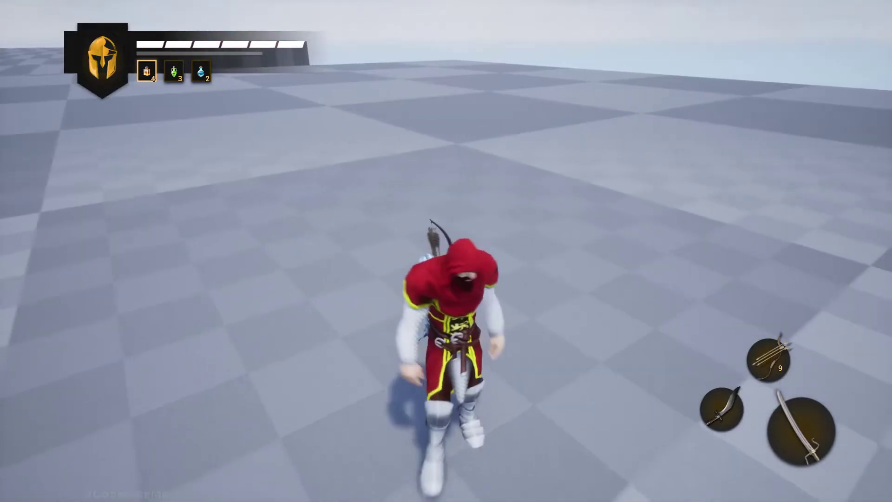
pyautogui.press('1')
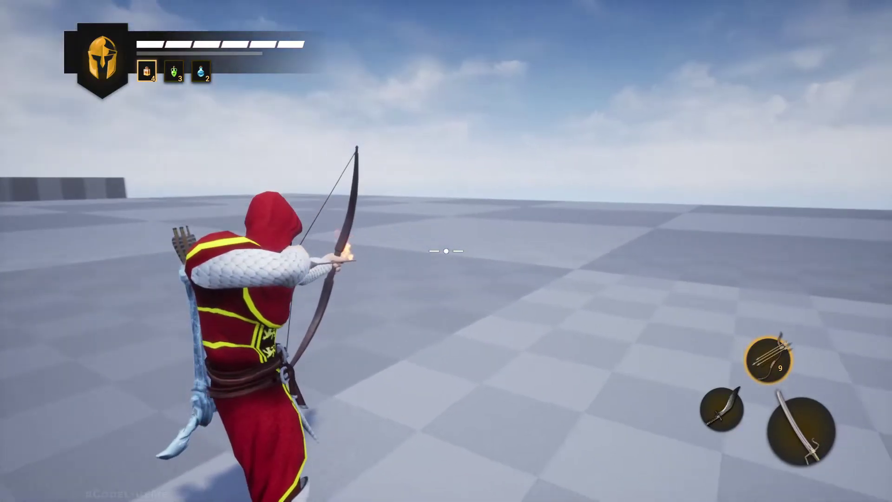
pyautogui.click(446, 251)
pyautogui.press('w')
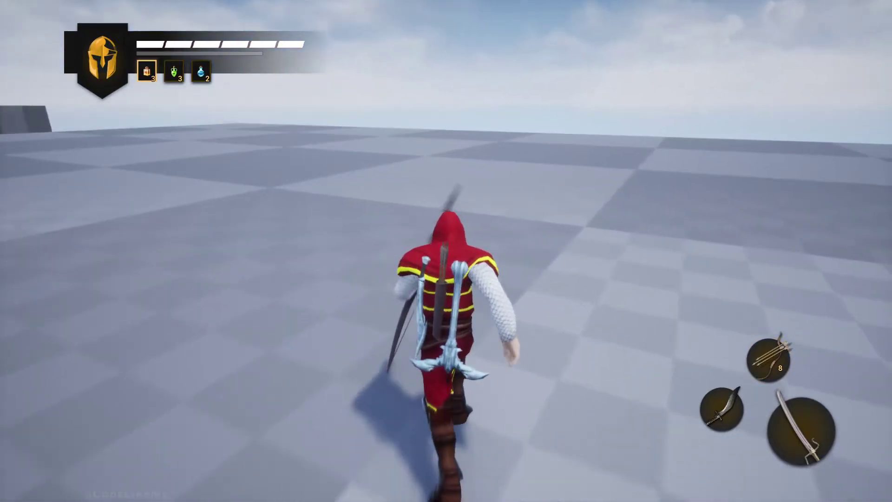
# Step: Aim again, put the bow away, run back and forth, then end the play session
pyautogui.press('1')
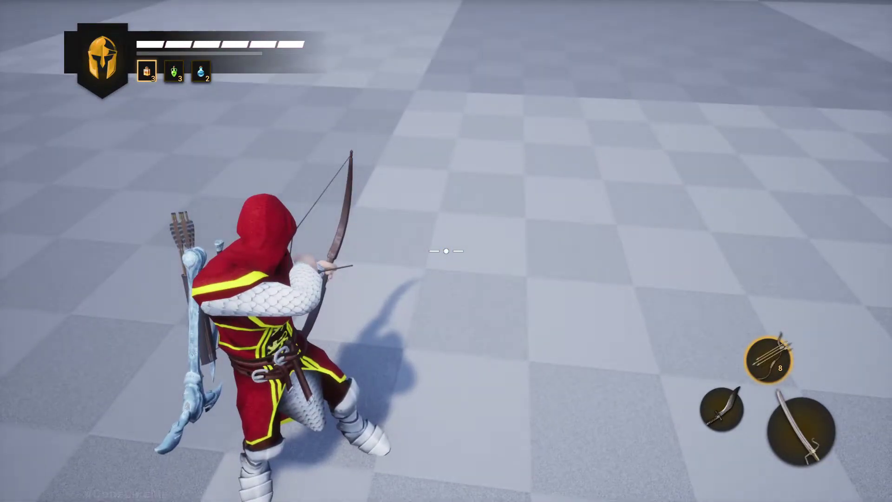
pyautogui.press('1')
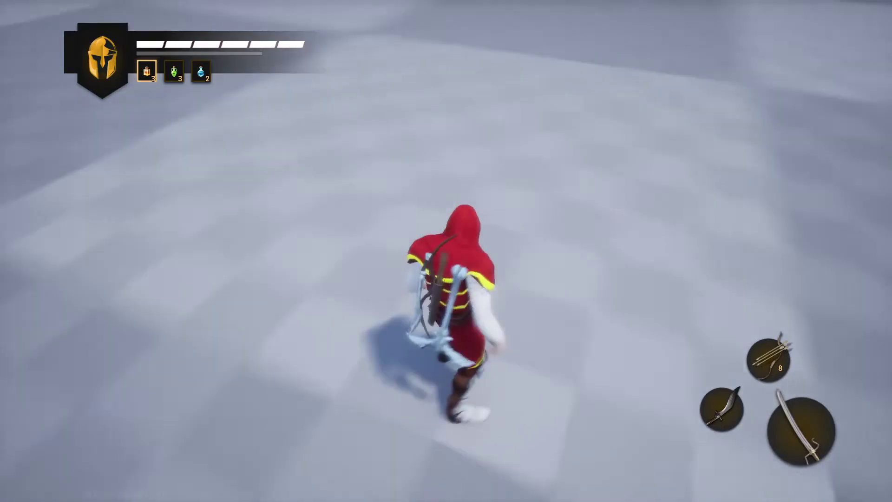
pyautogui.press('s')
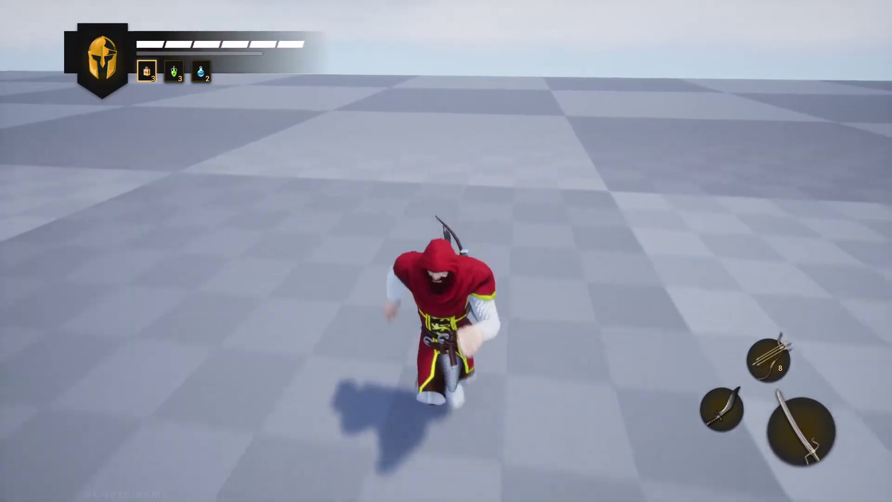
pyautogui.press('w')
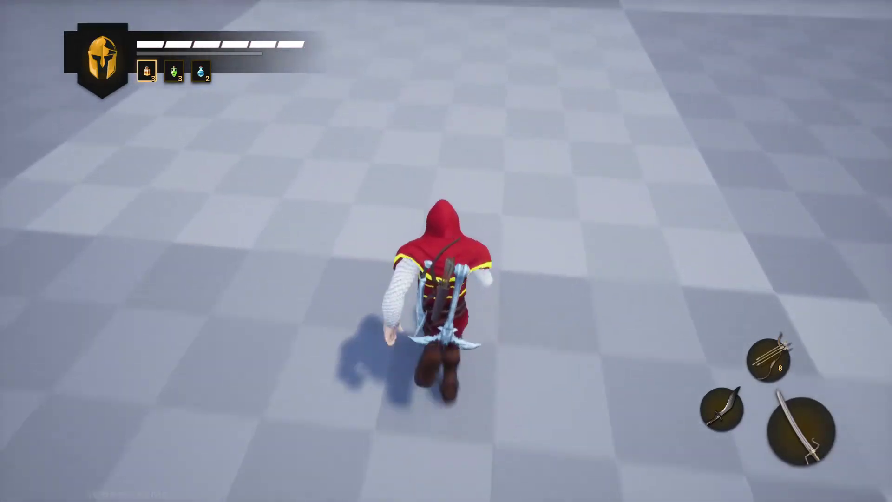
pyautogui.press('Escape')
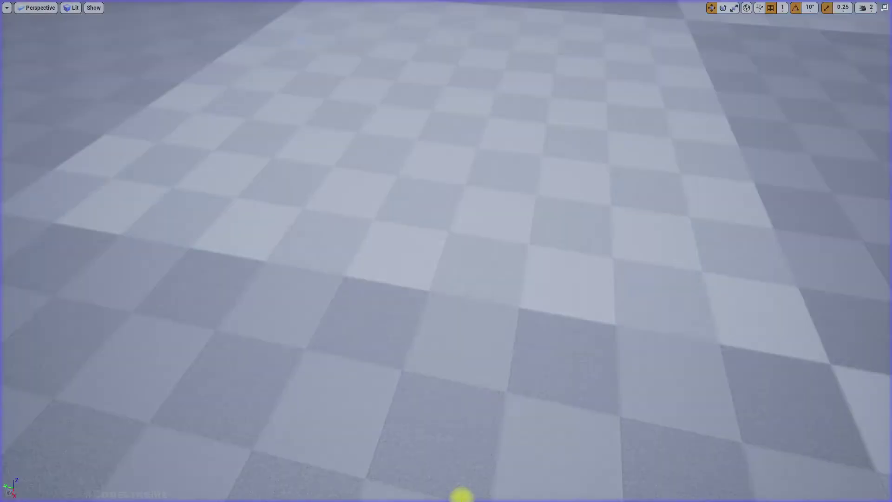
pyautogui.moveTo(598, 190); pyautogui.dragTo(598, 216, button='right')
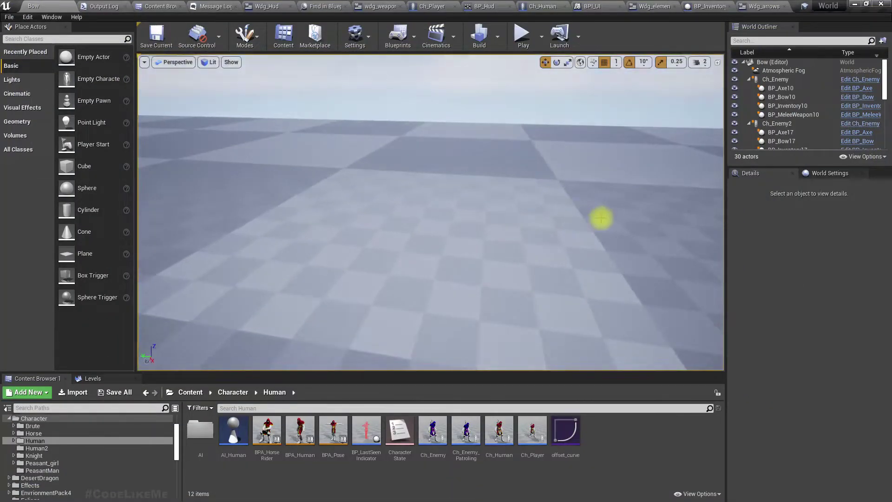
# Step: Close all tabs except the Bow level, including the message and output logs
pyautogui.rightClick(49, 6)
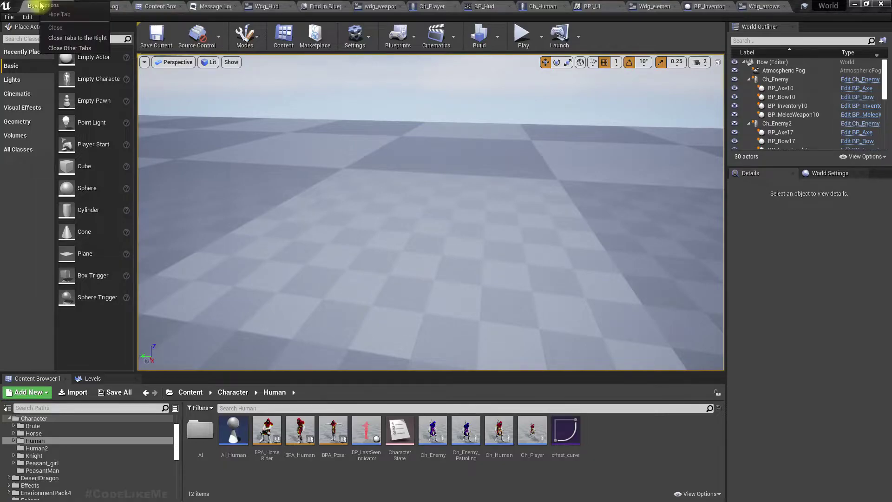
pyautogui.click(82, 54)
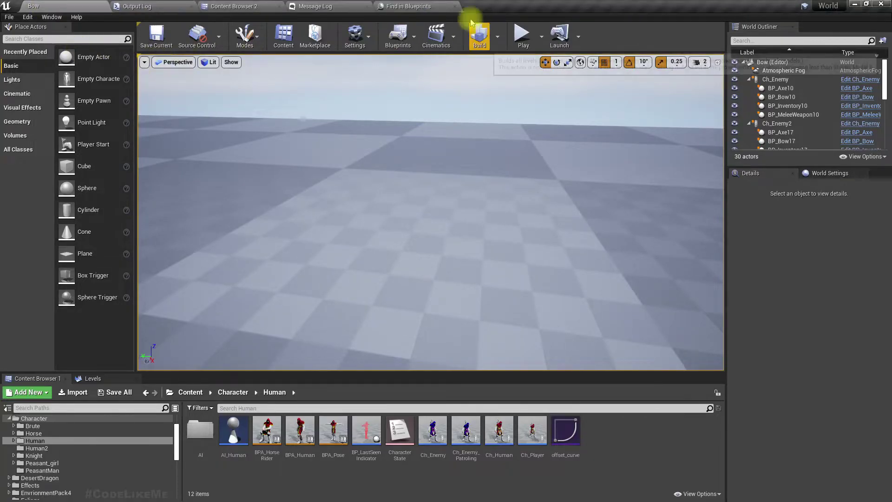
pyautogui.click(367, 7)
pyautogui.click(185, 7)
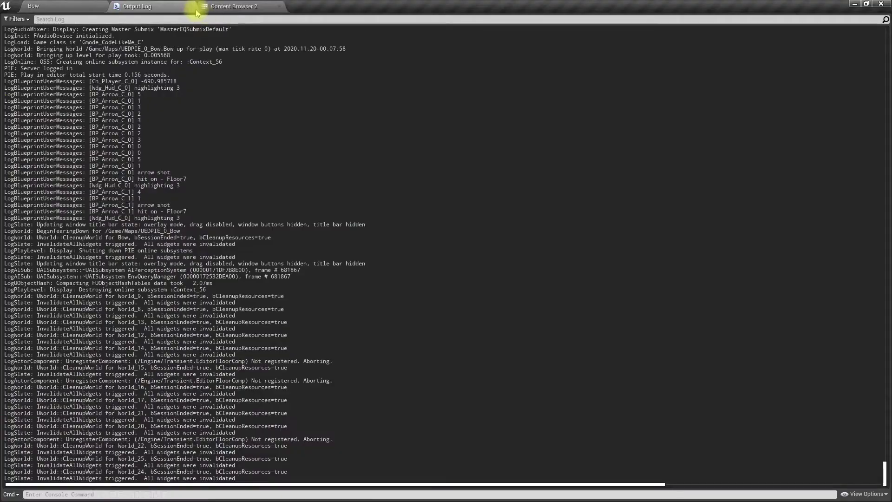
pyautogui.click(191, 6)
pyautogui.click(151, 6)
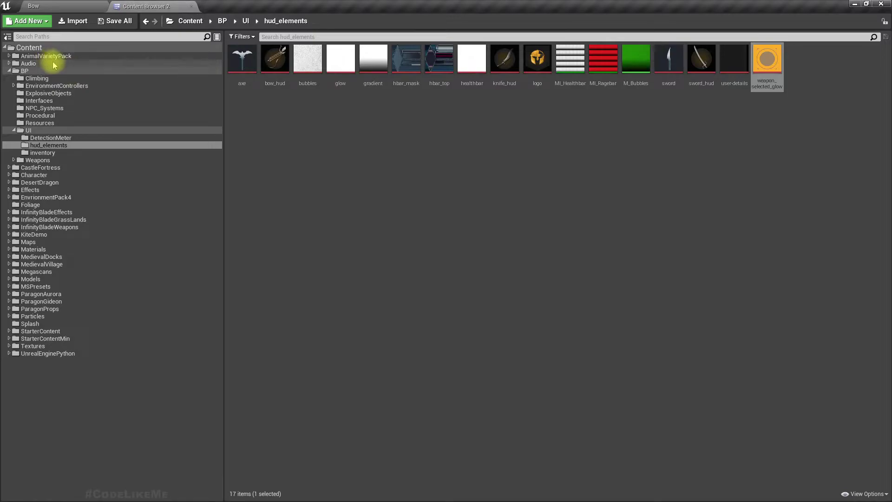
# Step: Open BP_Arrow from the BP > Weapons folder in the Content Browser
pyautogui.click(29, 71)
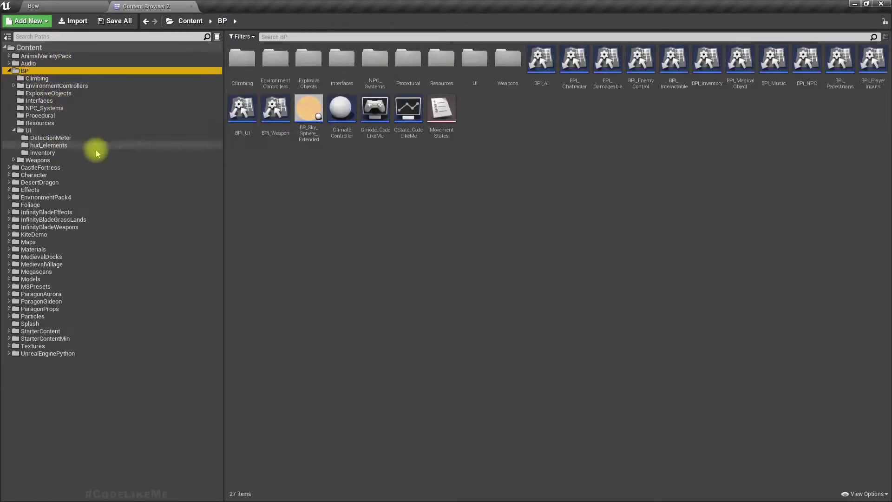
pyautogui.doubleClick(505, 62)
pyautogui.doubleClick(284, 58)
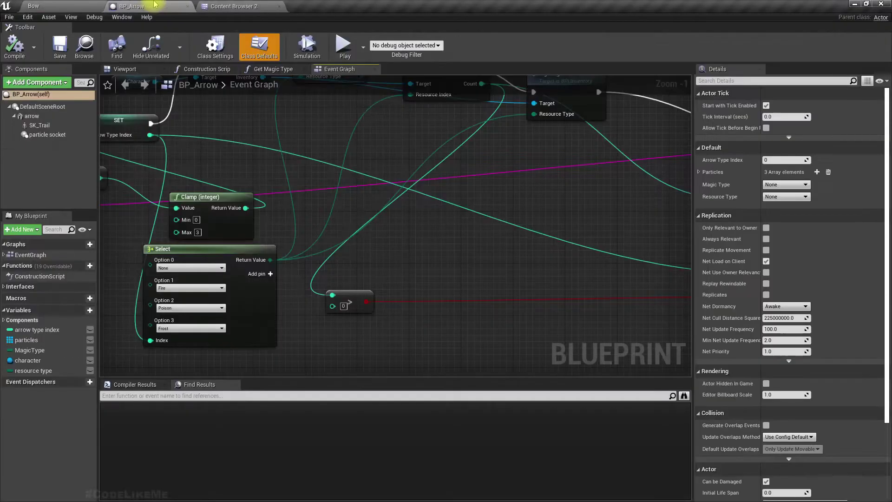
# Step: Search BP_Arrow for 'sound' and jump to the Spawn Sound Attached match
pyautogui.scroll(-4, 292, 231)
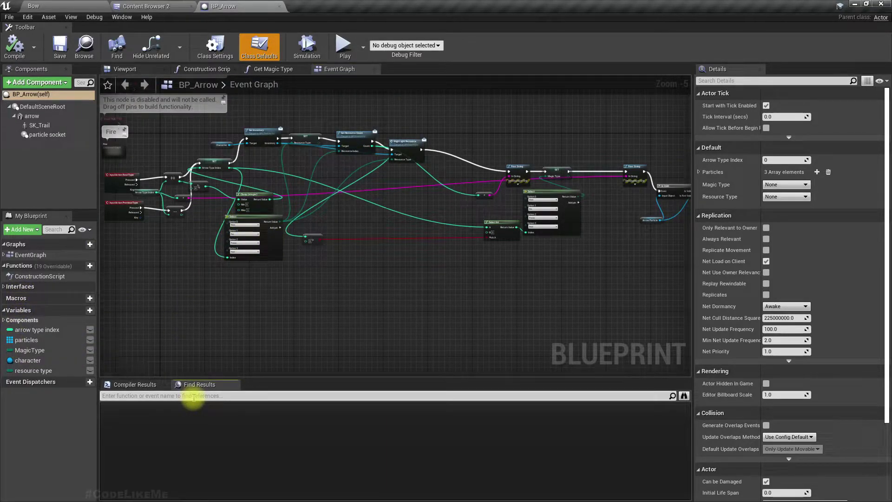
pyautogui.write('sound')
pyautogui.press('Return')
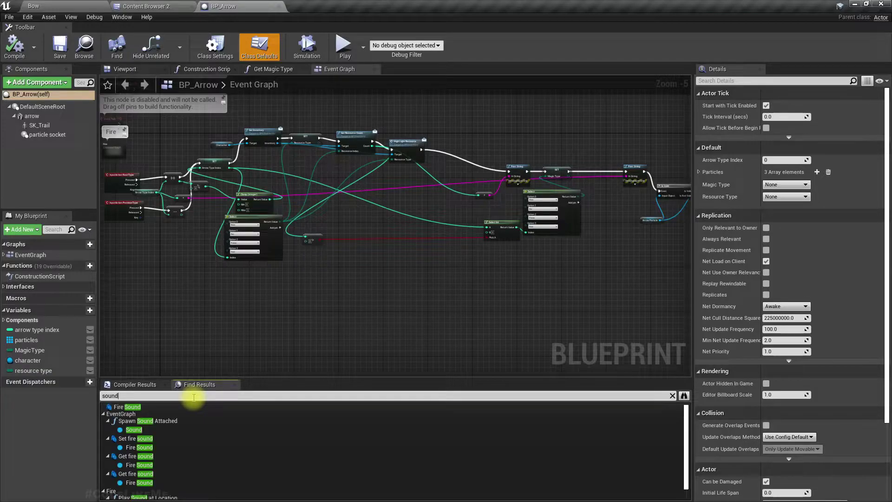
pyautogui.click(140, 407)
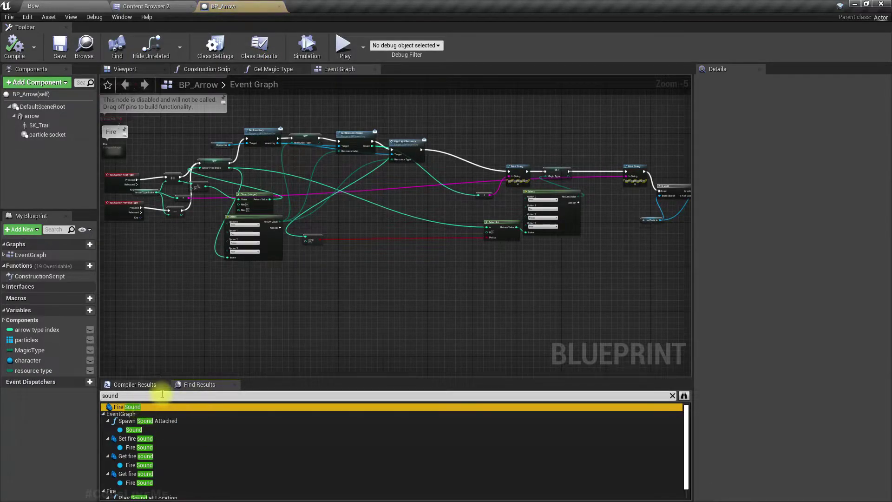
pyautogui.click(141, 431)
pyautogui.doubleClick(134, 430)
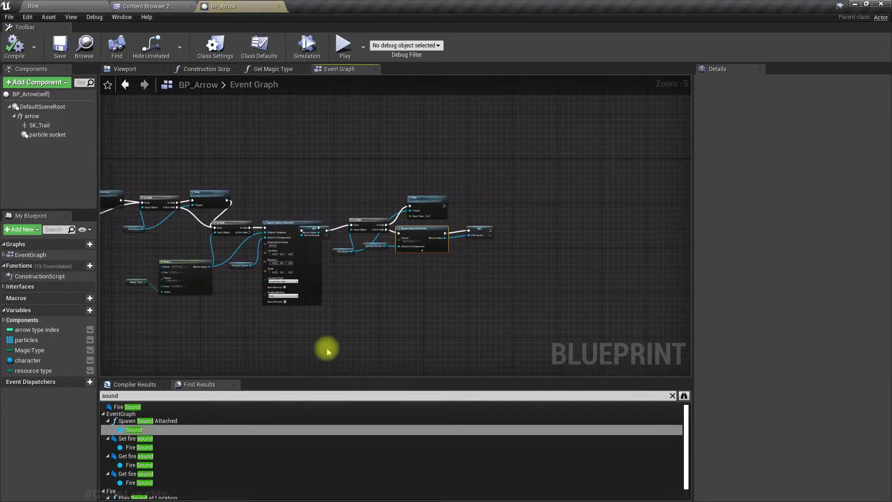
# Step: Bring the Fire and input-action nodes into view and open the collapsed Fire graph
pyautogui.moveTo(362, 303); pyautogui.dragTo(524, 275, button='right')
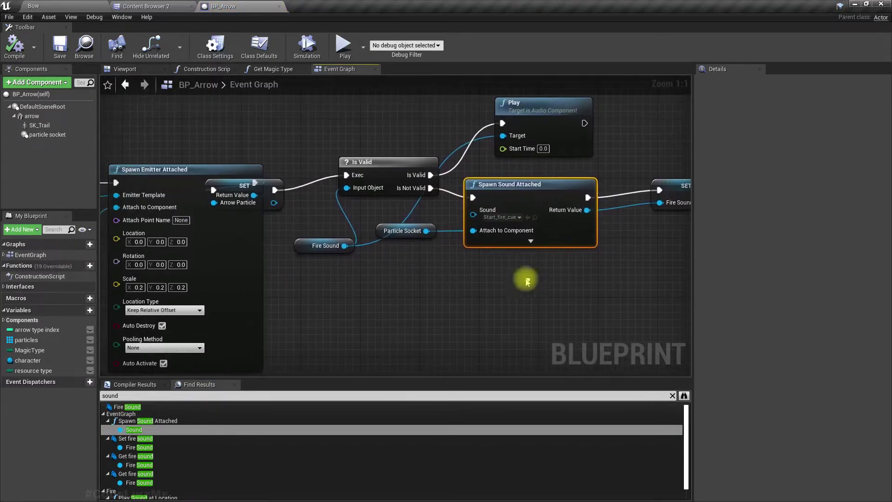
pyautogui.scroll(-5, 523, 274)
pyautogui.moveTo(216, 115); pyautogui.dragTo(706, 132, button='right')
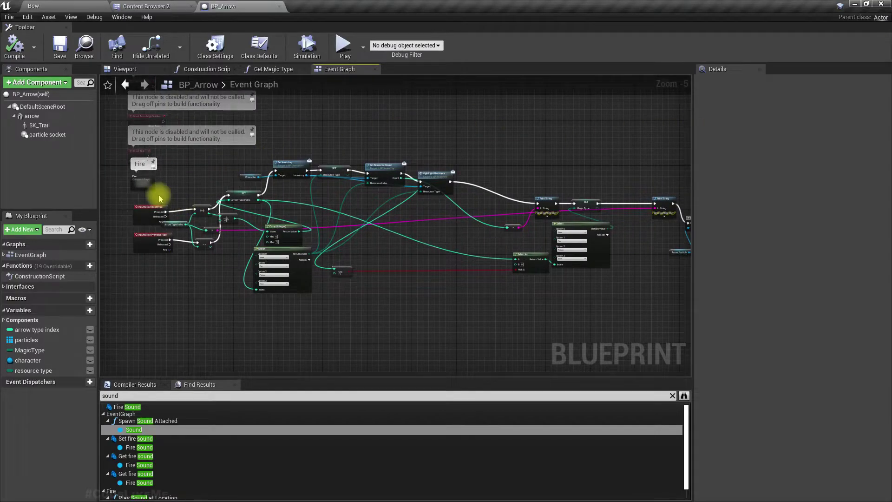
pyautogui.scroll(2, 159, 198)
pyautogui.scroll(3, 199, 199)
pyautogui.doubleClick(195, 193)
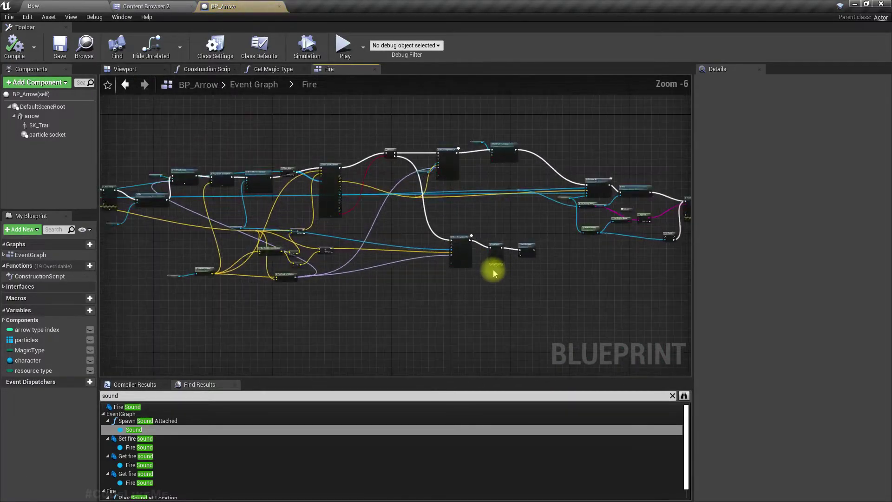
# Step: Survey the Fire graph and select the On Arrow Hit node
pyautogui.scroll(1, 493, 273)
pyautogui.scroll(1, 525, 235)
pyautogui.scroll(1, 292, 241)
pyautogui.scroll(1, 229, 249)
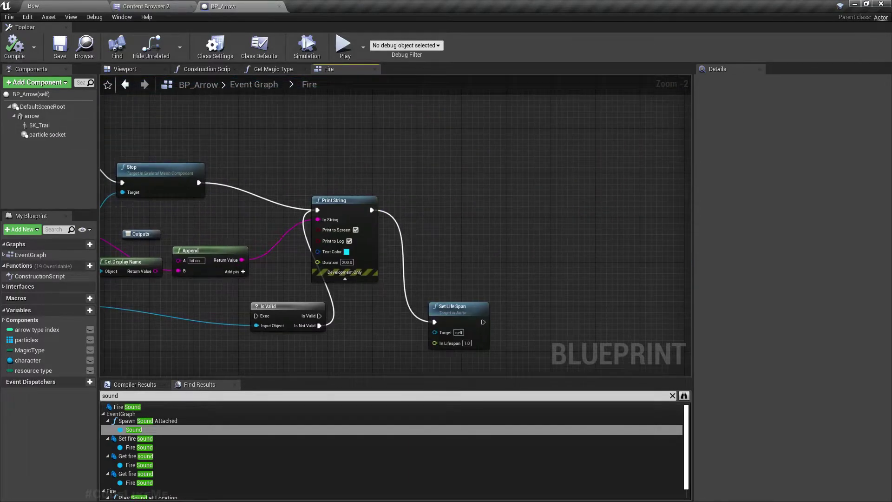
pyautogui.moveTo(325, 232); pyautogui.dragTo(399, 202, button='right')
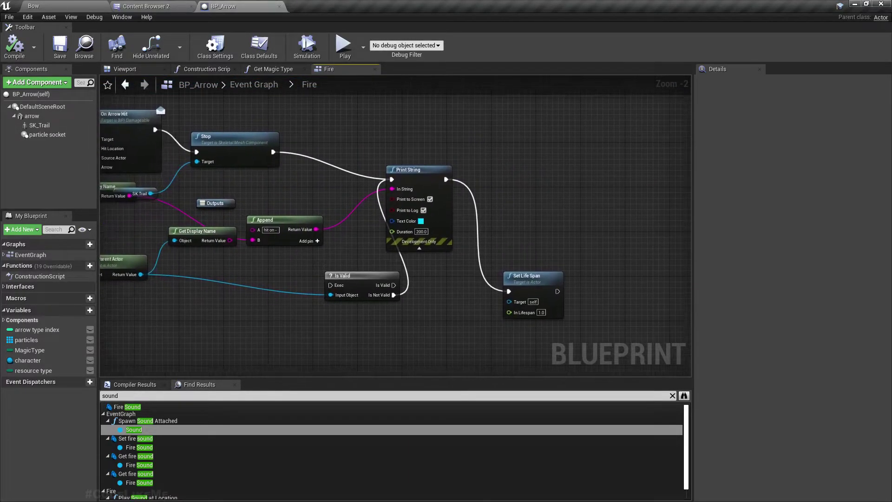
pyautogui.moveTo(104, 334); pyautogui.dragTo(127, 326, button='right')
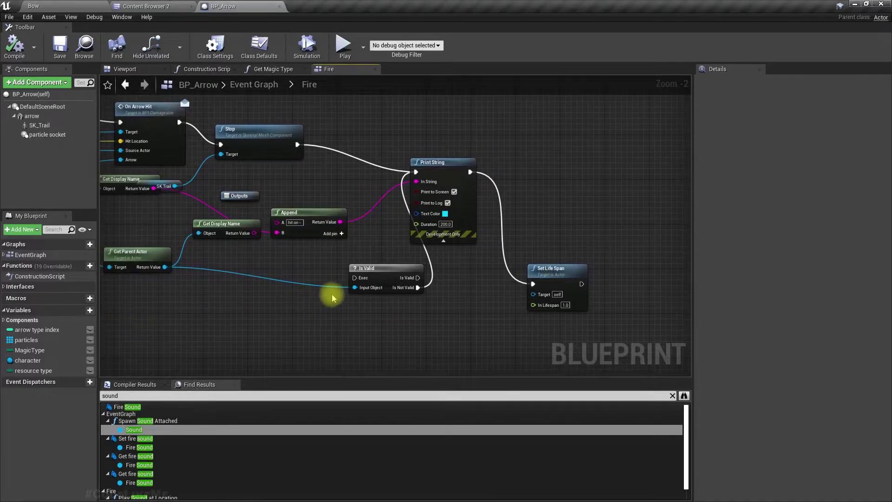
pyautogui.moveTo(345, 268); pyautogui.dragTo(685, 330, button='right')
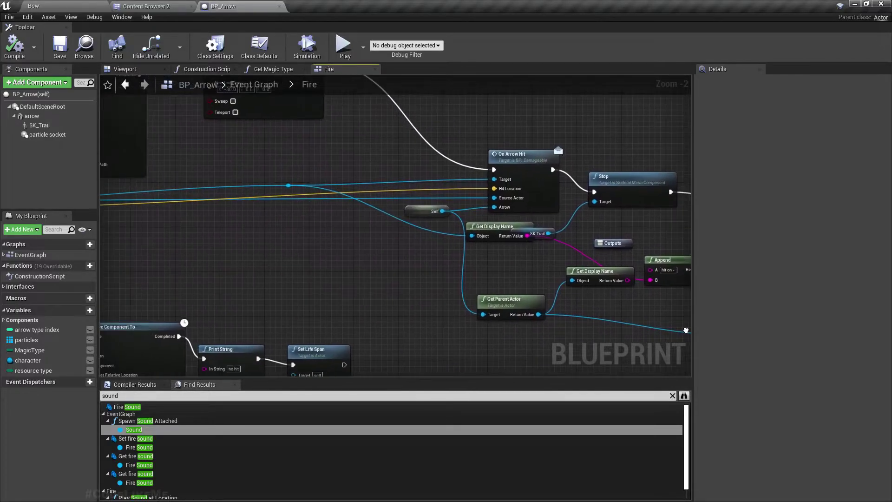
pyautogui.moveTo(505, 221); pyautogui.dragTo(496, 220, button='right')
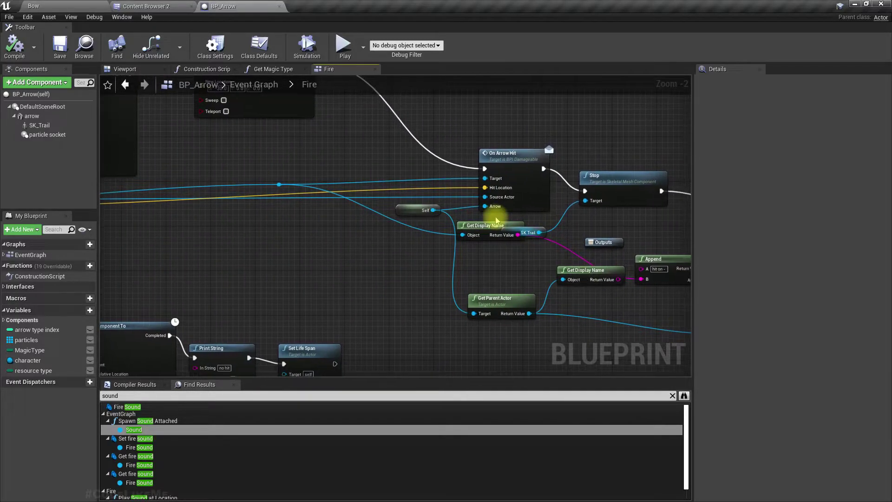
pyautogui.click(491, 172)
# Step: Move the Append, Print String, Is Valid and Set Life Span nodes right and down
pyautogui.moveTo(576, 285); pyautogui.dragTo(240, 218, button='right')
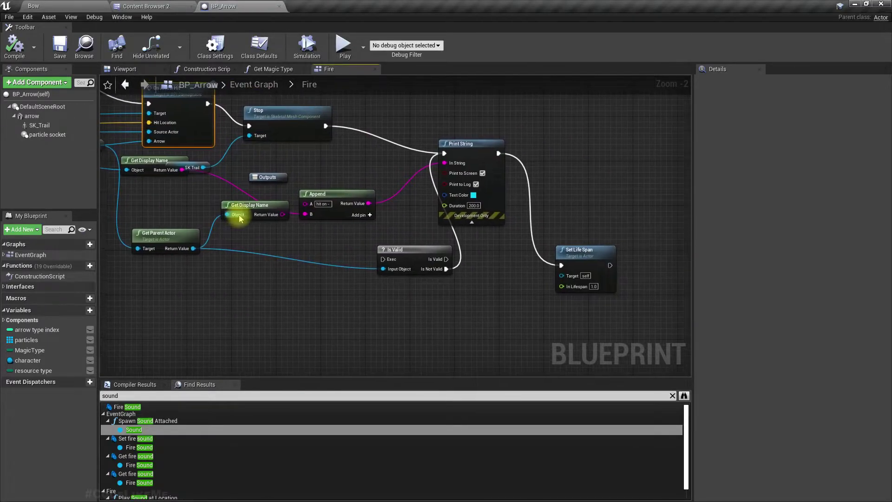
pyautogui.moveTo(194, 172); pyautogui.dragTo(267, 119, button='right')
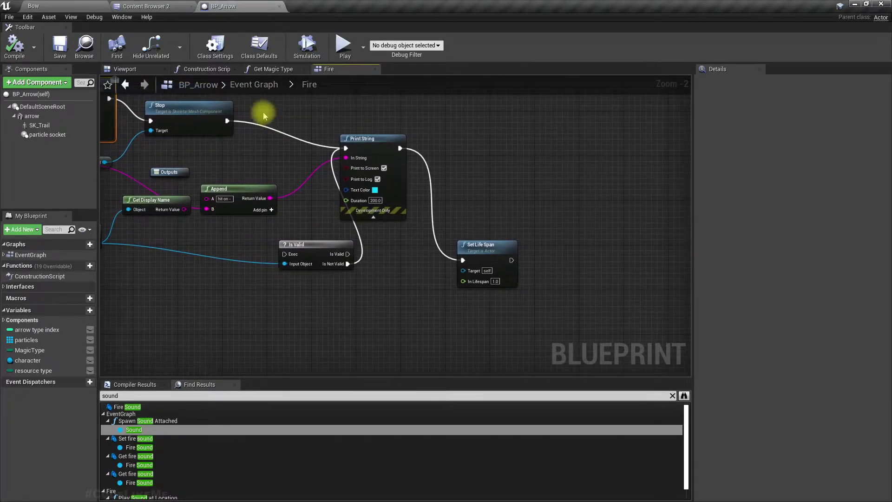
pyautogui.moveTo(263, 113); pyautogui.dragTo(534, 348)
pyautogui.moveTo(364, 146); pyautogui.dragTo(459, 162)
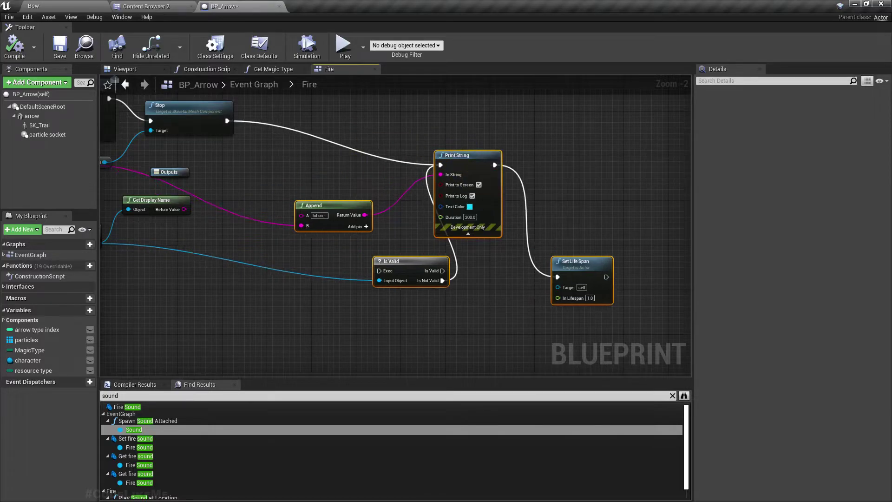
# Step: Move Get Display Name down-left and inspect the Branch and Move Component To nodes
pyautogui.moveTo(119, 127); pyautogui.dragTo(296, 152, button='right')
pyautogui.moveTo(237, 182); pyautogui.dragTo(208, 214)
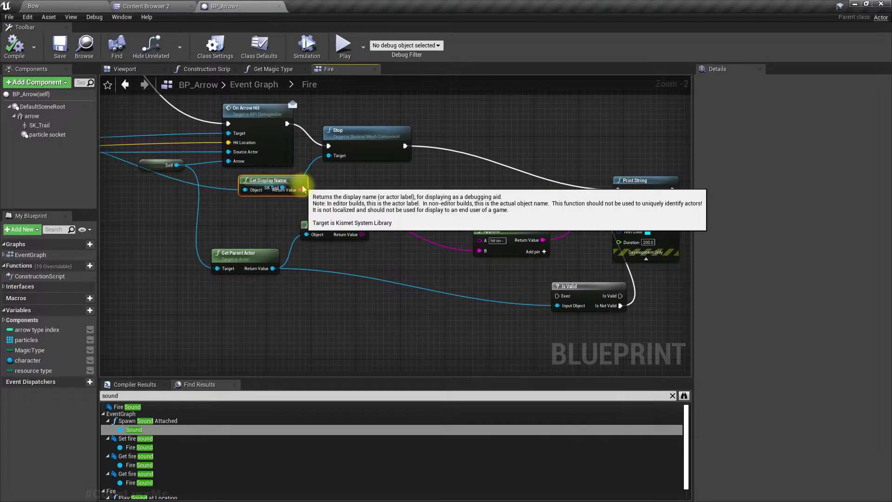
pyautogui.moveTo(365, 177)
pyautogui.mouseDown(button='right')
pyautogui.moveTo(333, 220)
pyautogui.moveTo(378, 160)
pyautogui.mouseUp(button='right')
pyautogui.scroll(-3, 254, 193)
pyautogui.scroll(3, 217, 206)
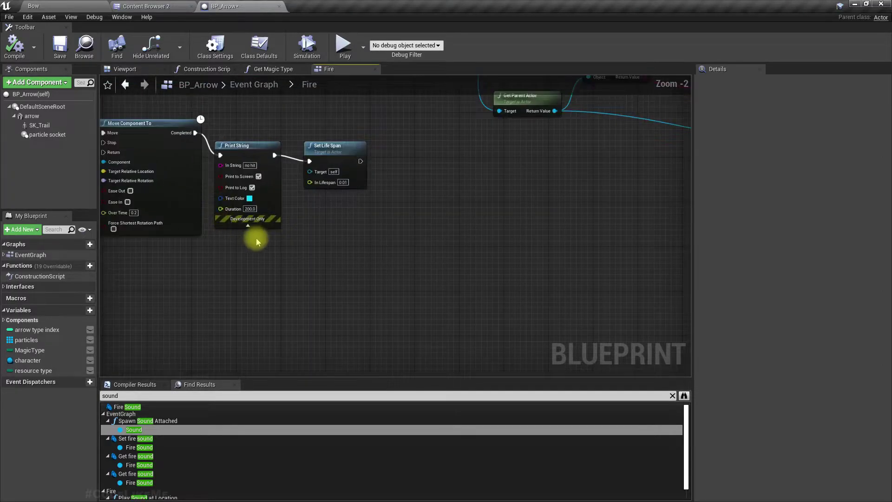
pyautogui.moveTo(256, 238)
pyautogui.mouseDown(button='right')
pyautogui.moveTo(567, 268)
pyautogui.moveTo(623, 216)
pyautogui.mouseUp(button='right')
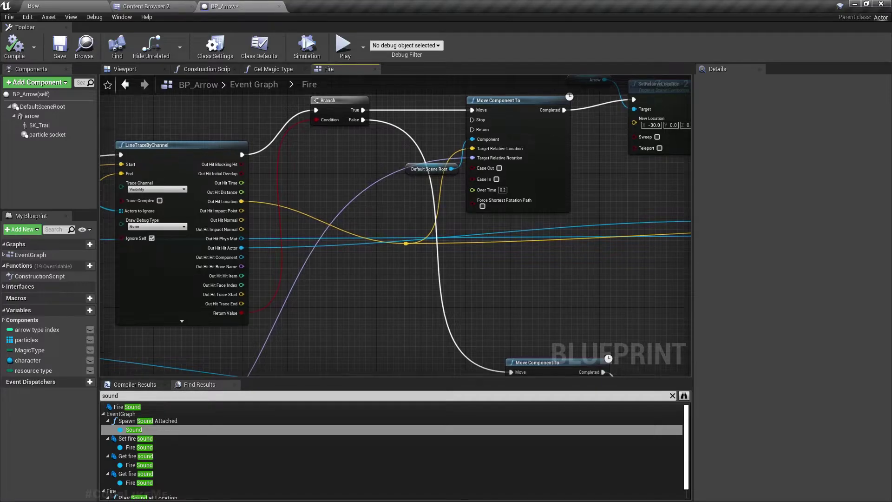
pyautogui.moveTo(664, 367)
pyautogui.mouseDown(button='right')
pyautogui.moveTo(318, 320)
pyautogui.moveTo(404, 299)
pyautogui.moveTo(394, 353)
pyautogui.mouseUp(button='right')
pyautogui.moveTo(103, 303); pyautogui.dragTo(103, 302, button='right')
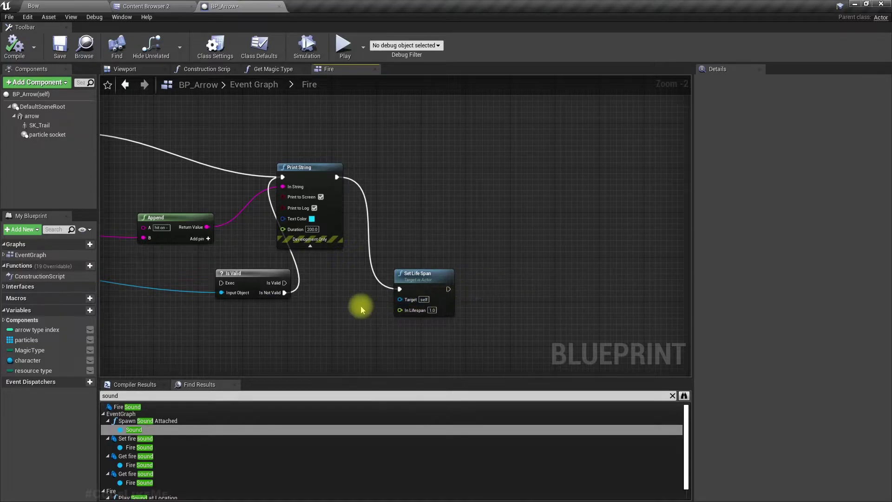
pyautogui.scroll(-2, 362, 309)
# Step: Add a Fire Sound getter node below Set Life Span in the Fire graph
pyautogui.scroll(-2, 542, 272)
pyautogui.scroll(1, 484, 295)
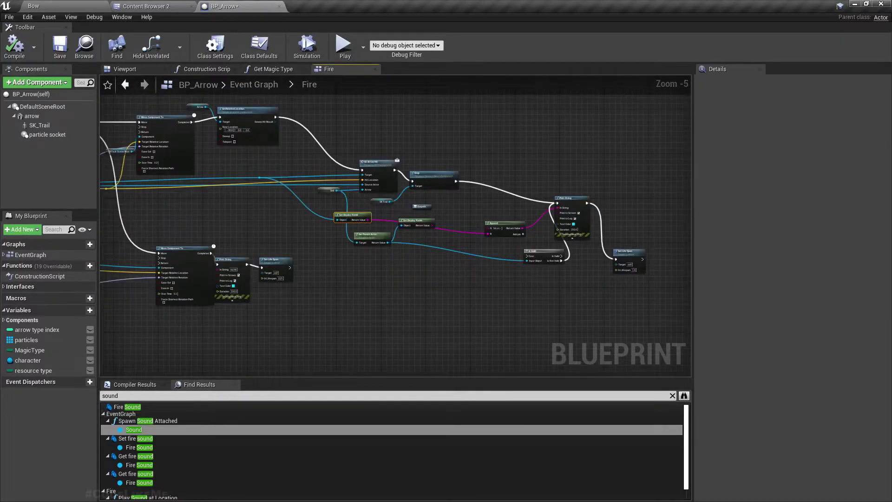
pyautogui.click(126, 407)
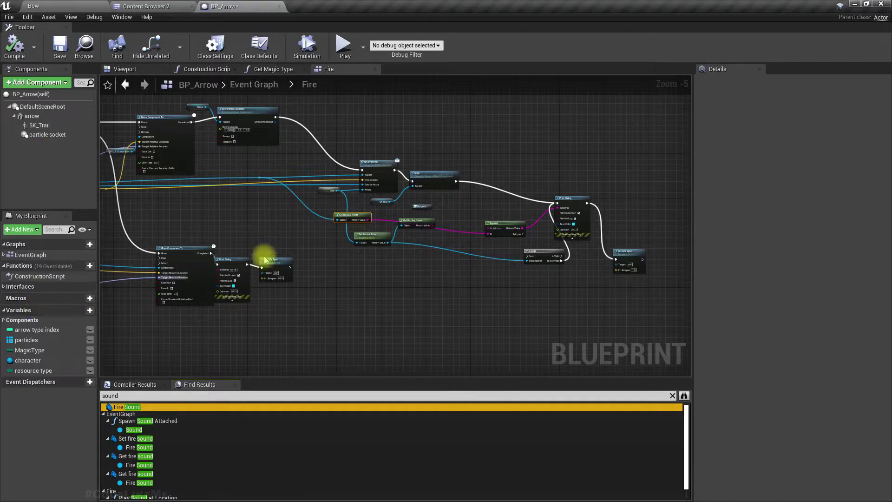
pyautogui.click(278, 310)
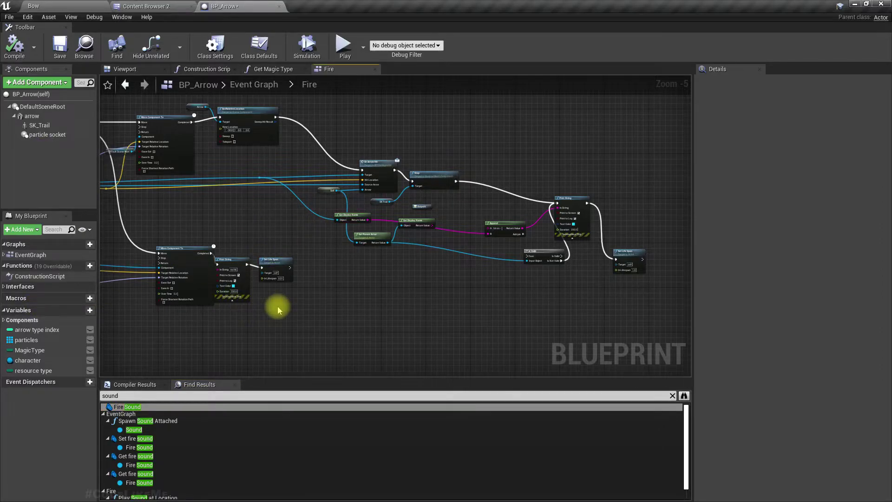
pyautogui.rightClick(278, 310)
pyautogui.press('Escape')
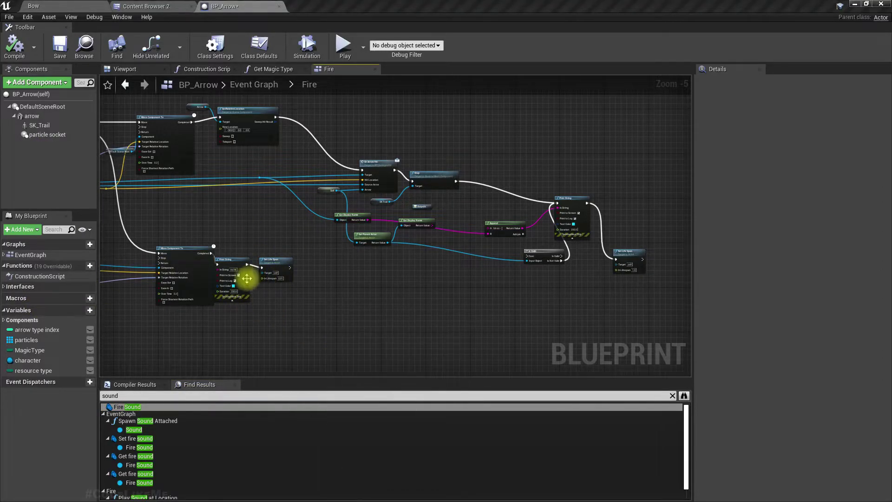
pyautogui.rightClick(319, 325)
pyautogui.write('sound')
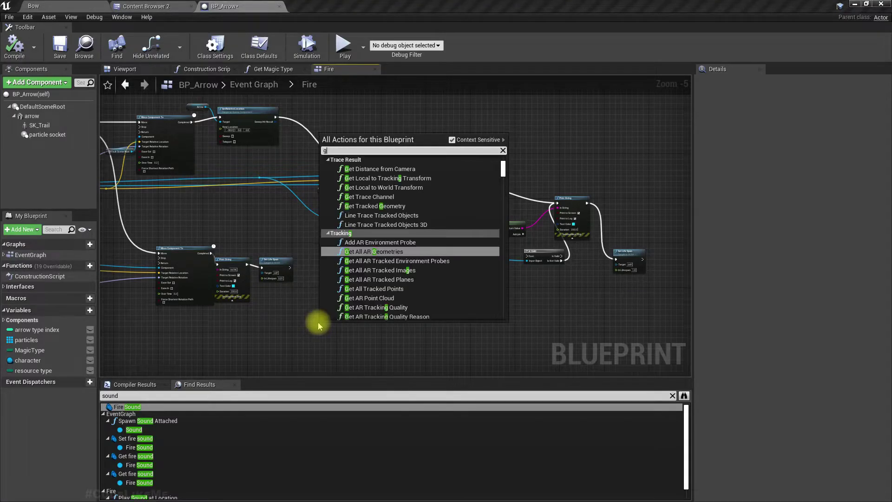
pyautogui.press('Escape')
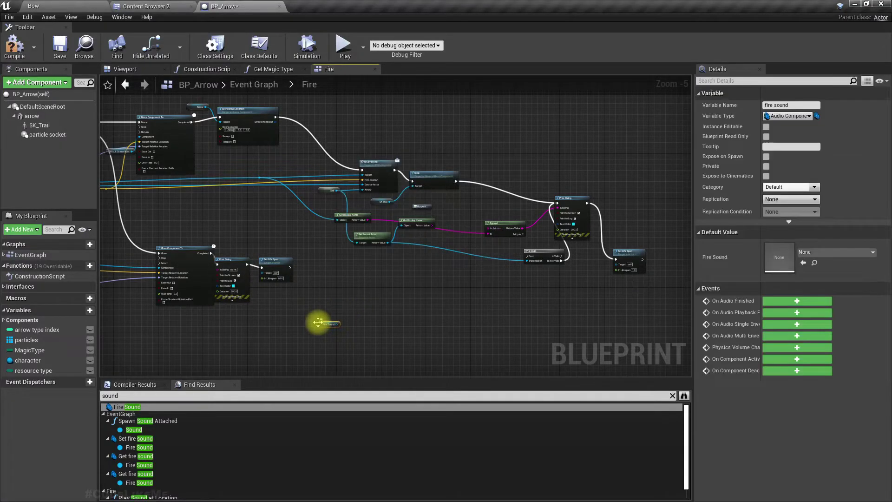
pyautogui.scroll(4, 318, 322)
pyautogui.moveTo(324, 316); pyautogui.dragTo(285, 303)
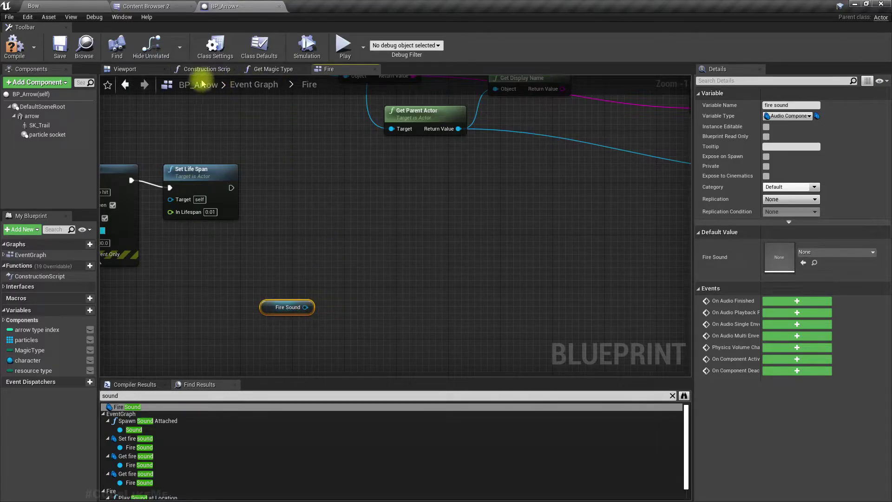
# Step: Move the Is Valid, Play and Spawn Sound Attached nodes right of Spawn Emitter Attached
pyautogui.click(140, 420)
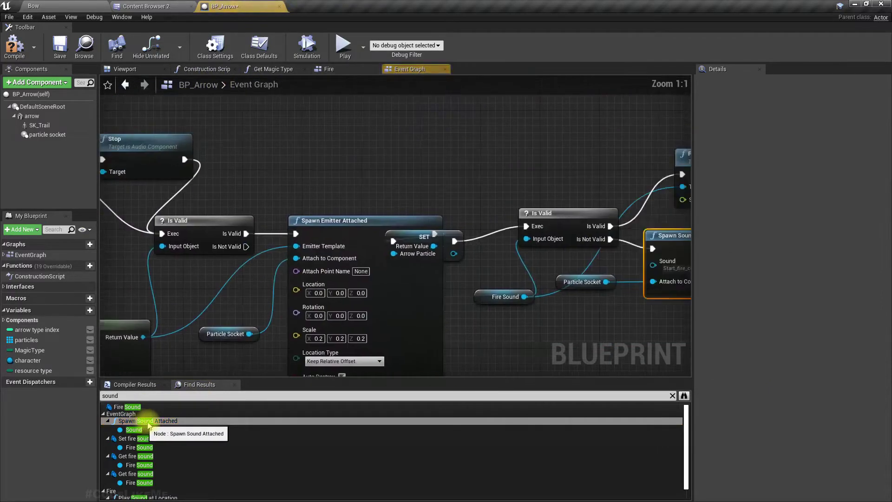
pyautogui.moveTo(442, 309); pyautogui.dragTo(523, 311, button='right')
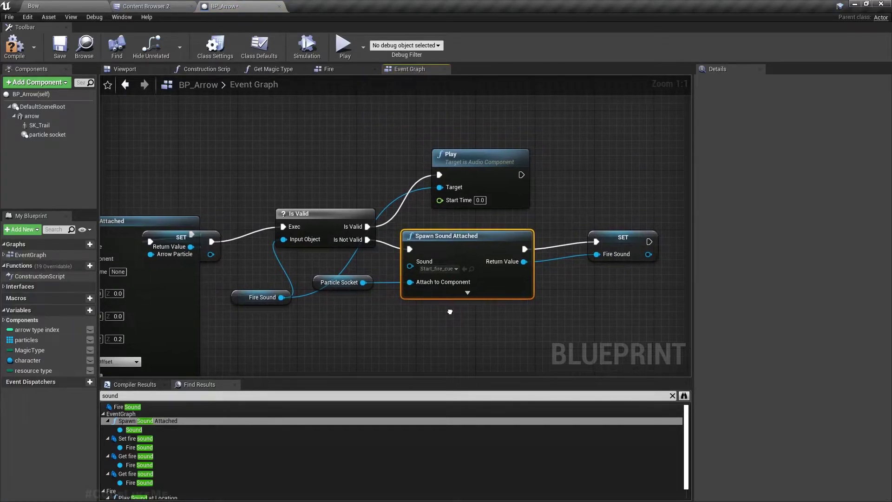
pyautogui.moveTo(297, 149); pyautogui.dragTo(701, 328)
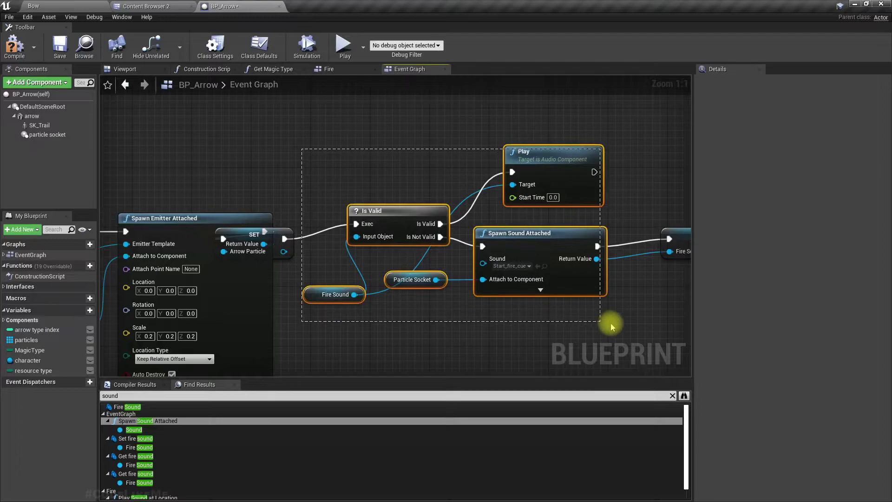
pyautogui.moveTo(478, 329); pyautogui.dragTo(559, 331, button='right')
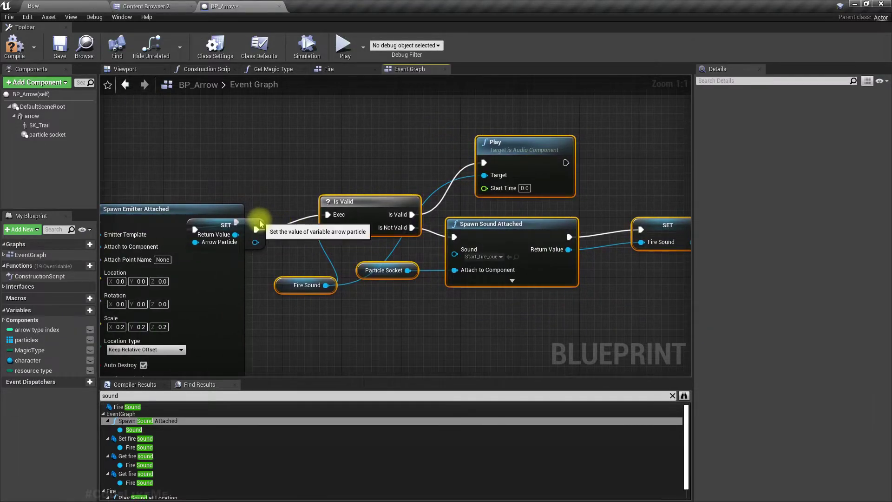
pyautogui.moveTo(255, 223); pyautogui.dragTo(356, 227)
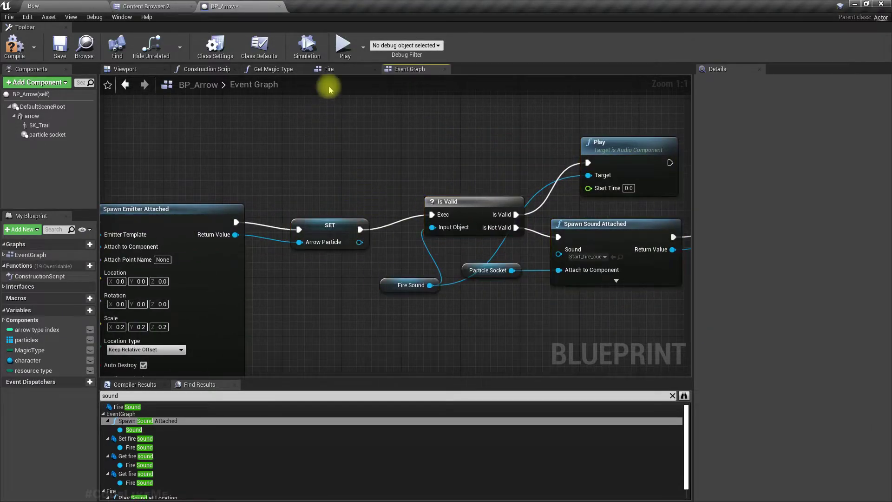
pyautogui.click(328, 70)
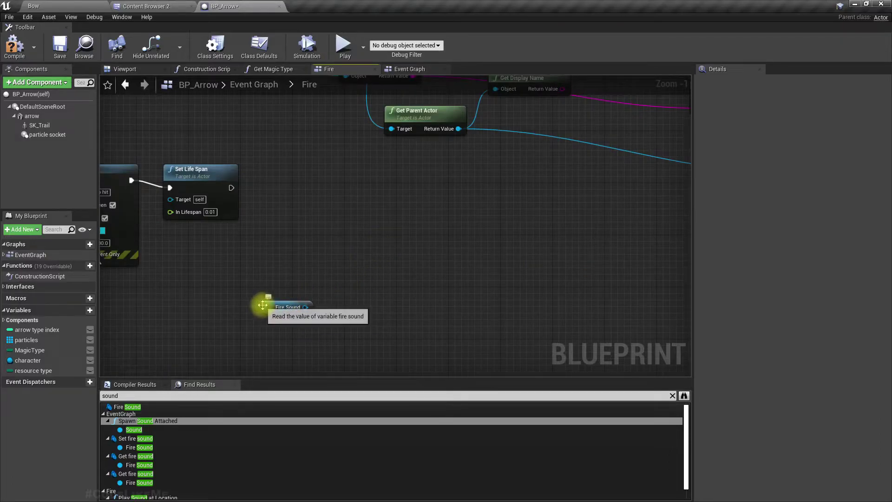
# Step: Add an Is Valid check on the Fire Sound getter
pyautogui.scroll(-4, 255, 274)
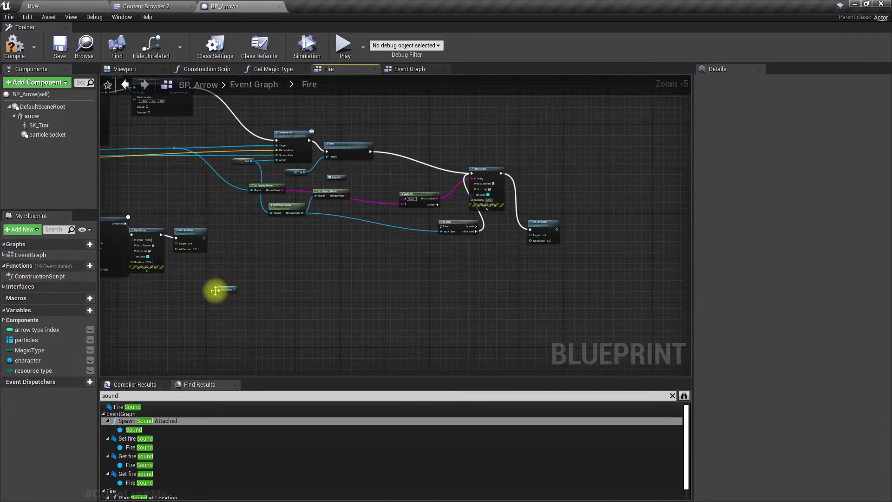
pyautogui.moveTo(215, 291); pyautogui.dragTo(346, 287)
pyautogui.scroll(2, 567, 263)
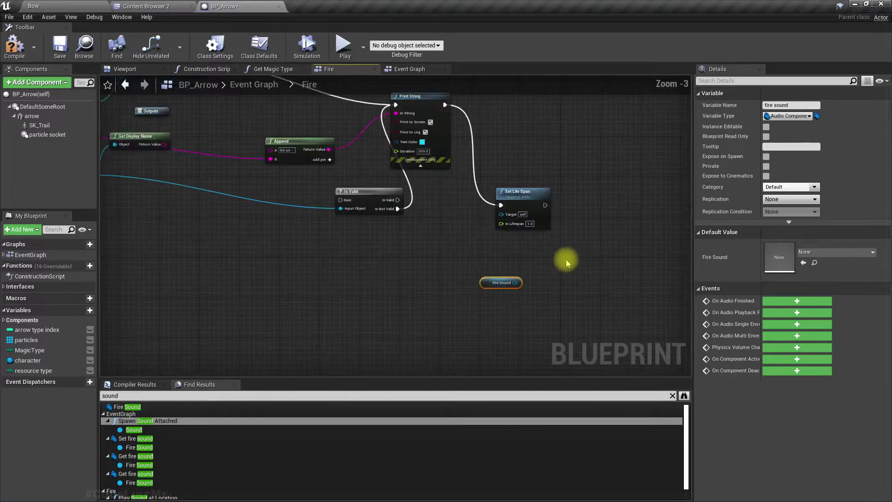
pyautogui.moveTo(565, 268); pyautogui.dragTo(428, 294, button='right')
pyautogui.moveTo(380, 308); pyautogui.dragTo(419, 310)
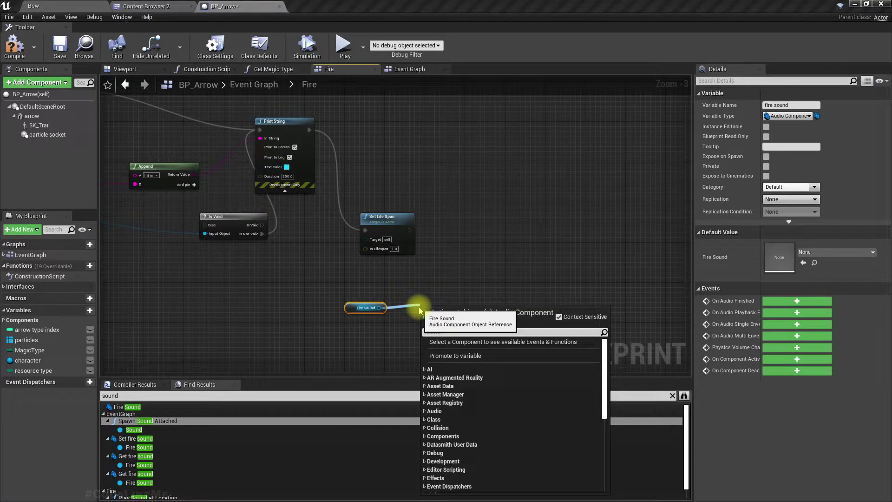
pyautogui.write('is playing')
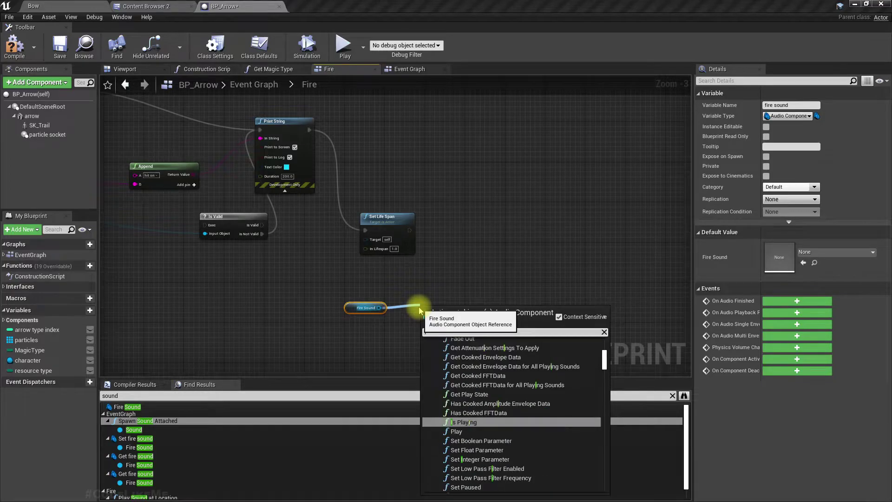
pyautogui.write('s valid')
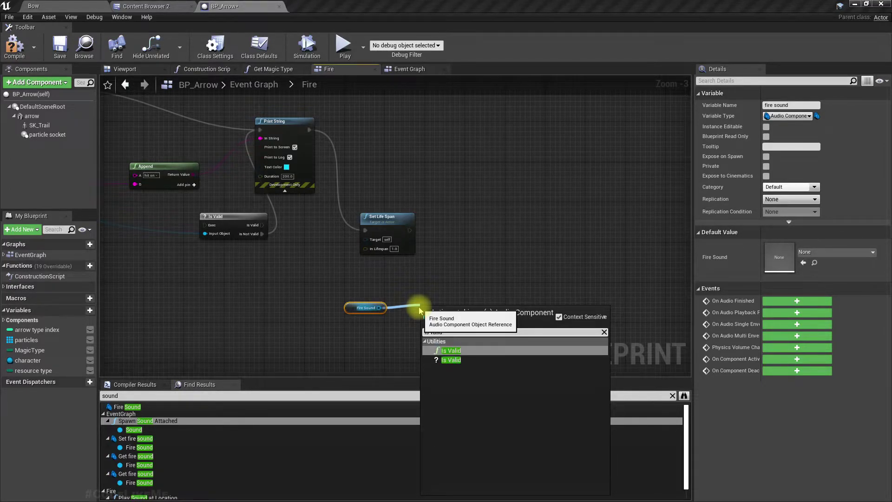
pyautogui.press('Down')
pyautogui.press('Return')
pyautogui.moveTo(432, 307); pyautogui.dragTo(441, 271)
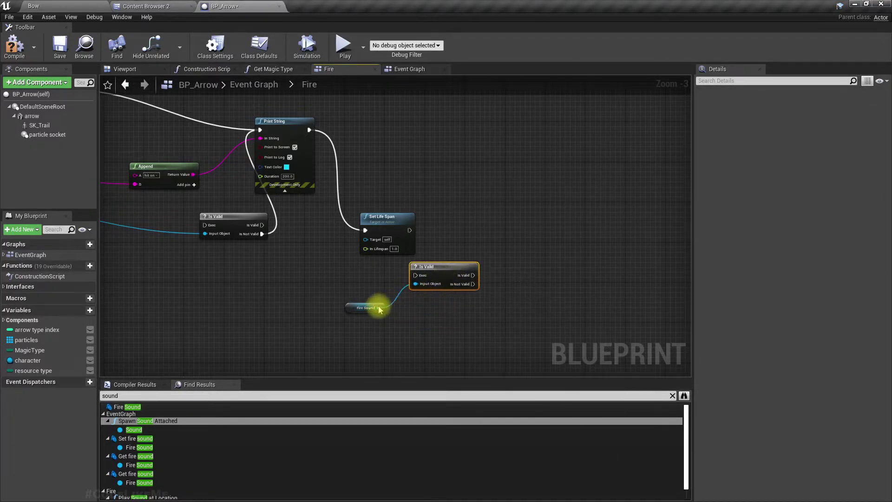
# Step: Add a Stop node on Fire Sound after Is Valid and wire Set Life Span into Is Valid
pyautogui.moveTo(379, 308); pyautogui.dragTo(400, 324)
pyautogui.write('stop')
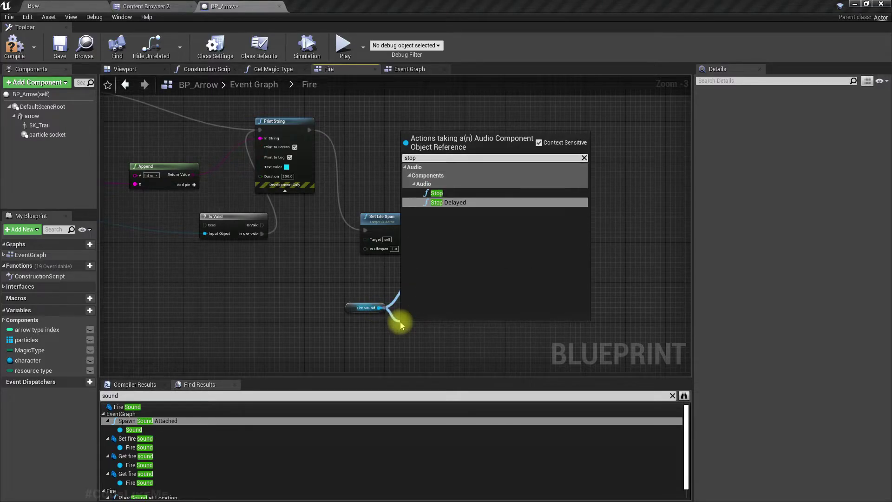
pyautogui.press('Up')
pyautogui.press('Return')
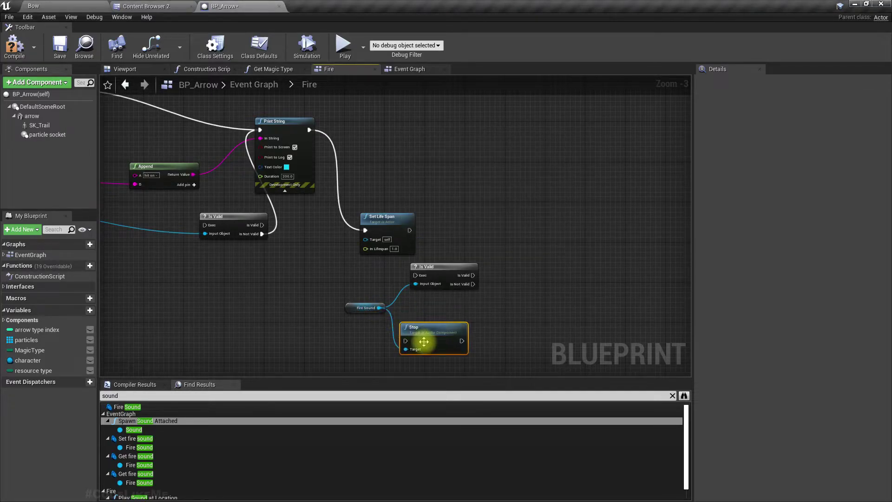
pyautogui.moveTo(424, 342)
pyautogui.mouseDown()
pyautogui.moveTo(539, 291)
pyautogui.moveTo(470, 277)
pyautogui.mouseUp()
pyautogui.moveTo(372, 278); pyautogui.dragTo(525, 323)
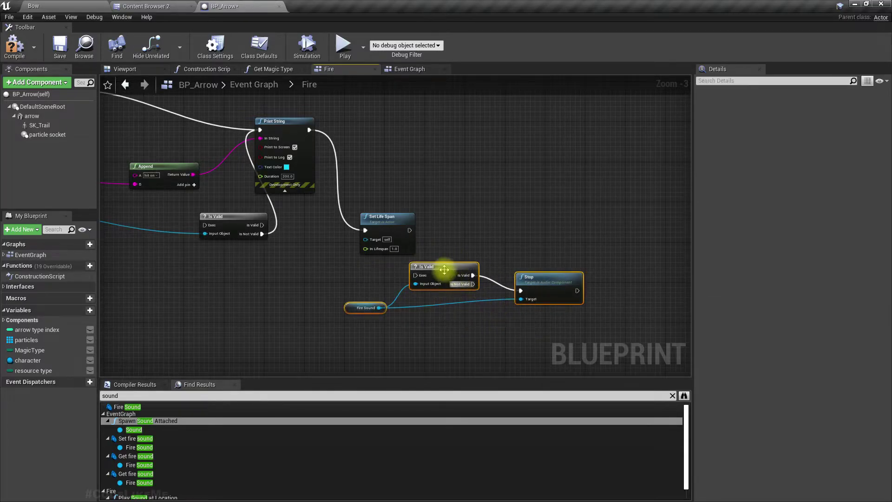
pyautogui.moveTo(442, 269); pyautogui.dragTo(512, 254)
pyautogui.moveTo(409, 230); pyautogui.dragTo(486, 261)
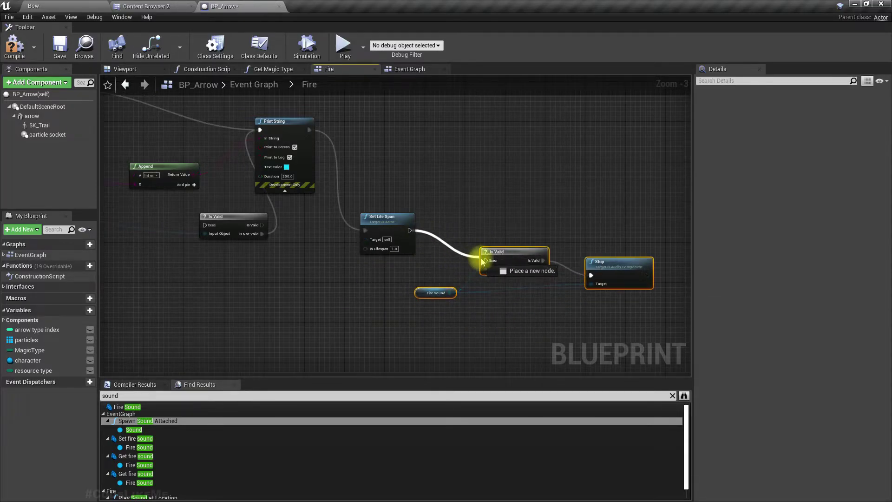
pyautogui.moveTo(366, 301)
pyautogui.mouseDown(button='right')
pyautogui.moveTo(476, 286)
pyautogui.moveTo(557, 223)
pyautogui.mouseUp(button='right')
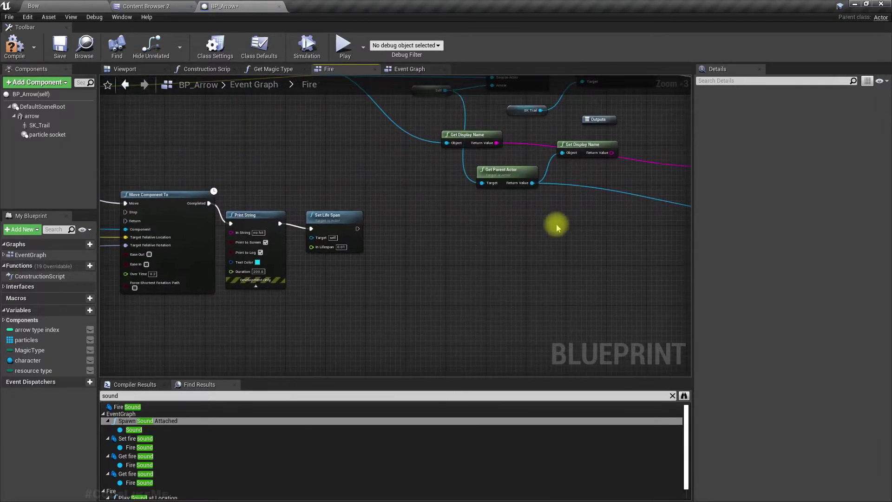
# Step: Wire the second Set Life Span's exec output into the Fire Sound Is Valid check
pyautogui.scroll(-5, 417, 235)
pyautogui.scroll(5, 404, 231)
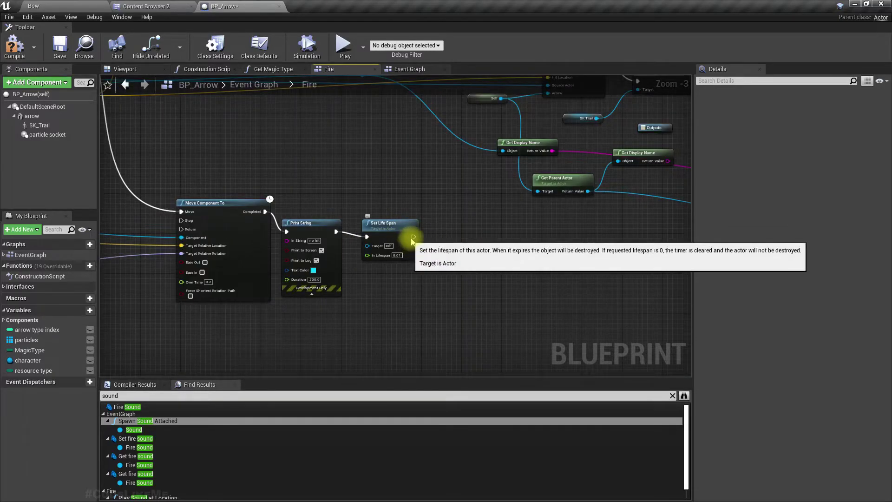
pyautogui.moveTo(416, 245)
pyautogui.mouseDown()
pyautogui.moveTo(420, 254)
pyautogui.moveTo(664, 274)
pyautogui.moveTo(562, 254)
pyautogui.mouseUp()
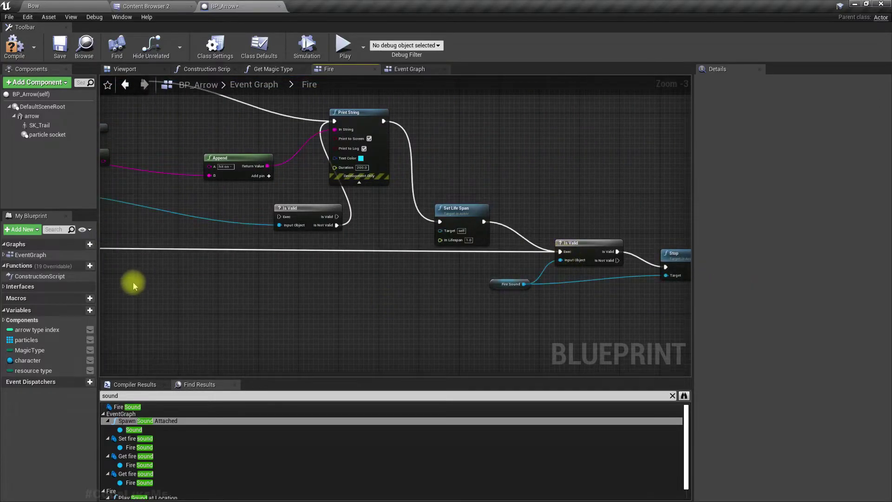
pyautogui.moveTo(135, 279); pyautogui.dragTo(484, 299, button='right')
pyautogui.scroll(-5, 484, 299)
pyautogui.scroll(5, 254, 200)
pyautogui.moveTo(255, 200)
pyautogui.mouseDown(button='right')
pyautogui.moveTo(309, 233)
pyautogui.moveTo(334, 162)
pyautogui.mouseUp(button='right')
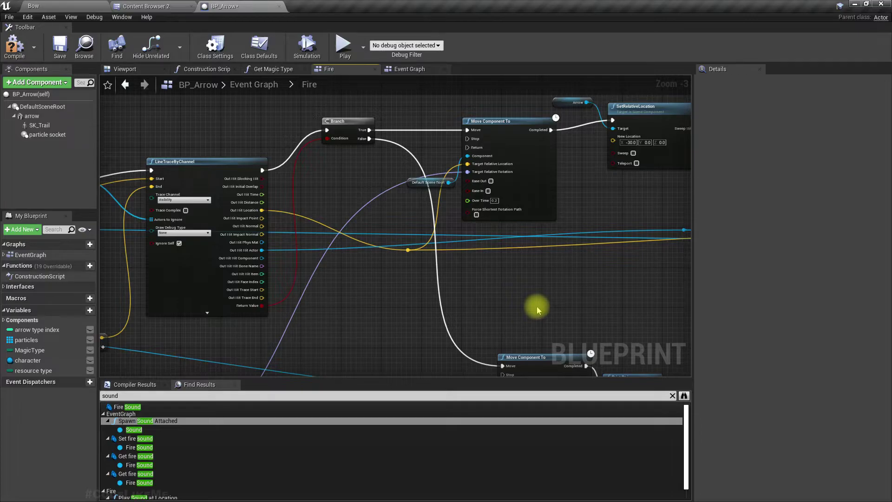
pyautogui.moveTo(129, 234); pyautogui.dragTo(235, 124, button='right')
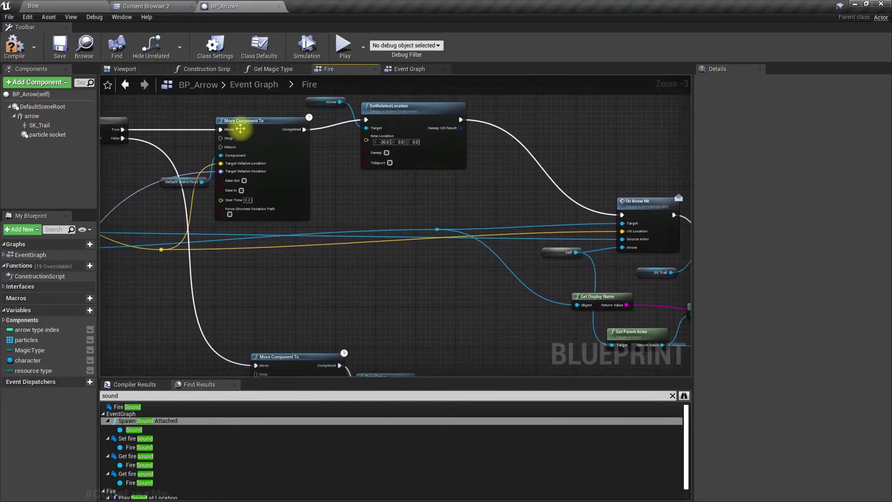
pyautogui.moveTo(435, 183)
pyautogui.mouseDown(button='right')
pyautogui.moveTo(321, 144)
pyautogui.moveTo(408, 215)
pyautogui.mouseUp(button='right')
# Step: Switch to the Bow level, maximise the viewport and start play-in-editor
pyautogui.click(58, 5)
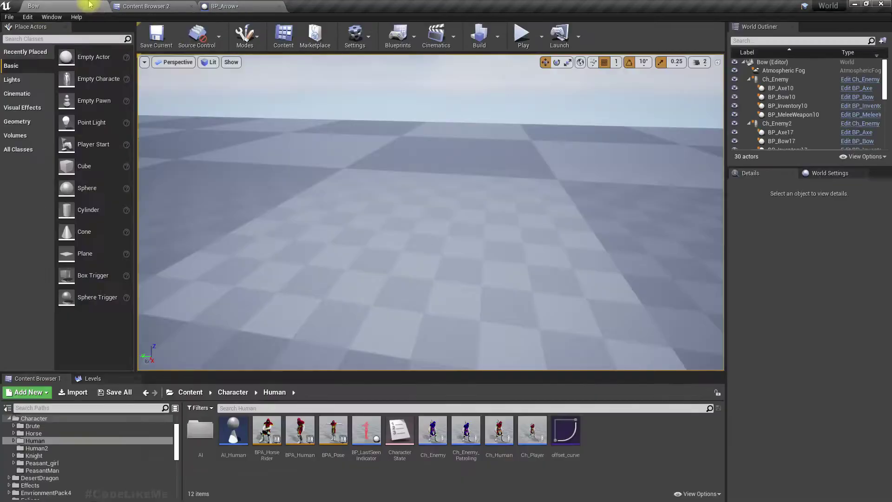
pyautogui.press('F11')
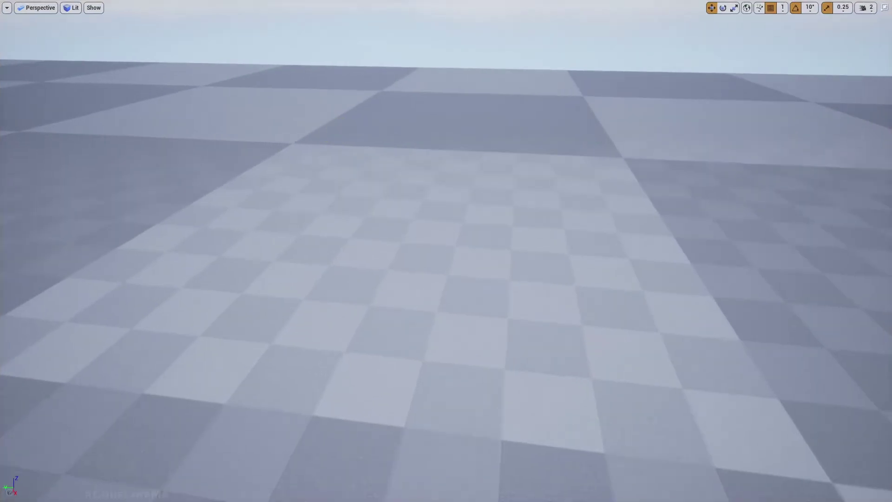
pyautogui.hotkey('alt', 'p')
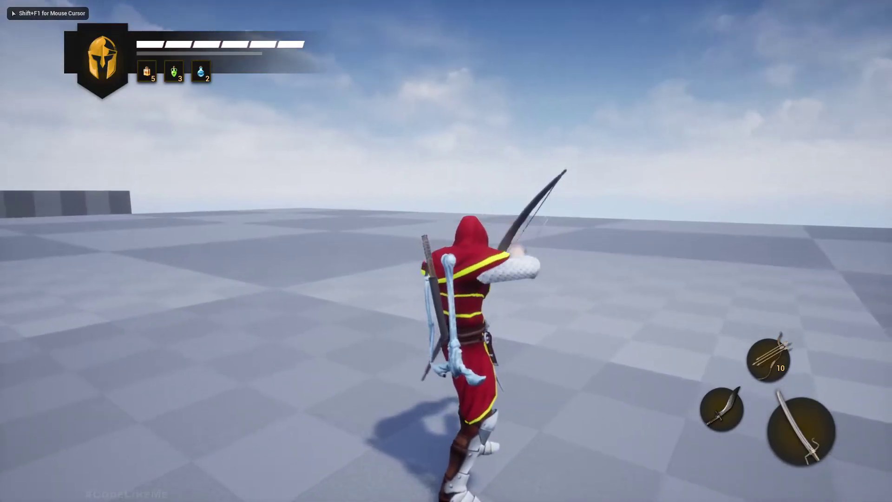
# Step: Aim and fire arrows with the oil and green potion coatings, swinging the blade between
pyautogui.rightClick(446, 250)
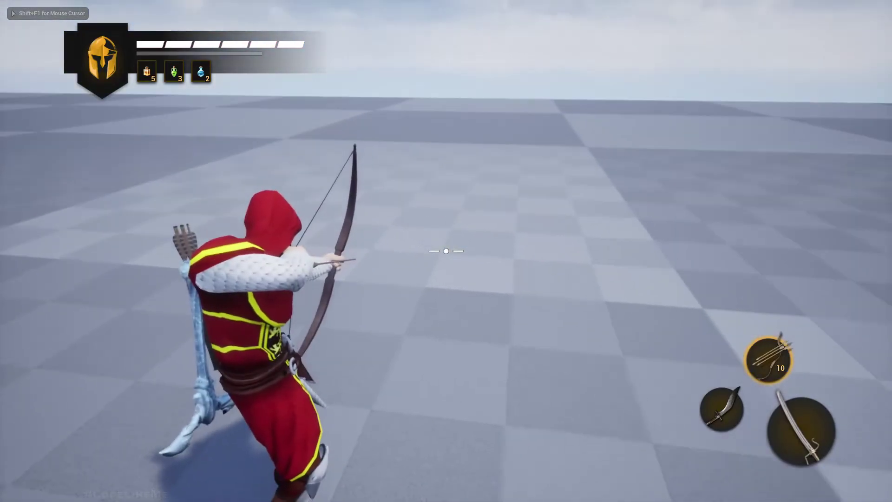
pyautogui.press('1')
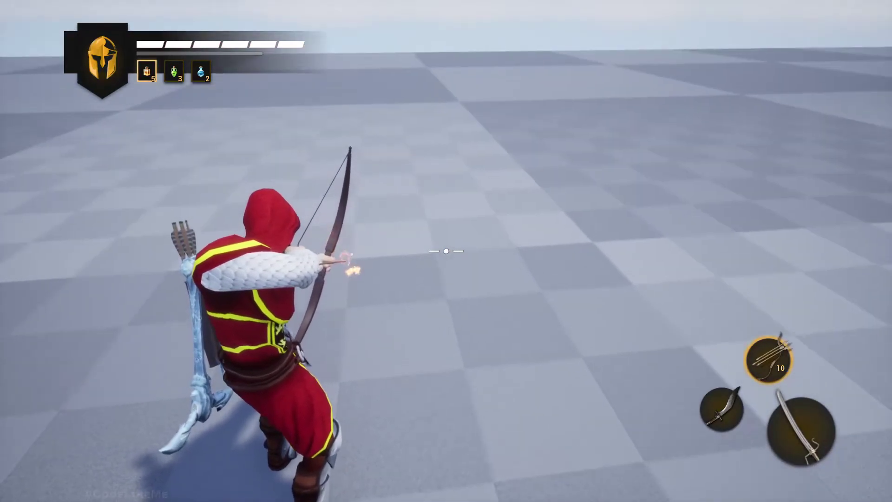
pyautogui.click(446, 250)
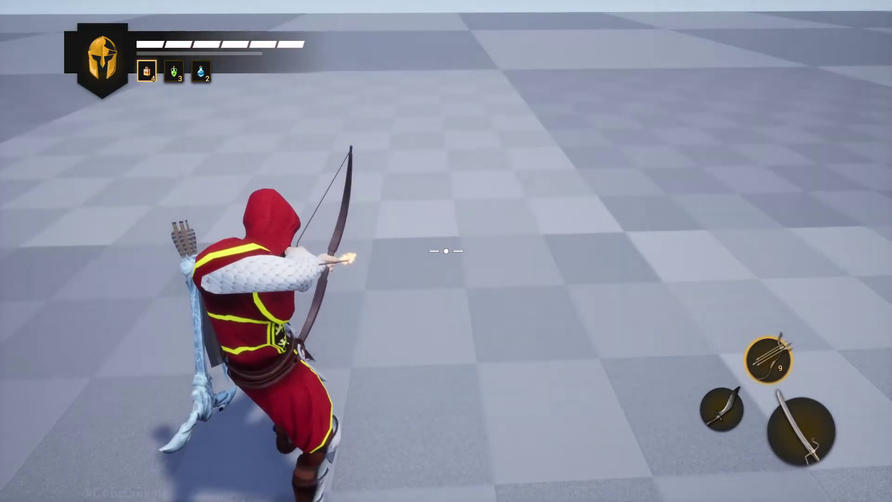
pyautogui.press('2')
pyautogui.click(446, 251)
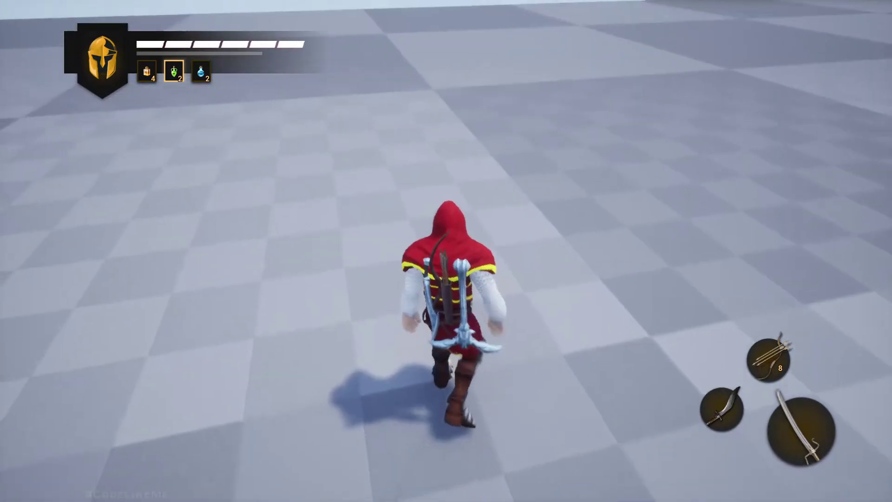
pyautogui.click(446, 251)
pyautogui.press('1')
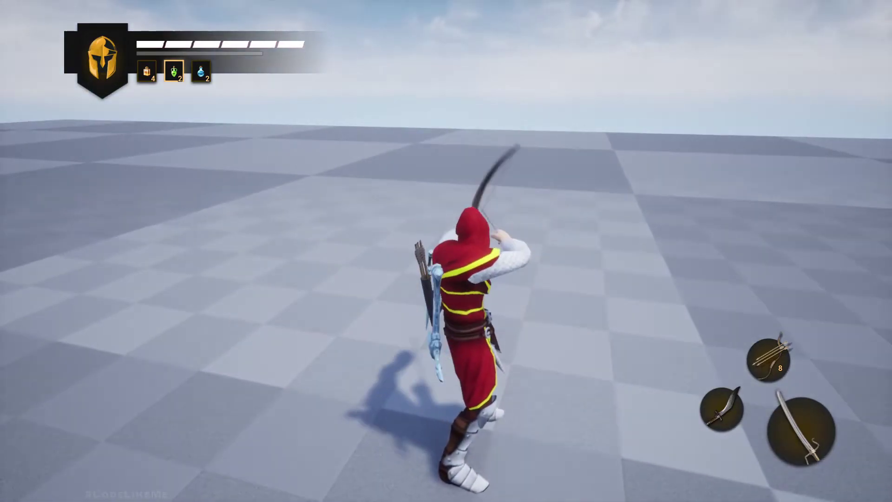
pyautogui.rightClick(446, 250)
pyautogui.press('Left')
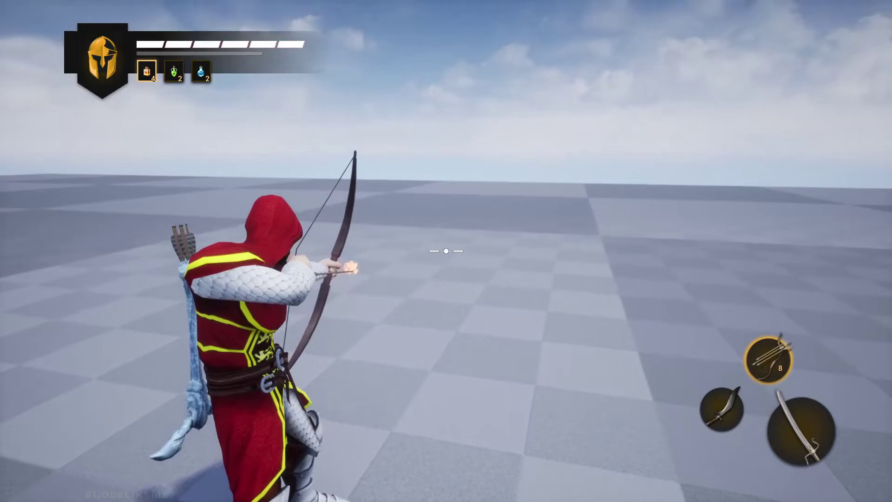
# Step: Walk the archer back and forth across the level, then end the play session with Esc
pyautogui.press('w')
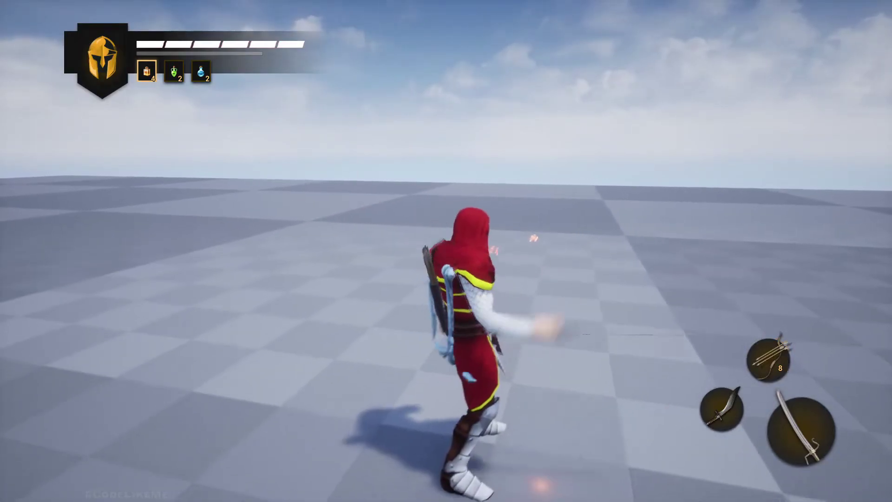
pyautogui.press('s')
pyautogui.press('w')
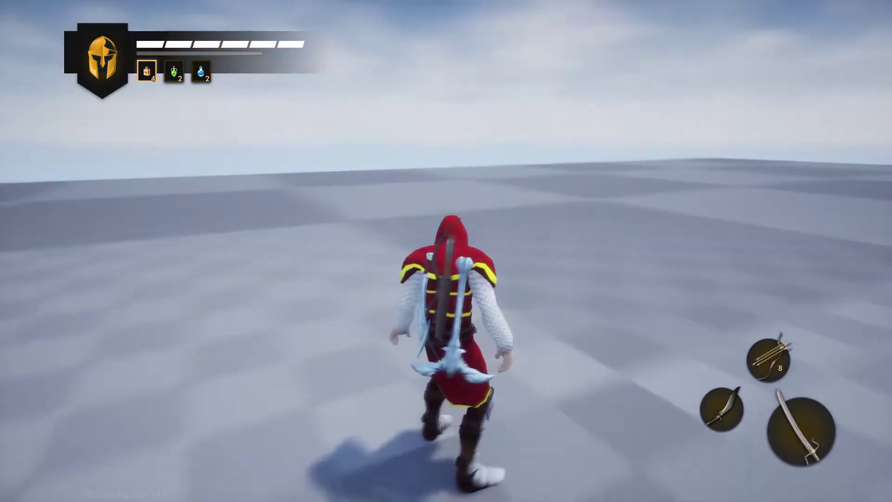
pyautogui.press('s')
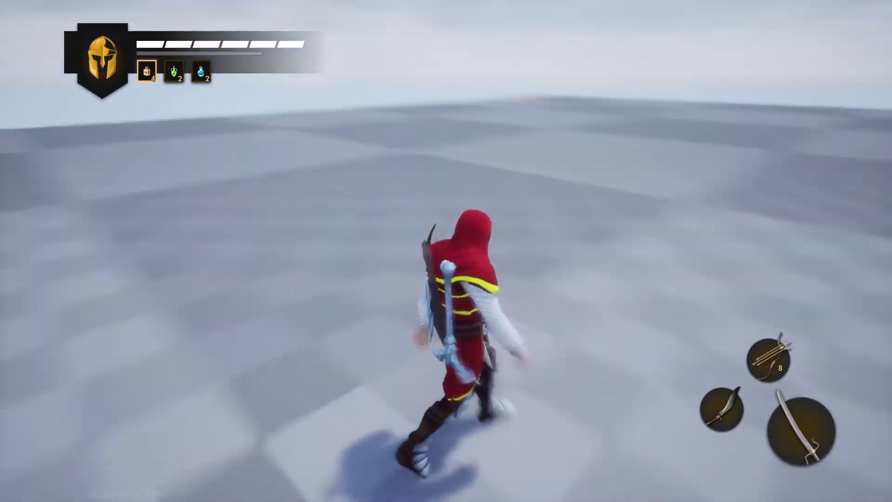
pyautogui.press('s')
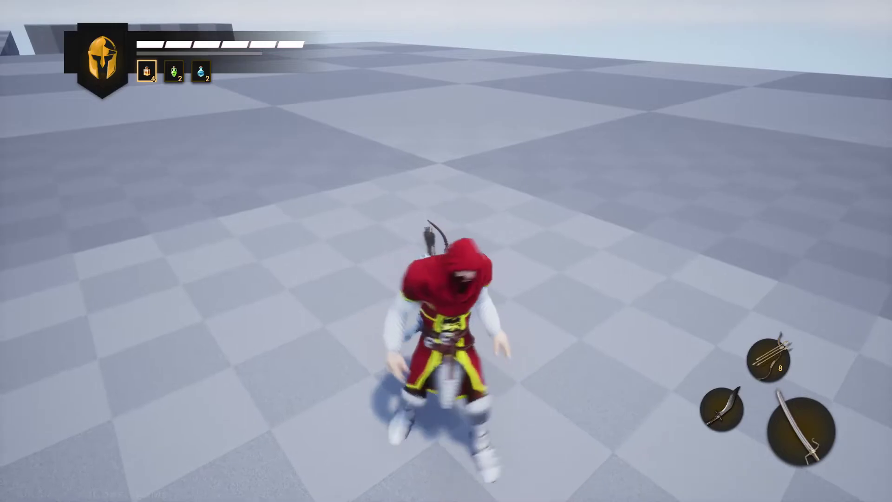
pyautogui.press('w')
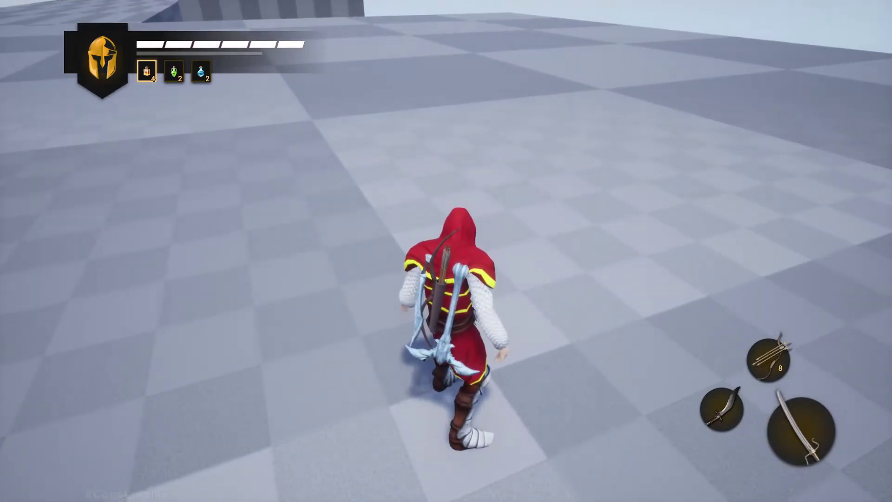
pyautogui.press('Escape')
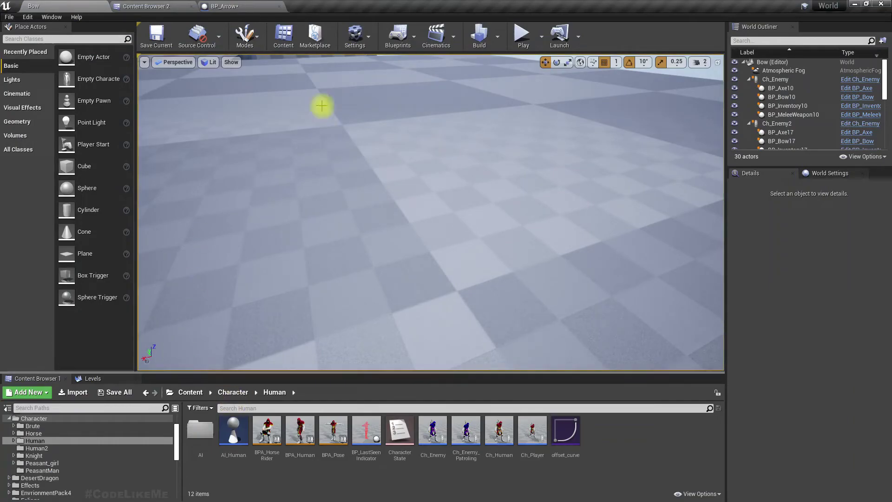
# Step: Visit BP_Arrow, return to the Bow level and open the Ch_Human Blueprint
pyautogui.click(232, 6)
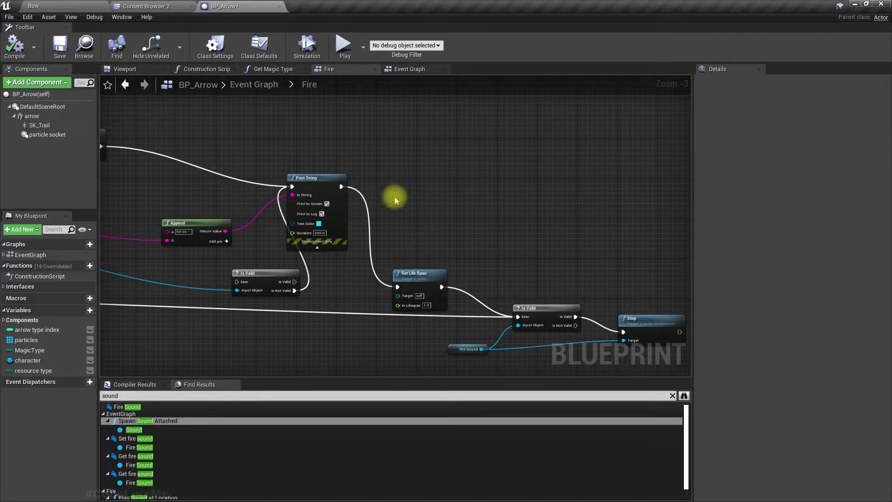
pyautogui.click(64, 5)
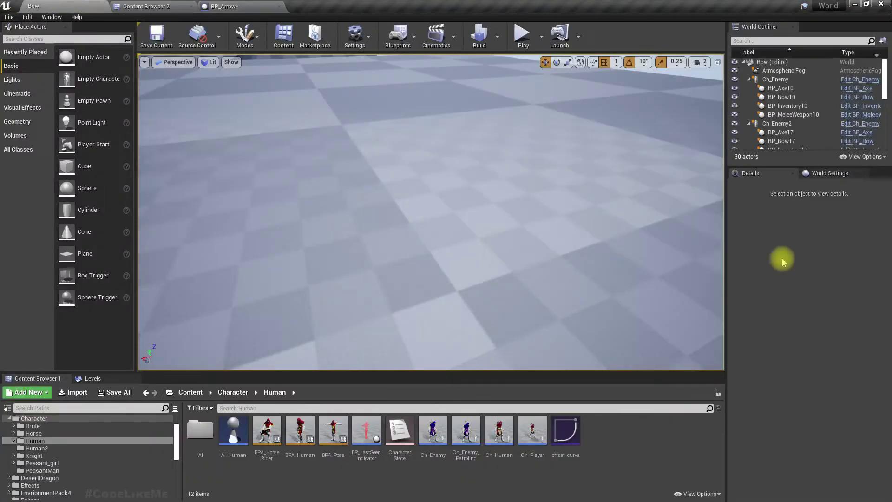
pyautogui.doubleClick(499, 434)
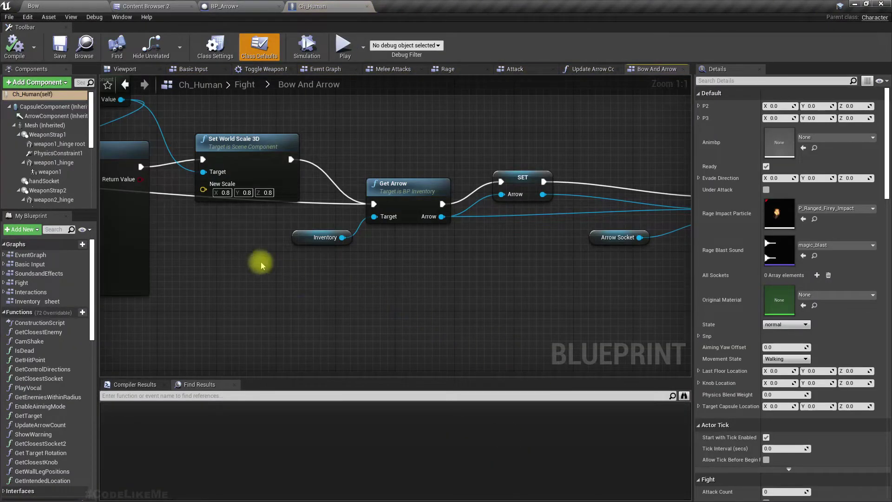
# Step: Find the Hand Socket attach nodes and reposition the Arrow getter and Set Life Span nodes
pyautogui.moveTo(456, 274)
pyautogui.mouseDown(button='right')
pyautogui.moveTo(253, 247)
pyautogui.moveTo(130, 264)
pyautogui.mouseUp(button='right')
pyautogui.moveTo(176, 295); pyautogui.dragTo(414, 258, button='right')
pyautogui.scroll(-4, 241, 289)
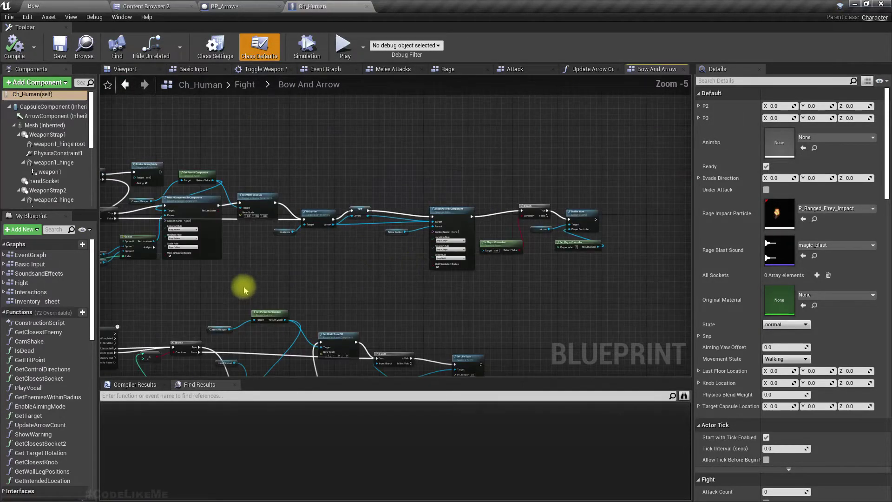
pyautogui.moveTo(241, 288); pyautogui.dragTo(372, 205, button='right')
pyautogui.scroll(4, 483, 217)
pyautogui.moveTo(483, 217)
pyautogui.mouseDown(button='right')
pyautogui.moveTo(553, 154)
pyautogui.moveTo(365, 255)
pyautogui.moveTo(414, 247)
pyautogui.moveTo(459, 289)
pyautogui.mouseUp(button='right')
pyautogui.scroll(-2, 364, 255)
pyautogui.scroll(1, 451, 247)
pyautogui.scroll(1, 458, 279)
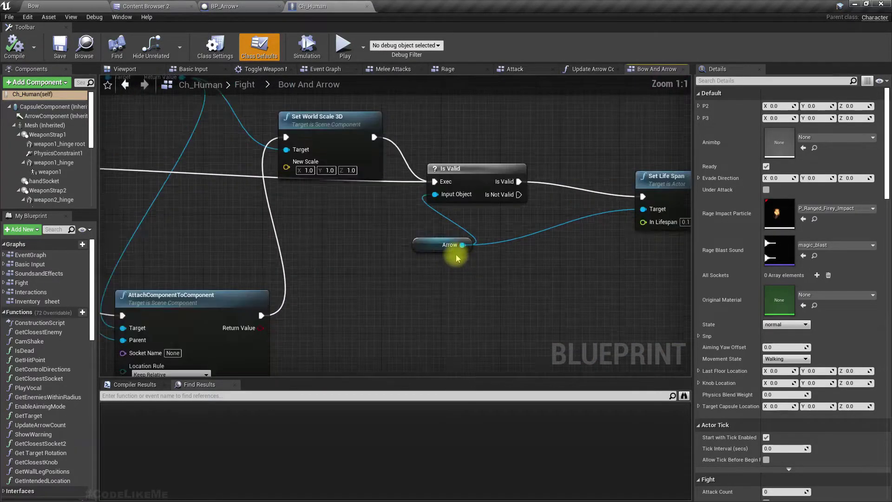
pyautogui.click(432, 248)
pyautogui.scroll(1, 302, 336)
pyautogui.moveTo(193, 290); pyautogui.dragTo(186, 305)
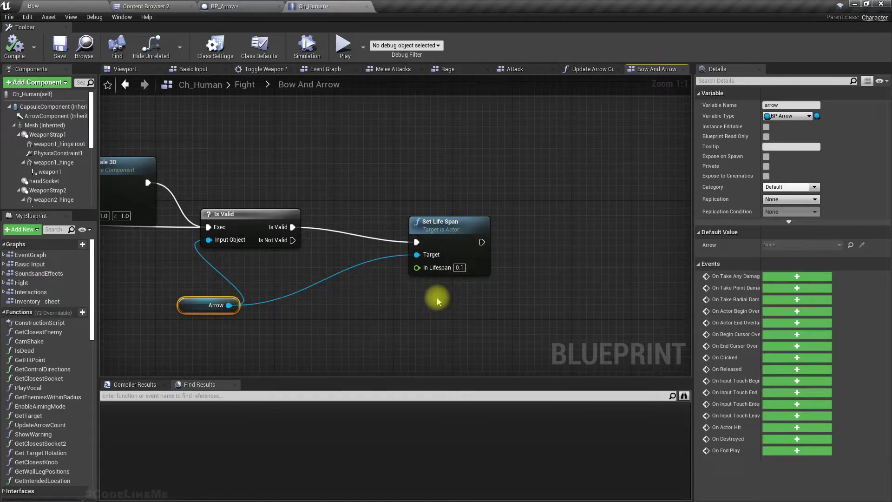
pyautogui.moveTo(442, 234); pyautogui.dragTo(388, 218)
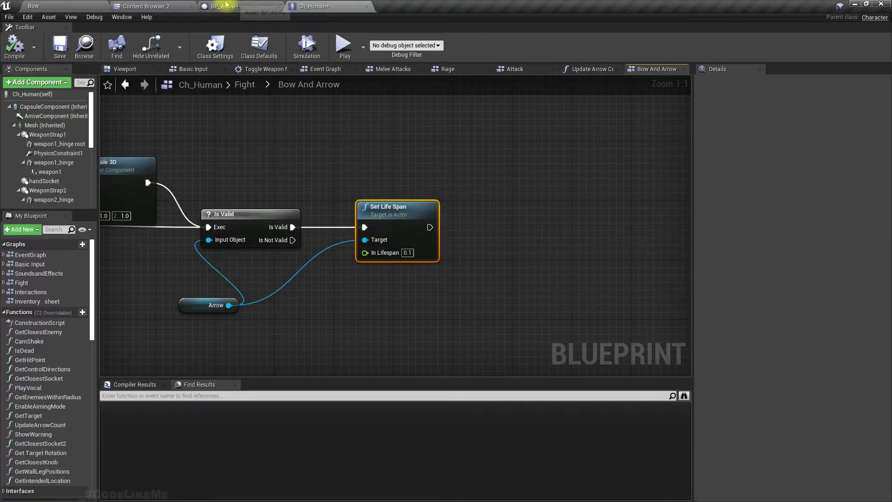
# Step: In BP_Arrow, find all references to the Fire Sound variable
pyautogui.click(223, 6)
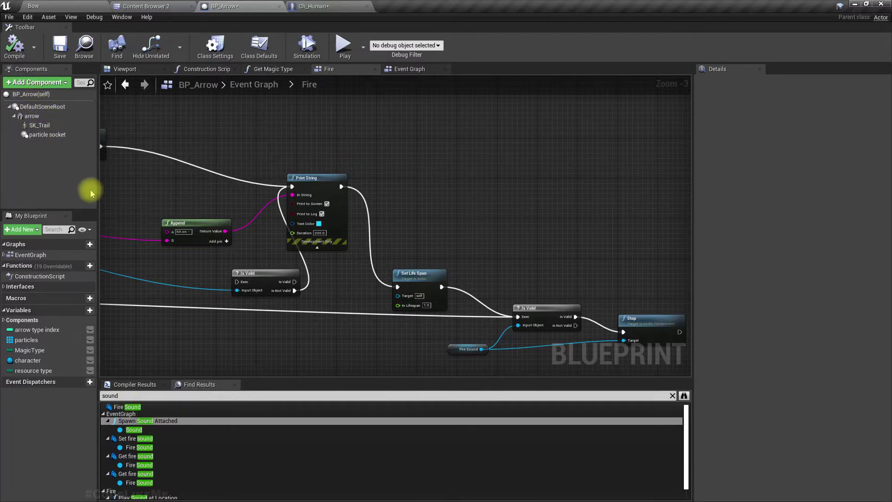
pyautogui.scroll(-2, 509, 183)
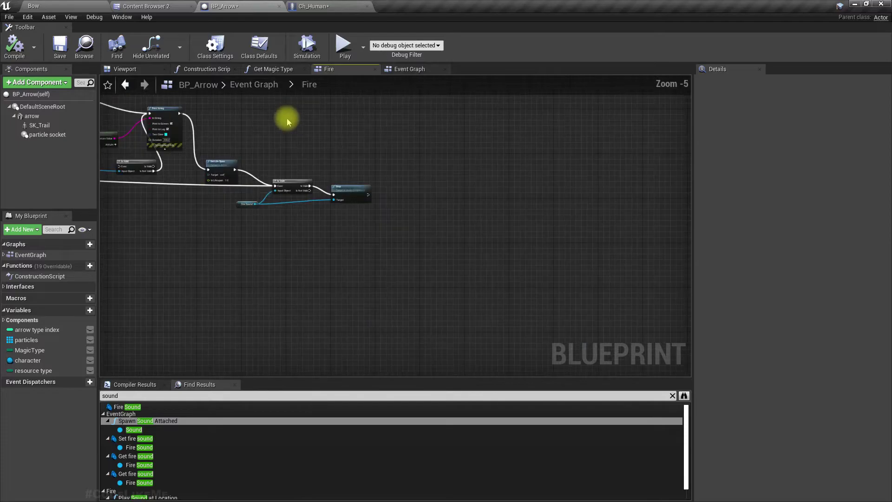
pyautogui.scroll(3, 236, 207)
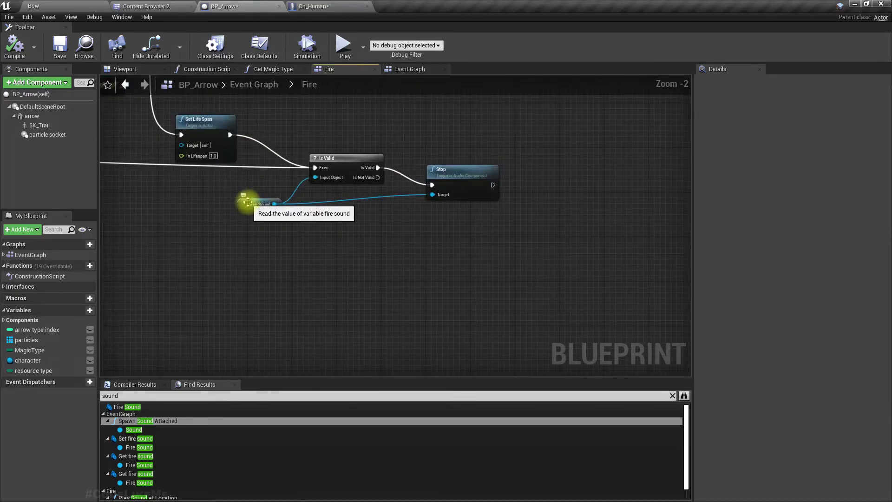
pyautogui.rightClick(247, 203)
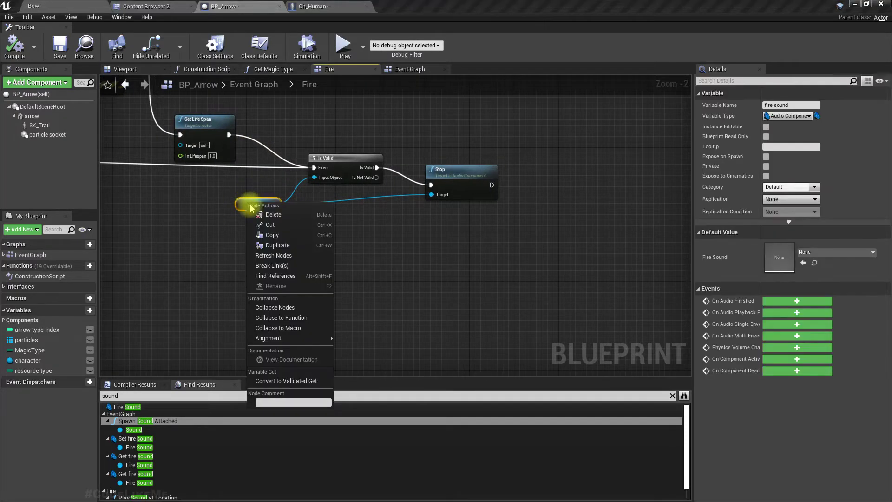
pyautogui.click(277, 277)
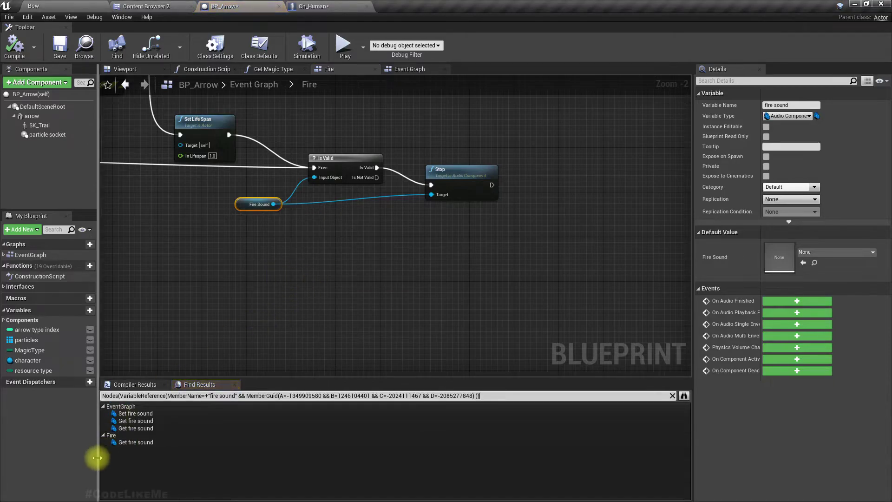
# Step: Browse the fire sound results and jump to the SET Fire Sound node in the Event Graph
pyautogui.click(132, 413)
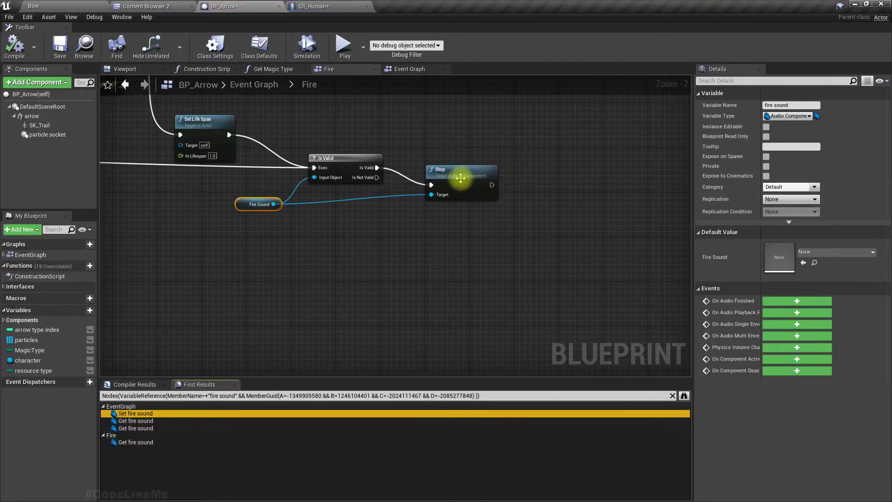
pyautogui.moveTo(312, 231); pyautogui.dragTo(394, 271, button='right')
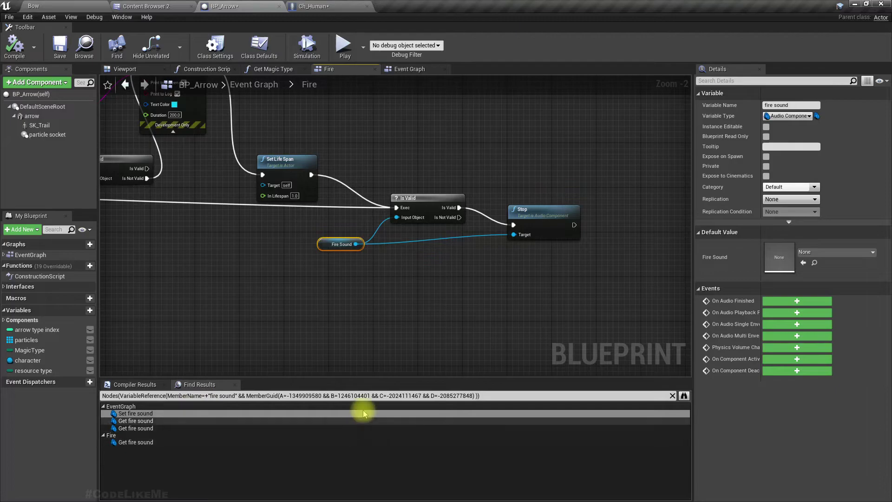
pyautogui.click(160, 442)
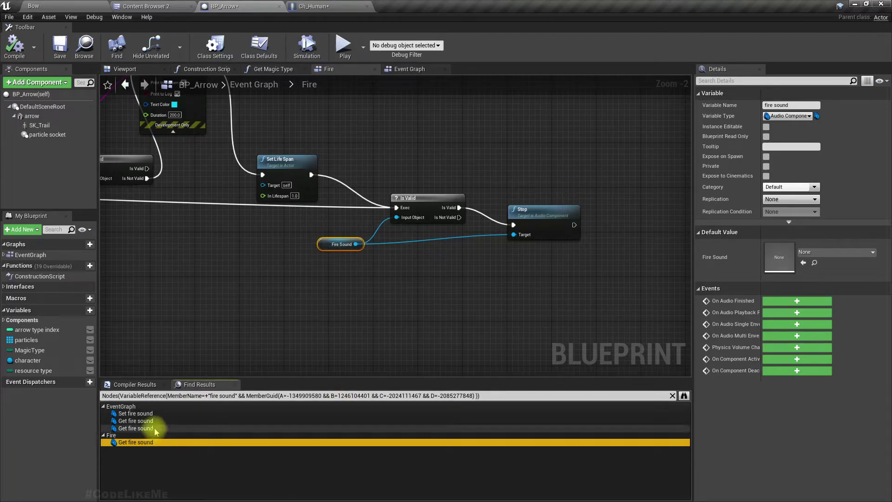
pyautogui.rightClick(146, 413)
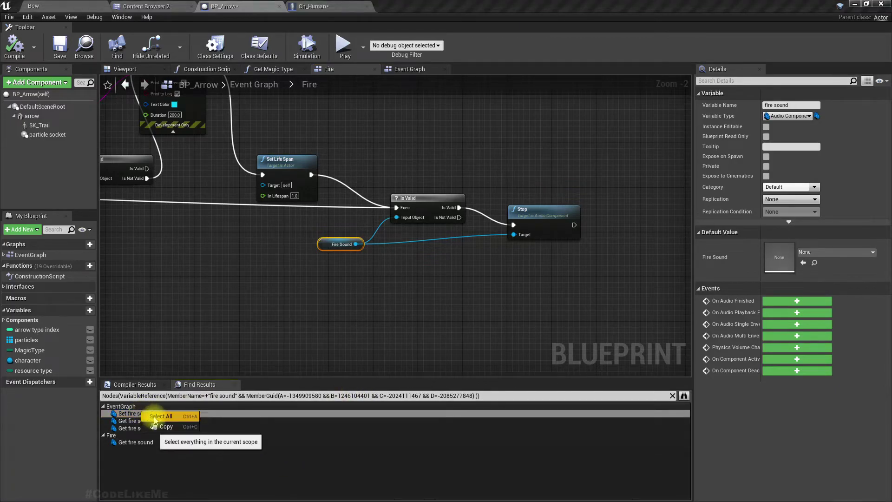
pyautogui.click(177, 415)
pyautogui.click(183, 312)
pyautogui.moveTo(183, 313); pyautogui.dragTo(288, 352, button='right')
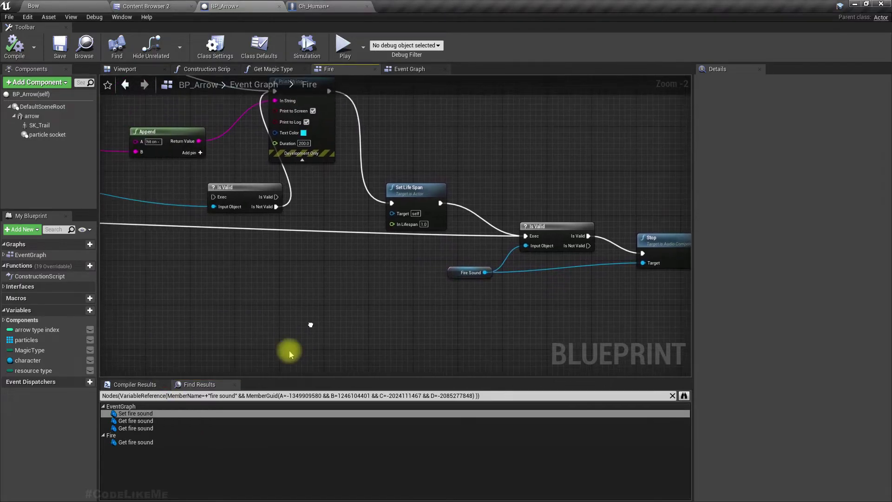
pyautogui.doubleClick(139, 414)
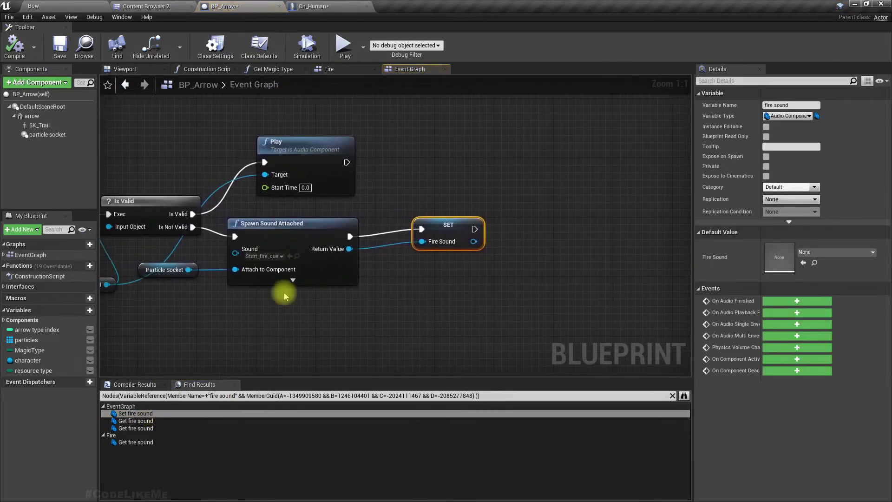
# Step: Add Start_fire_cue as an audio component of BP_Arrow named 'arrow fire sound'
pyautogui.click(297, 257)
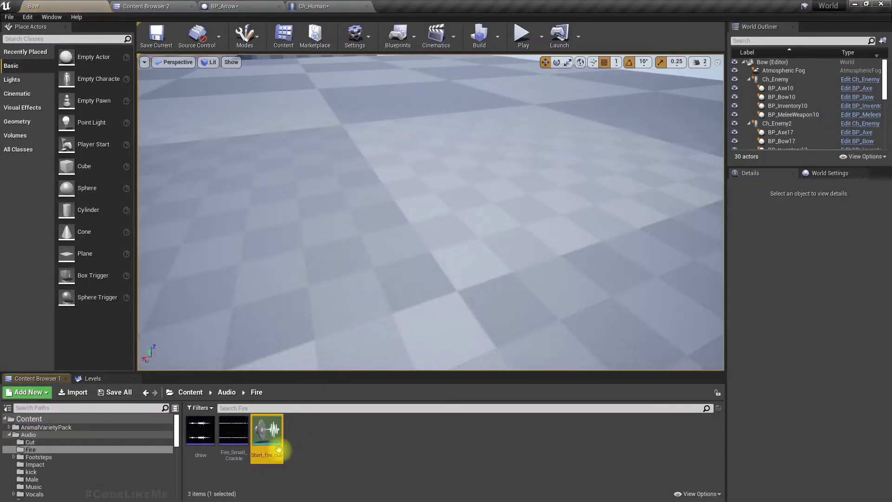
pyautogui.moveTo(278, 448)
pyautogui.mouseDown()
pyautogui.moveTo(352, 449)
pyautogui.moveTo(27, 92)
pyautogui.mouseUp()
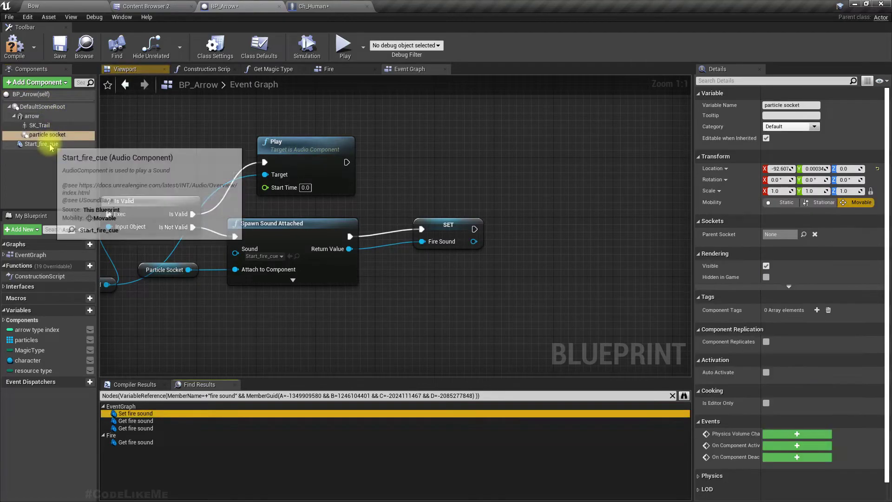
pyautogui.click(42, 144)
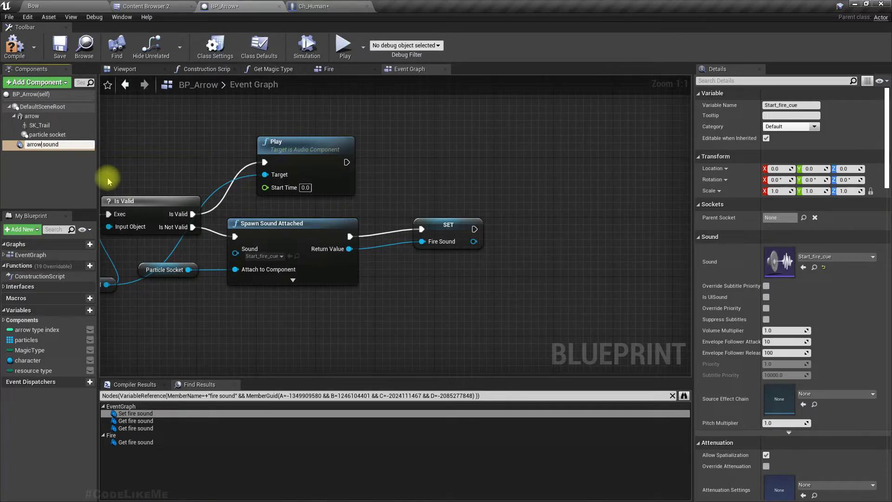
pyautogui.write('fire')
pyautogui.press('Return')
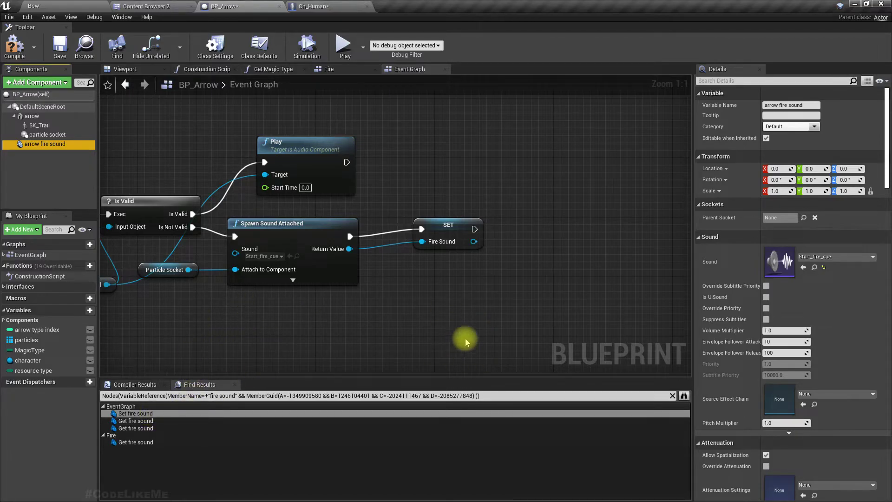
# Step: Delete the Spawn Sound Attached, SET Fire Sound and Particle Socket nodes
pyautogui.moveTo(469, 327); pyautogui.dragTo(189, 245)
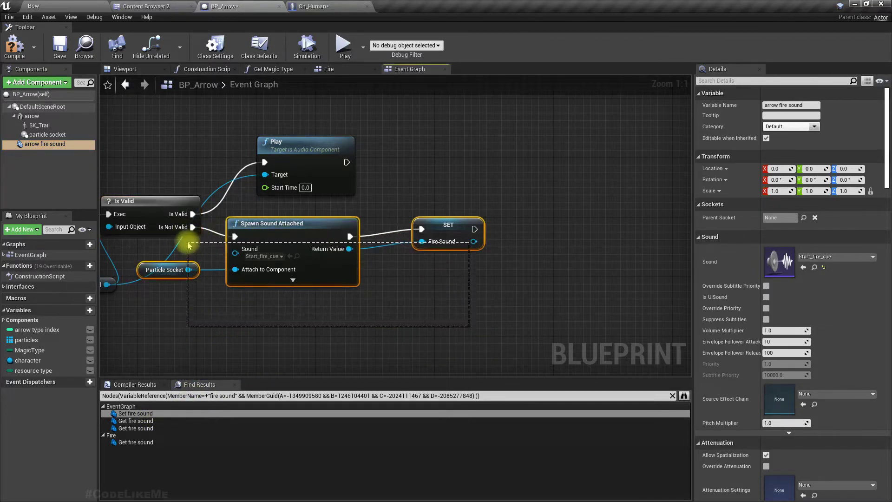
pyautogui.moveTo(293, 228); pyautogui.dragTo(367, 227)
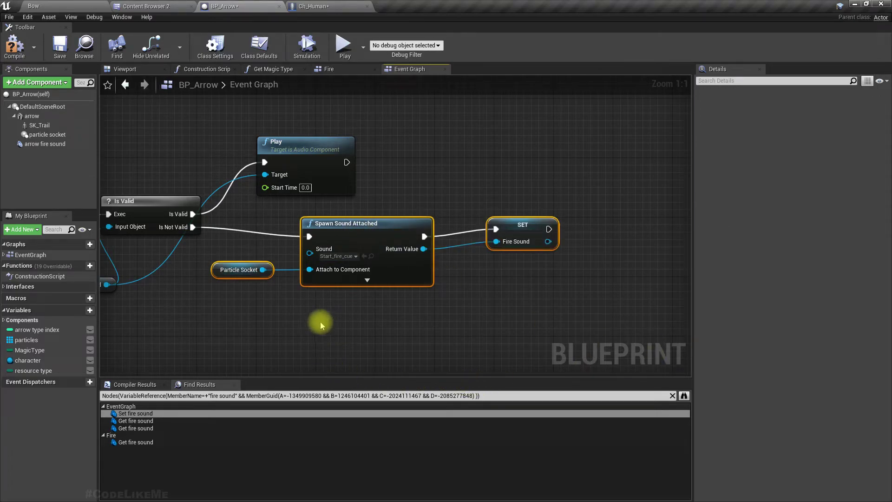
pyautogui.click(458, 329)
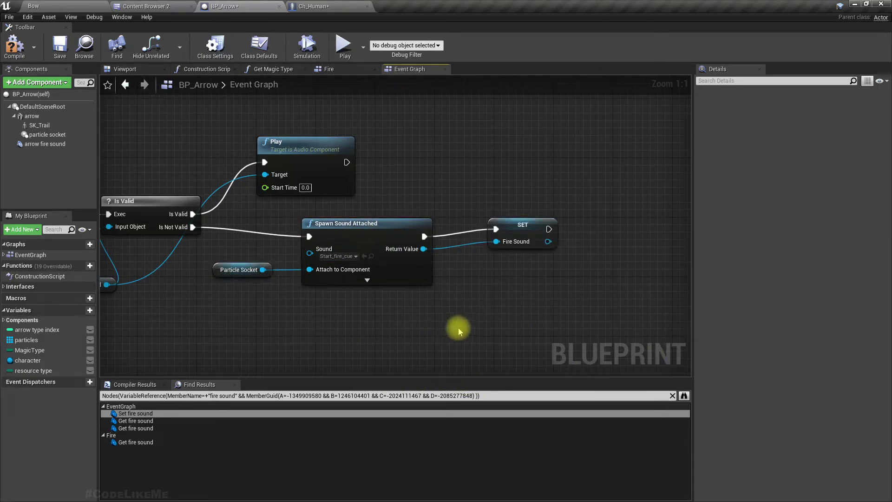
pyautogui.rightClick(530, 230)
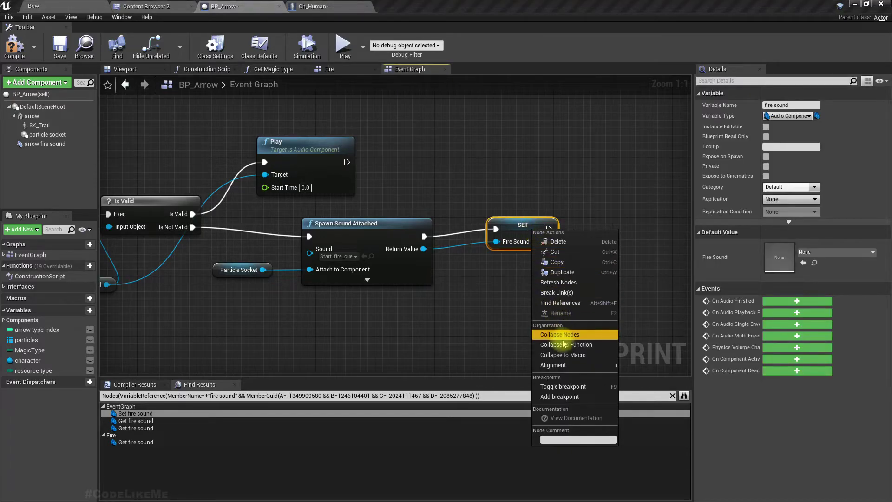
pyautogui.moveTo(297, 228); pyautogui.dragTo(318, 239, button='right')
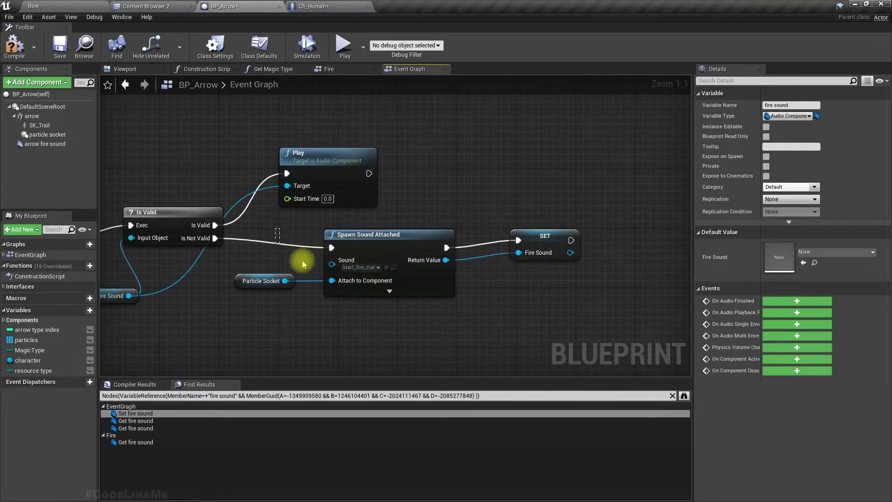
pyautogui.moveTo(260, 253); pyautogui.dragTo(551, 313)
pyautogui.press('Delete')
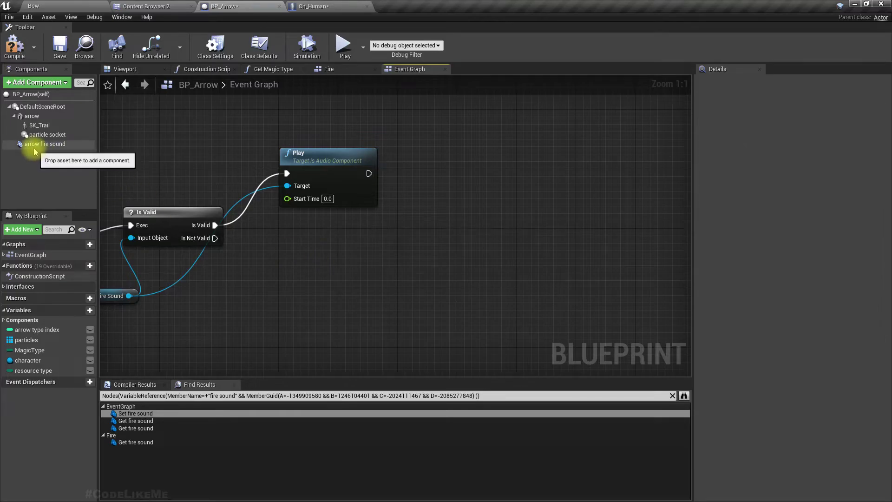
# Step: Place an Arrow Fire Sound reference and delete the old Is Valid, Fire Sound and Play nodes
pyautogui.moveTo(44, 144)
pyautogui.mouseDown()
pyautogui.moveTo(253, 278)
pyautogui.moveTo(355, 289)
pyautogui.mouseUp()
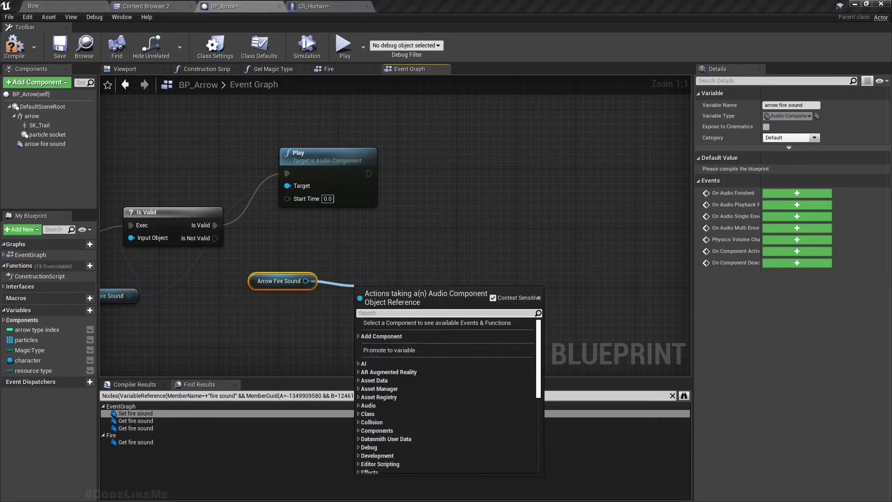
pyautogui.moveTo(228, 294); pyautogui.dragTo(334, 279, button='right')
pyautogui.moveTo(358, 262)
pyautogui.mouseDown()
pyautogui.moveTo(185, 318)
pyautogui.moveTo(310, 300)
pyautogui.mouseUp()
pyautogui.click(277, 191)
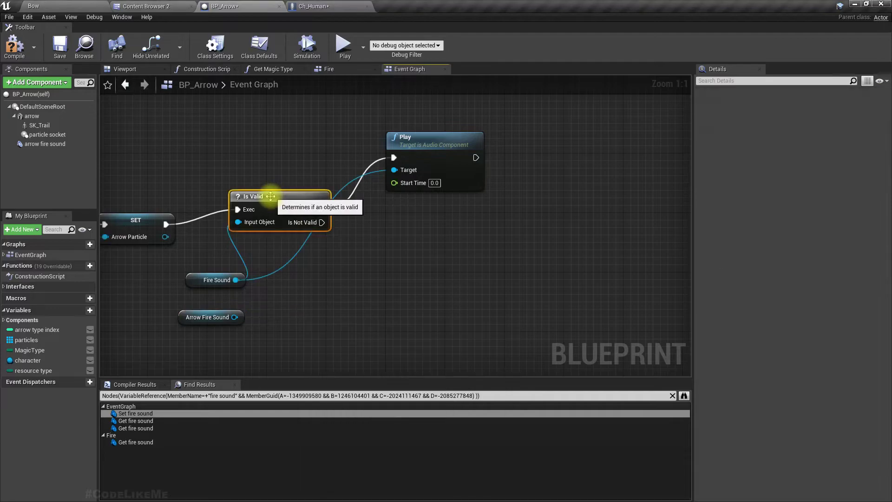
pyautogui.press('Delete')
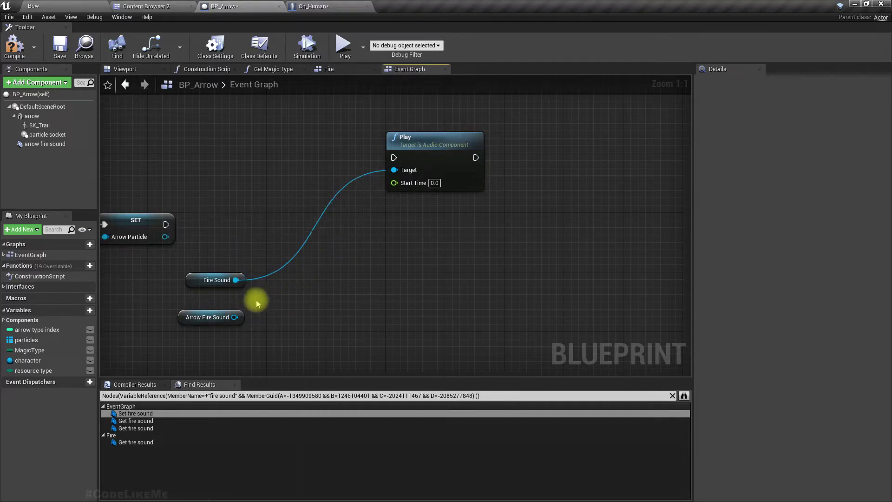
pyautogui.moveTo(235, 315); pyautogui.dragTo(379, 252)
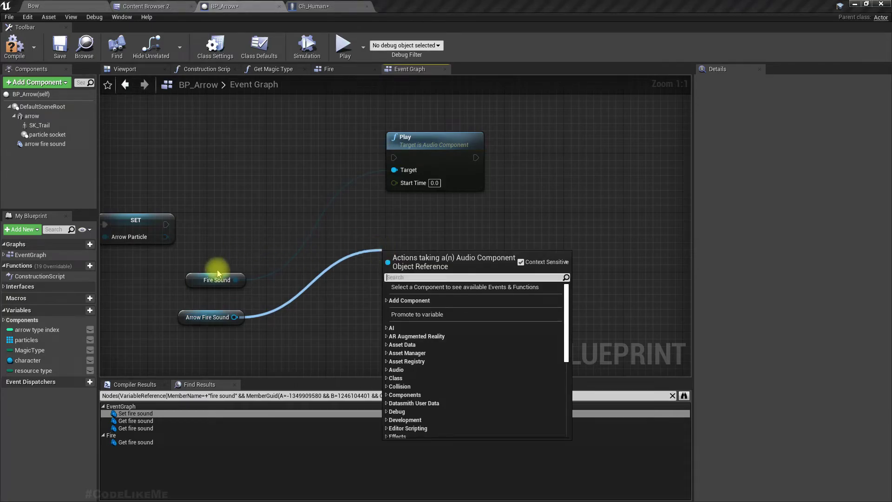
pyautogui.click(203, 279)
pyautogui.press('Delete')
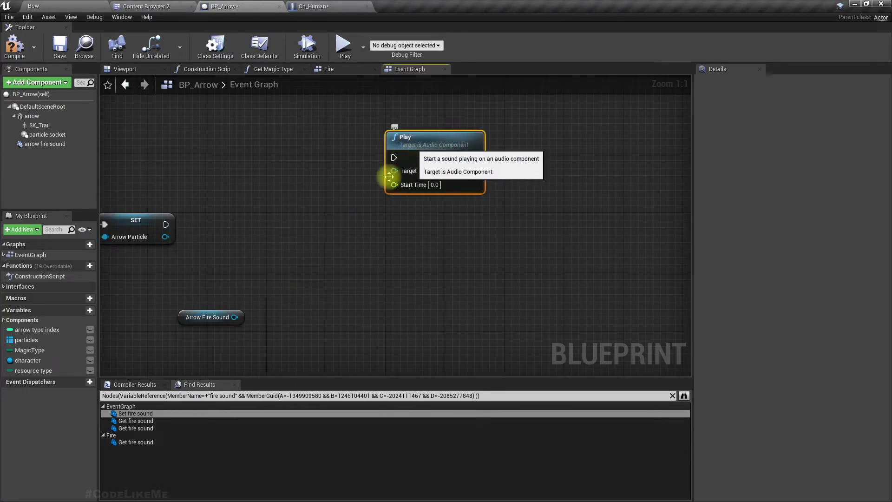
pyautogui.click(388, 173)
pyautogui.press('Delete')
# Step: Add a Play node driven by the Arrow Fire Sound reference
pyautogui.moveTo(234, 317); pyautogui.dragTo(274, 278)
pyautogui.write('p')
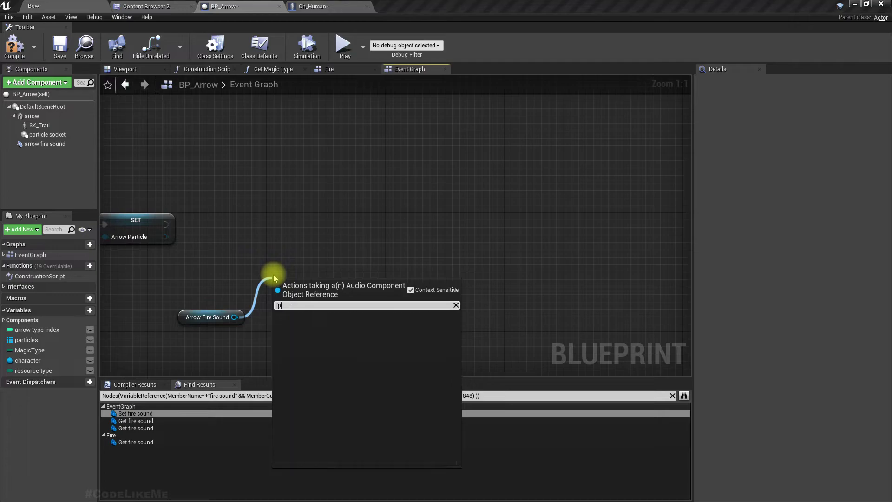
pyautogui.press('BackSpace')
pyautogui.write('play')
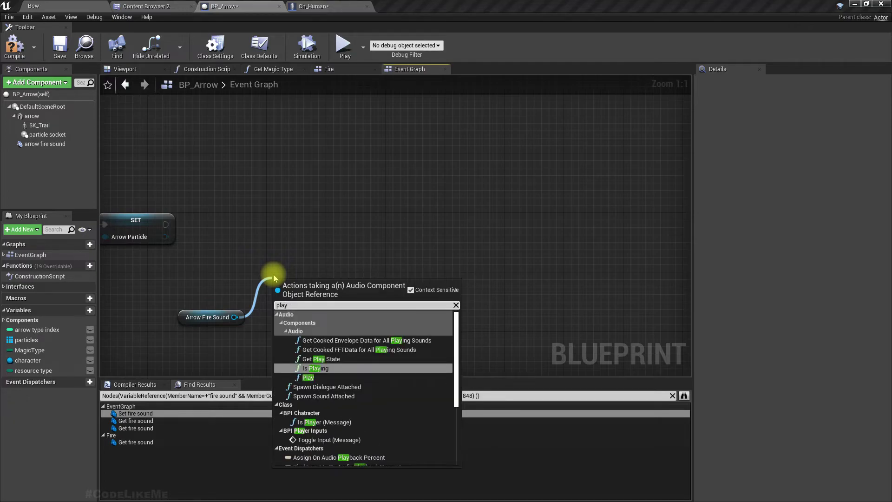
pyautogui.press('Down')
pyautogui.press('Return')
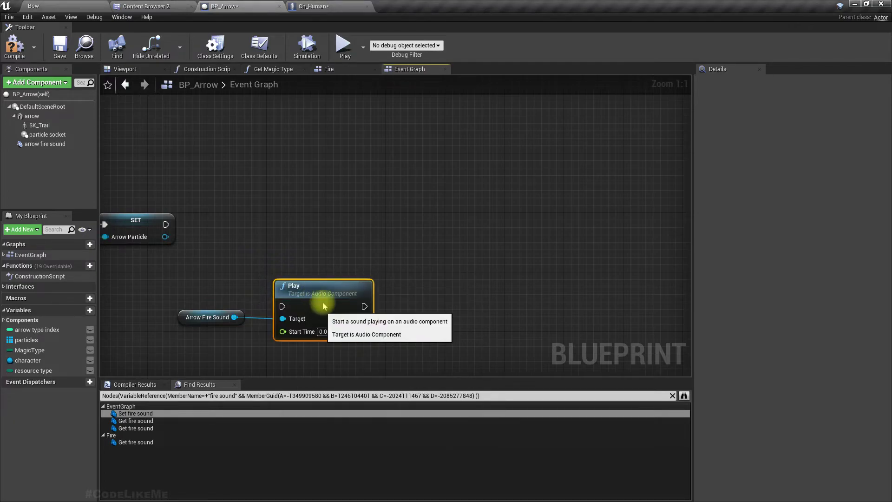
# Step: Run Play after SET Arrow Particle and untick Auto Activate on the arrow fire sound component
pyautogui.moveTo(321, 225); pyautogui.dragTo(167, 224)
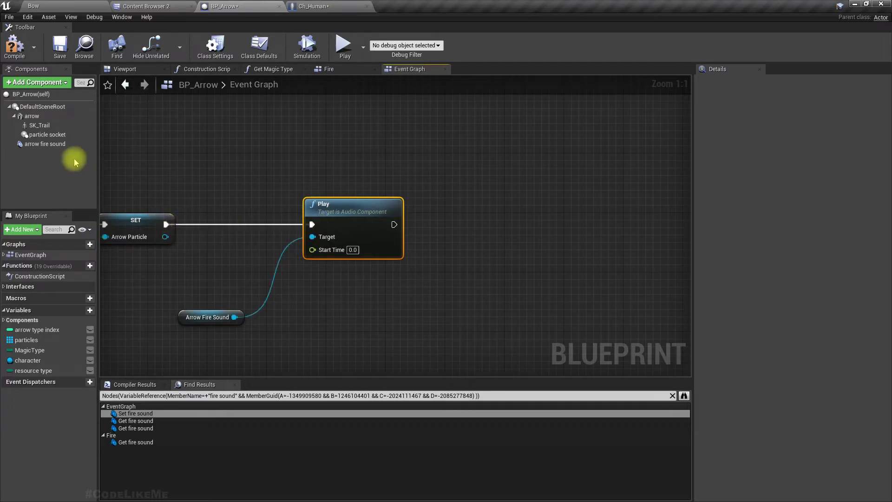
pyautogui.click(54, 145)
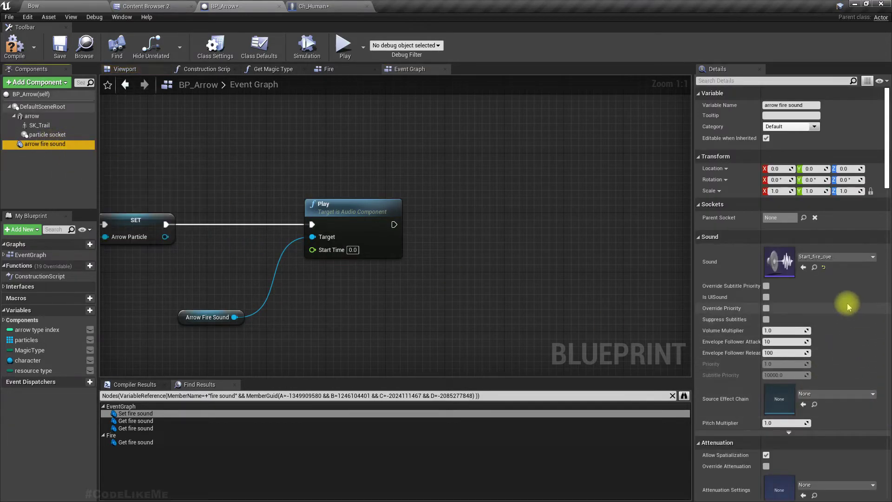
pyautogui.scroll(-3, 807, 341)
pyautogui.scroll(-2, 808, 320)
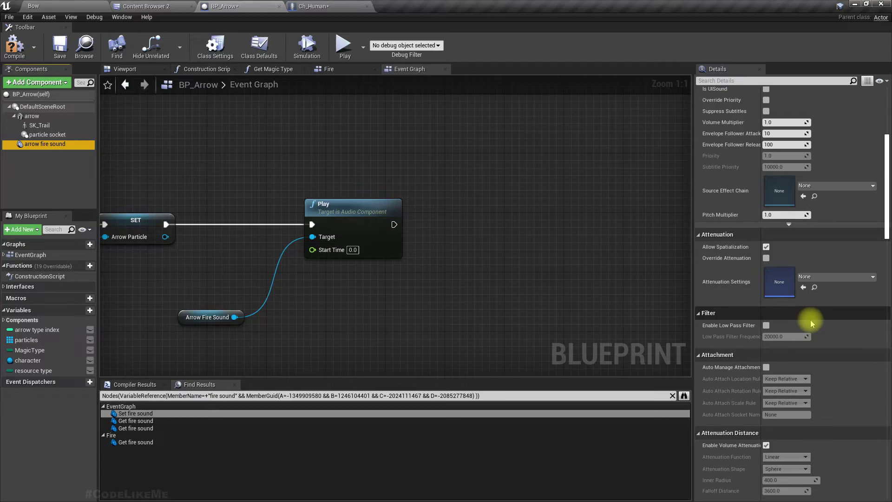
pyautogui.scroll(-3, 810, 323)
pyautogui.scroll(-3, 810, 324)
pyautogui.scroll(-3, 811, 325)
pyautogui.scroll(-2, 811, 327)
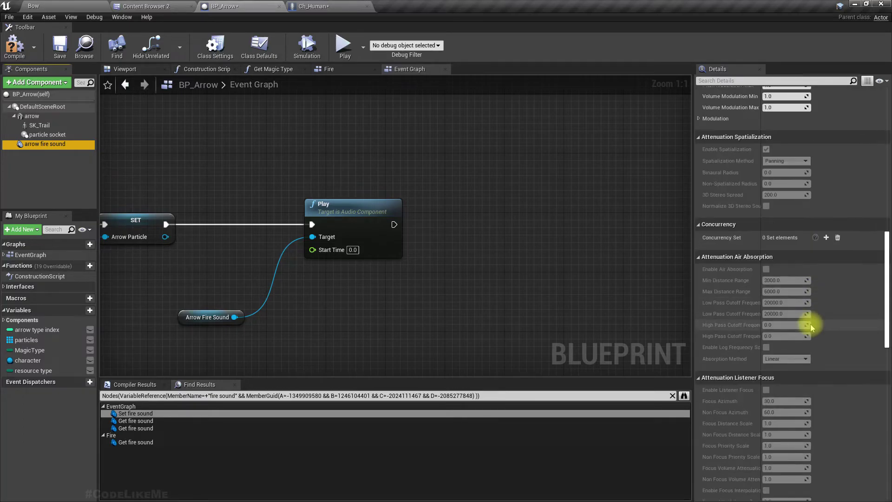
pyautogui.scroll(-3, 810, 327)
pyautogui.scroll(-3, 811, 328)
pyautogui.scroll(-3, 812, 330)
pyautogui.scroll(-3, 813, 332)
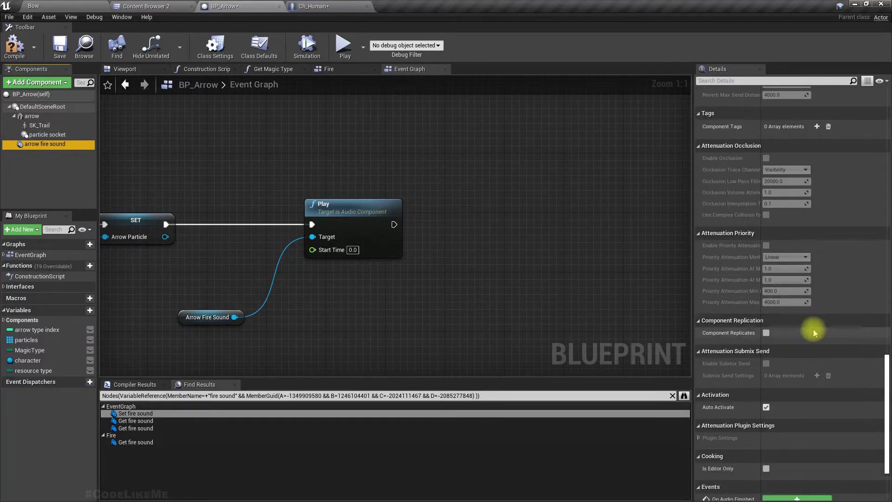
pyautogui.click(766, 392)
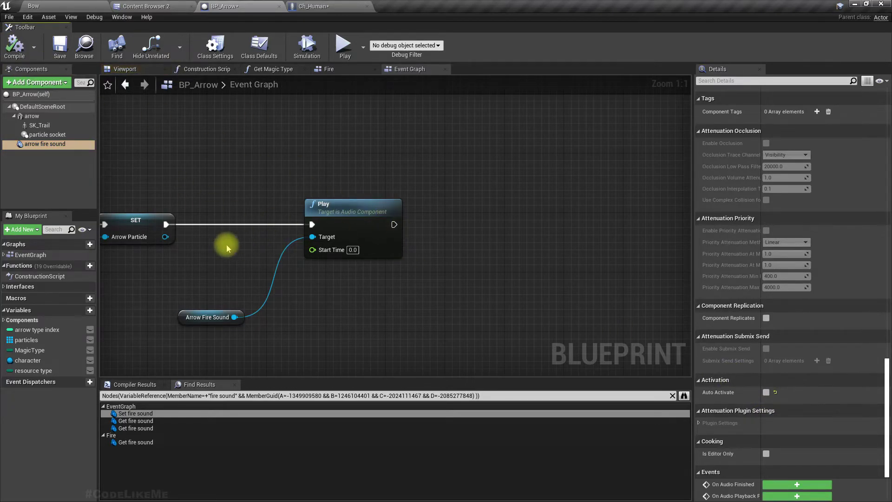
pyautogui.moveTo(229, 243); pyautogui.dragTo(283, 200, button='right')
pyautogui.click(134, 421)
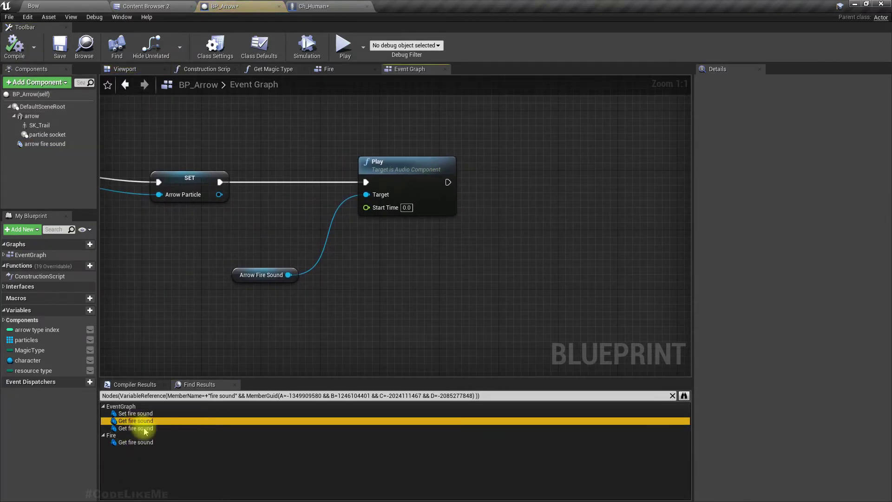
# Step: Jump to the third Get fire sound reference and delete that Fire Sound getter
pyautogui.click(143, 429)
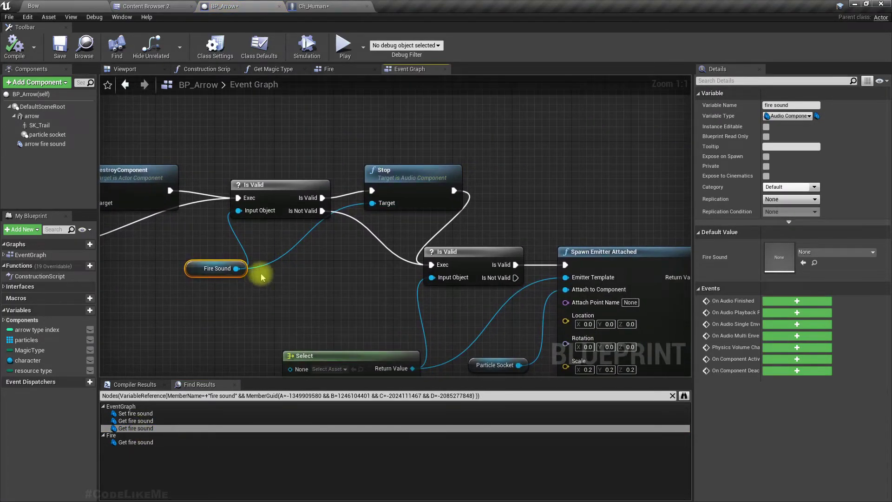
pyautogui.moveTo(261, 277); pyautogui.dragTo(281, 276, button='right')
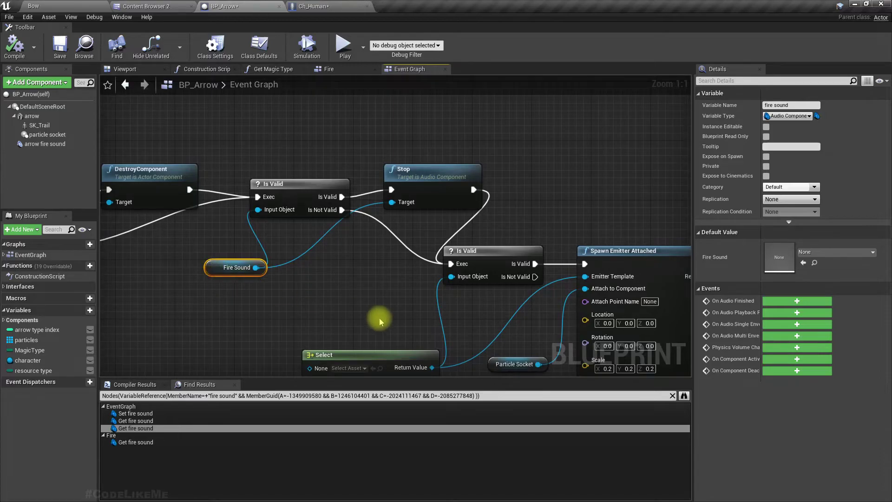
pyautogui.press('Delete')
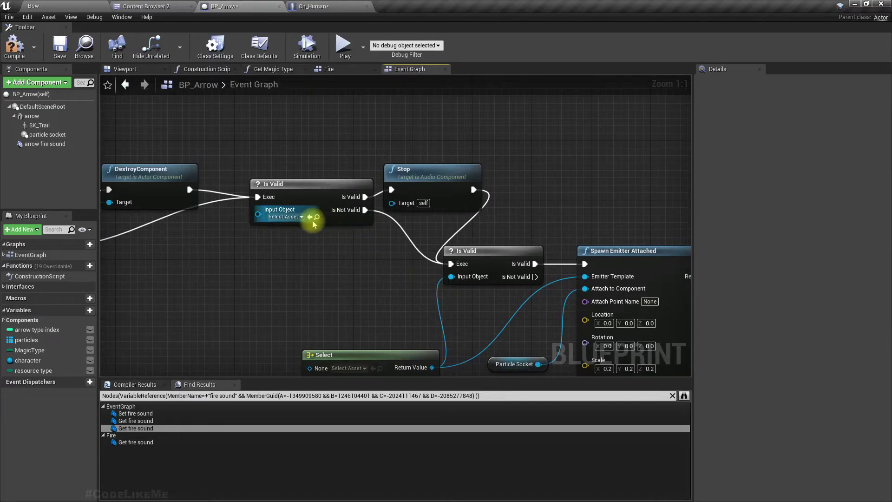
pyautogui.moveTo(264, 252); pyautogui.dragTo(297, 243, button='right')
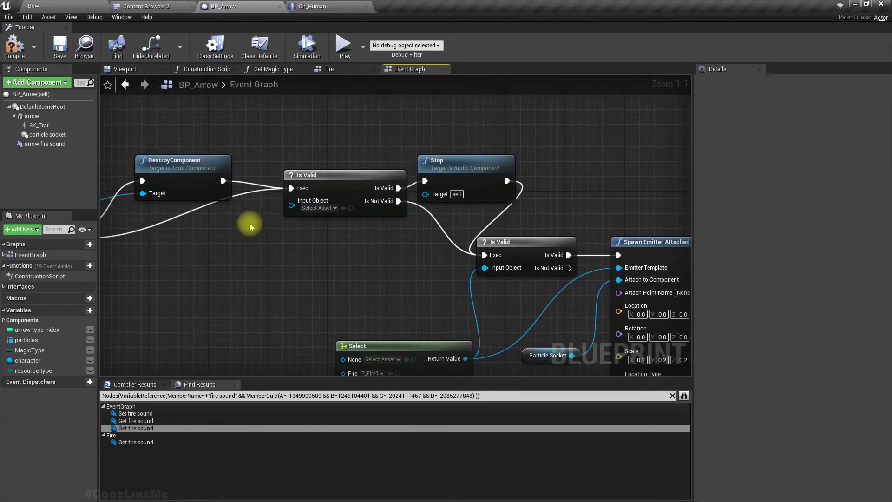
pyautogui.moveTo(241, 232); pyautogui.dragTo(310, 238, button='right')
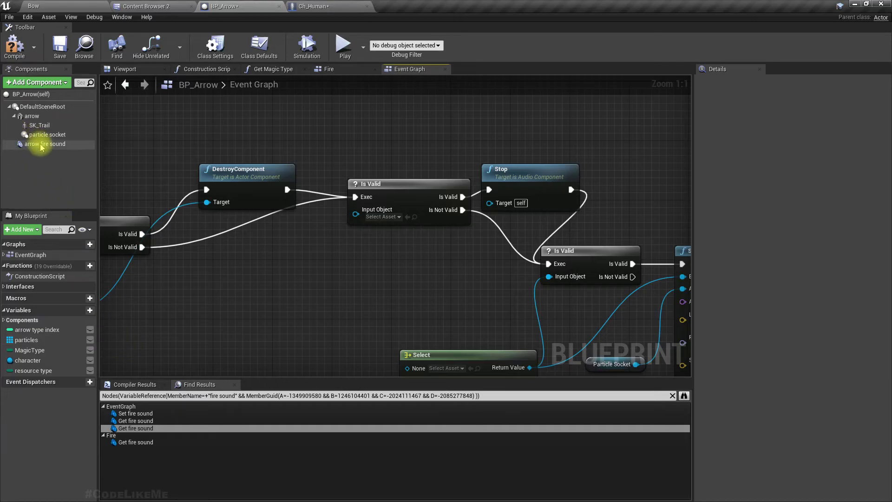
# Step: Add a Stop node for Arrow Fire Sound, run after DestroyComponent and the Is Not Valid branch
pyautogui.moveTo(45, 144); pyautogui.dragTo(342, 137)
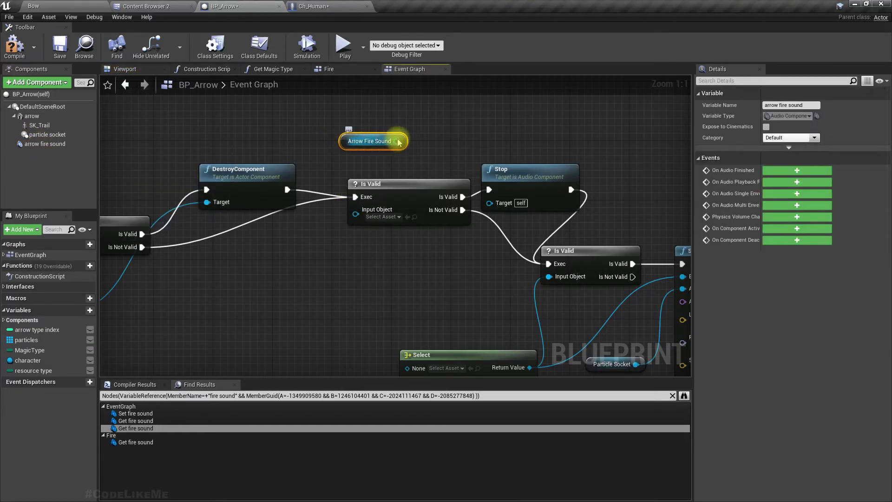
pyautogui.moveTo(399, 141); pyautogui.dragTo(433, 129)
pyautogui.write('stop')
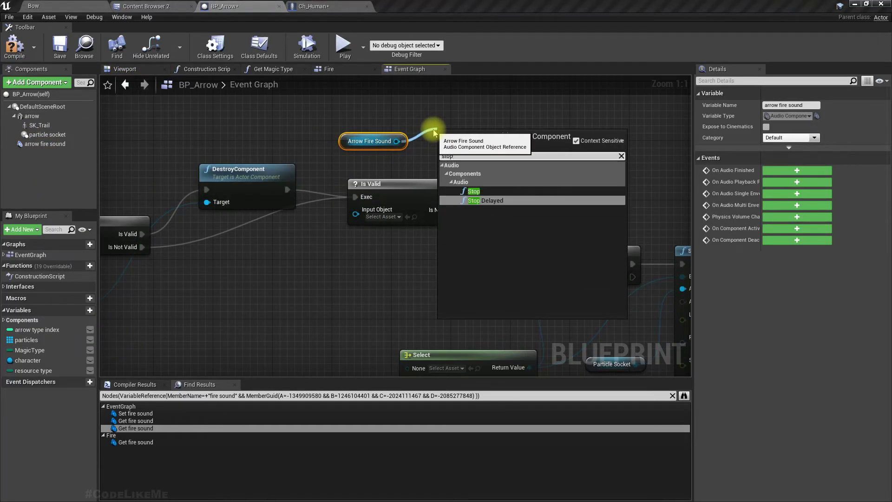
pyautogui.press('Up')
pyautogui.press('Return')
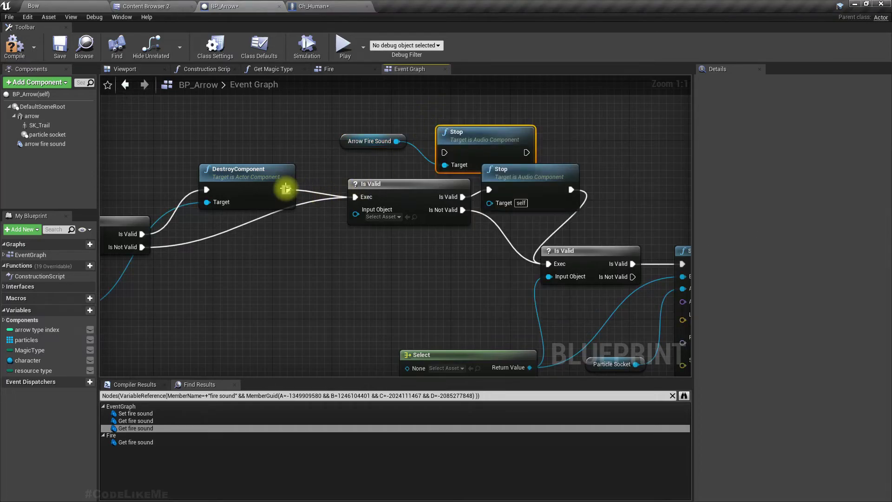
pyautogui.moveTo(286, 188); pyautogui.dragTo(444, 152)
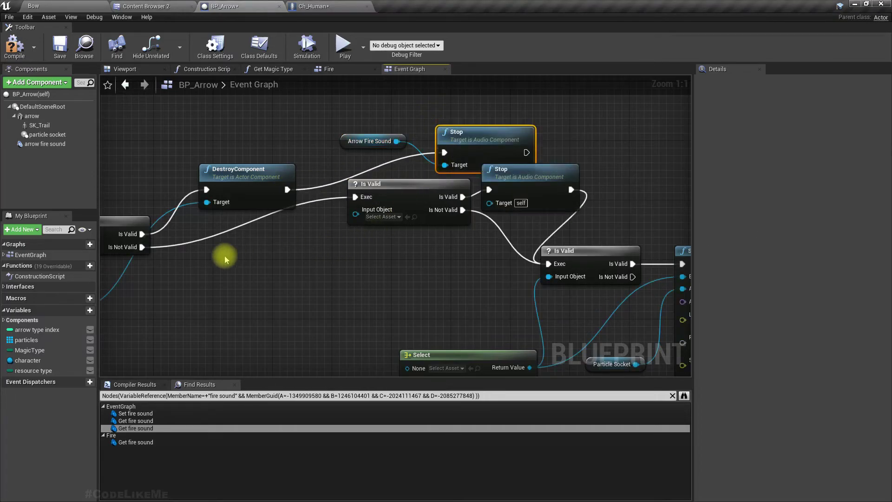
pyautogui.moveTo(149, 249); pyautogui.dragTo(445, 153)
pyautogui.moveTo(557, 166); pyautogui.dragTo(491, 158, button='right')
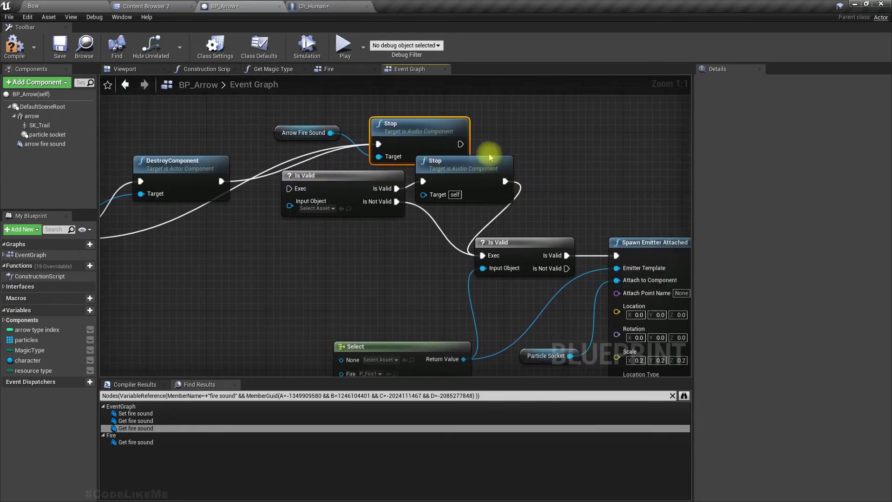
pyautogui.moveTo(458, 146); pyautogui.dragTo(482, 256)
# Step: Delete the old Stop, Is Valid and Fire Sound nodes in both the Event Graph and Fire graph
pyautogui.click(442, 173)
pyautogui.press('Delete')
pyautogui.click(358, 185)
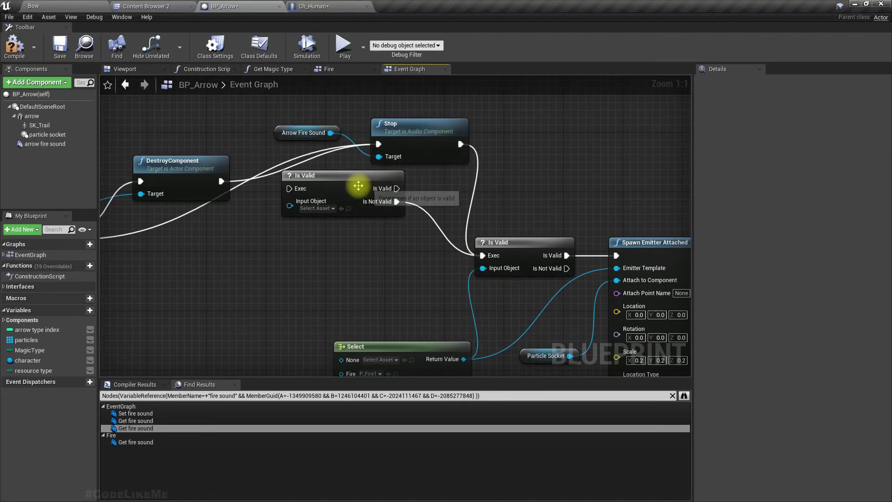
pyautogui.press('Delete')
pyautogui.click(135, 442)
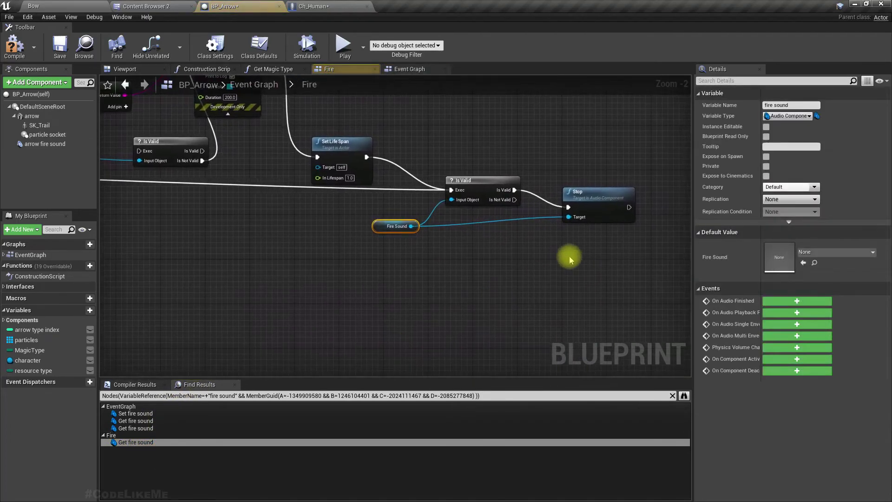
pyautogui.moveTo(246, 187)
pyautogui.mouseDown()
pyautogui.moveTo(359, 271)
pyautogui.moveTo(534, 308)
pyautogui.mouseUp()
pyautogui.press('Delete')
pyautogui.click(28, 6)
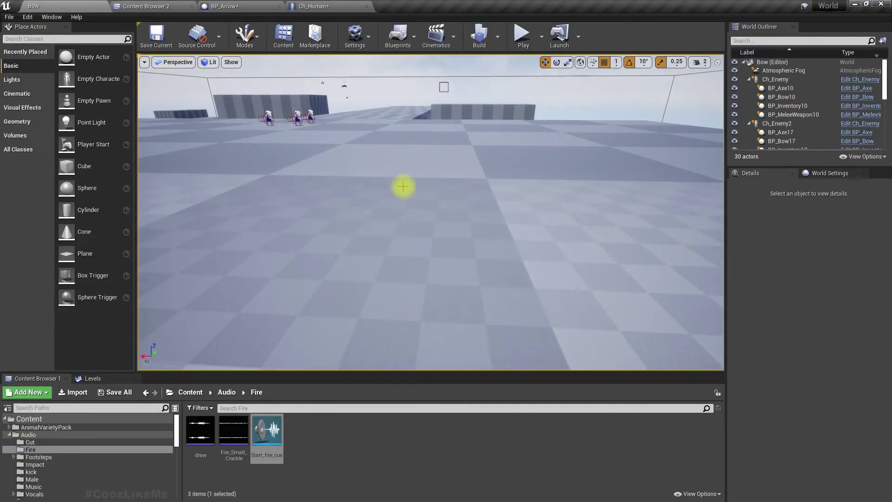
pyautogui.press('F11')
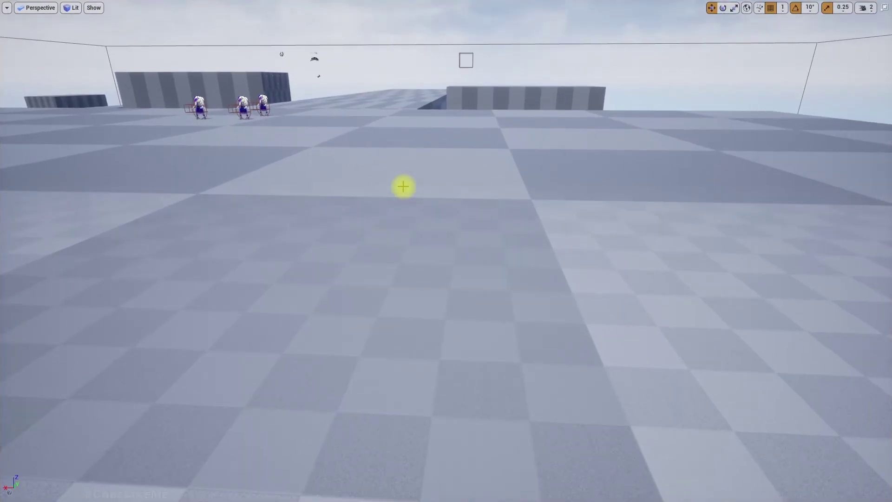
pyautogui.hotkey('alt', 'p')
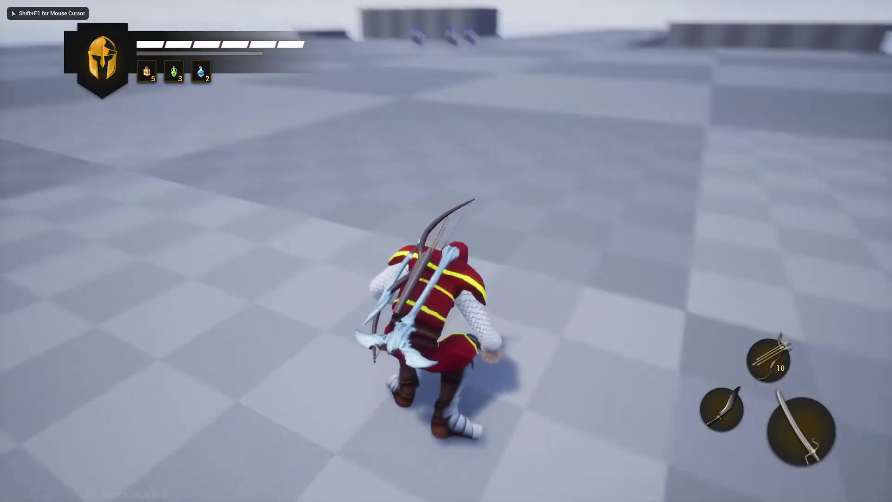
pyautogui.press('c')
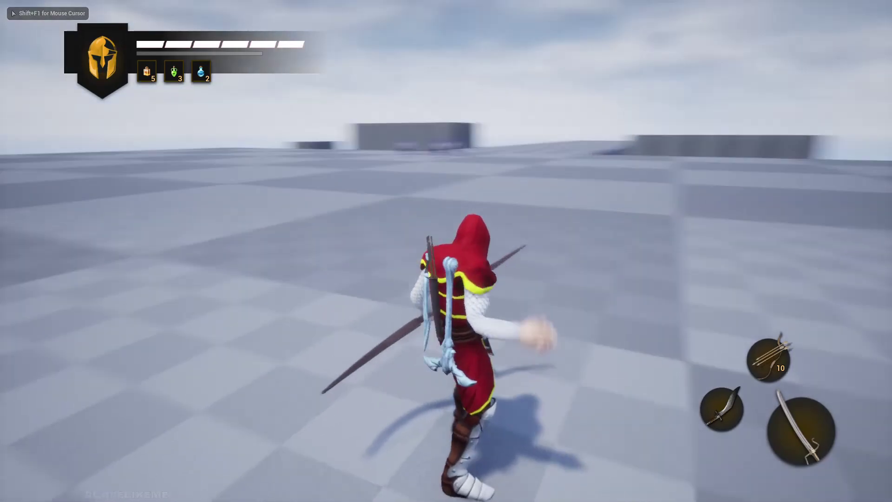
pyautogui.press('1')
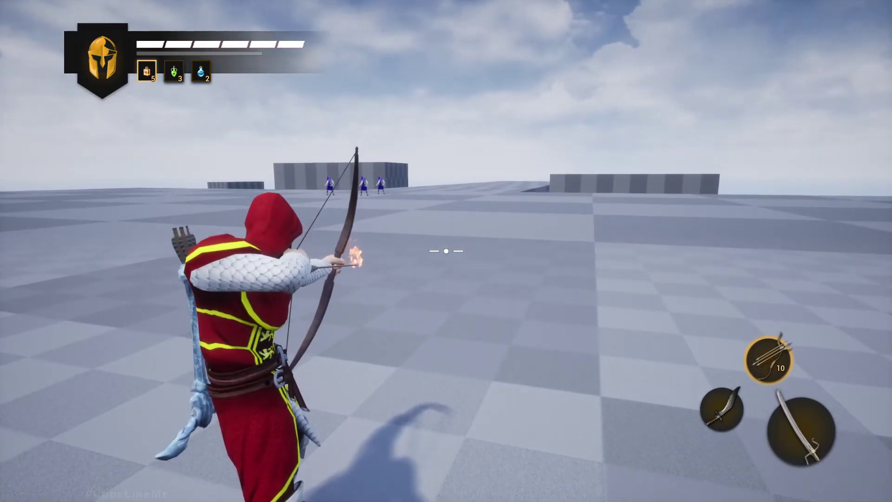
pyautogui.press('1')
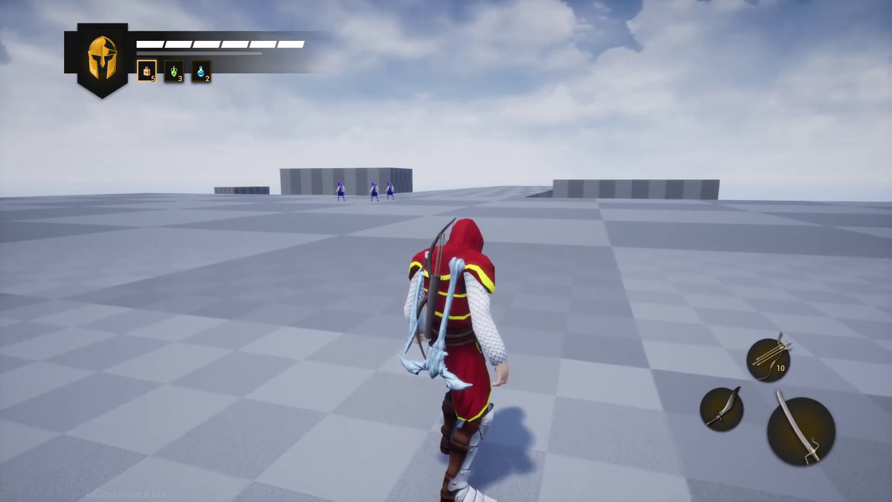
pyautogui.press('1')
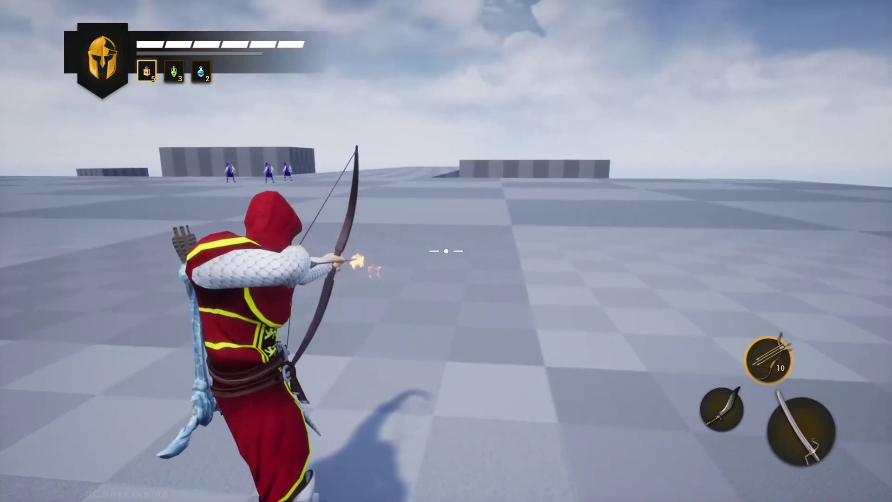
pyautogui.click(446, 251)
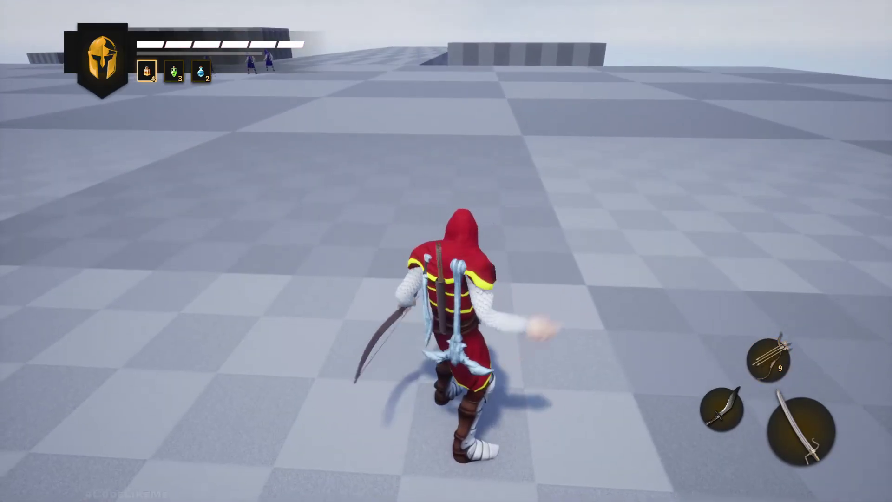
pyautogui.rightClick(446, 251)
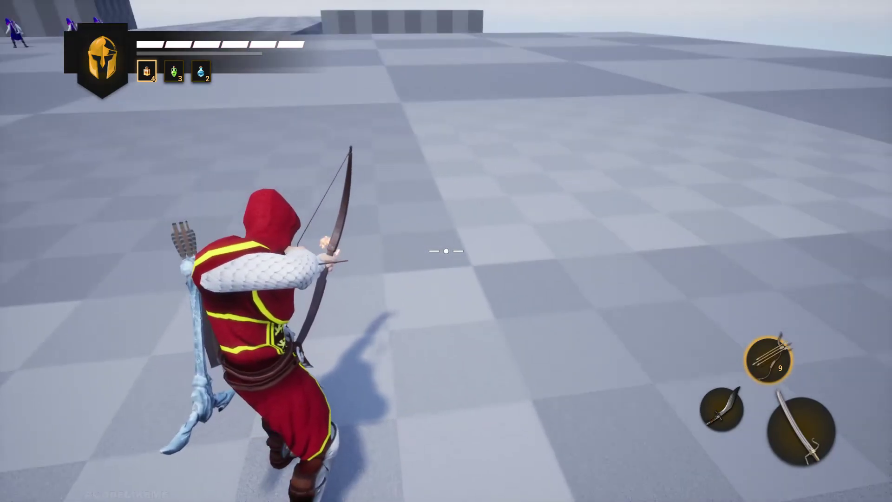
pyautogui.press('Right')
pyautogui.press('q')
pyautogui.click(446, 251)
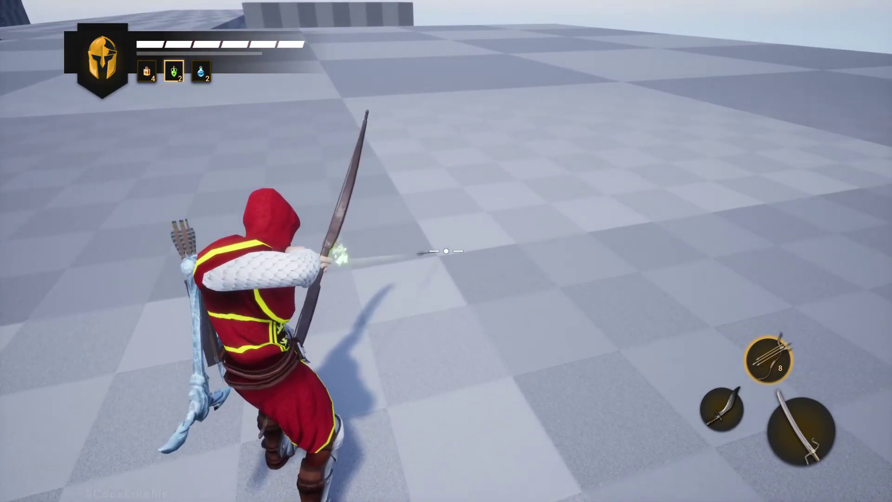
pyautogui.rightClick(446, 251)
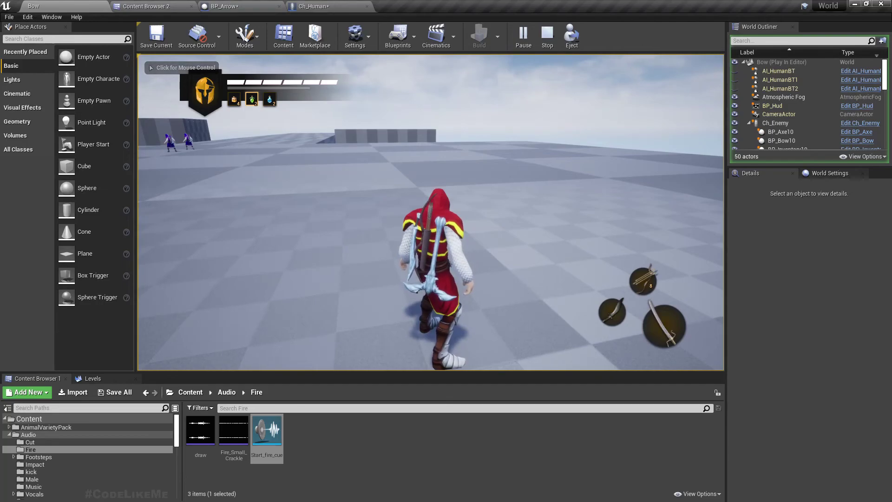
pyautogui.press('Escape')
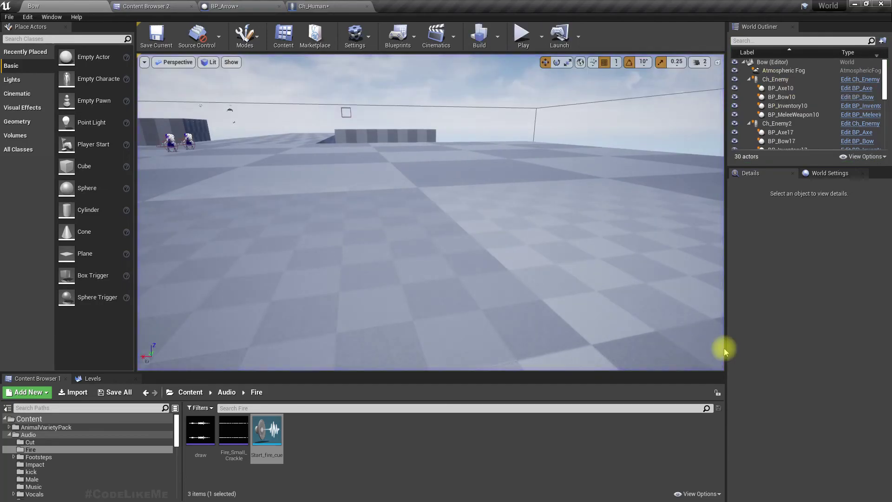
# Step: Save all assets, then scroll through the CodeLikeMe Patreon page's tutorial posts
pyautogui.hotkey('ctrl', 'shift', 's')
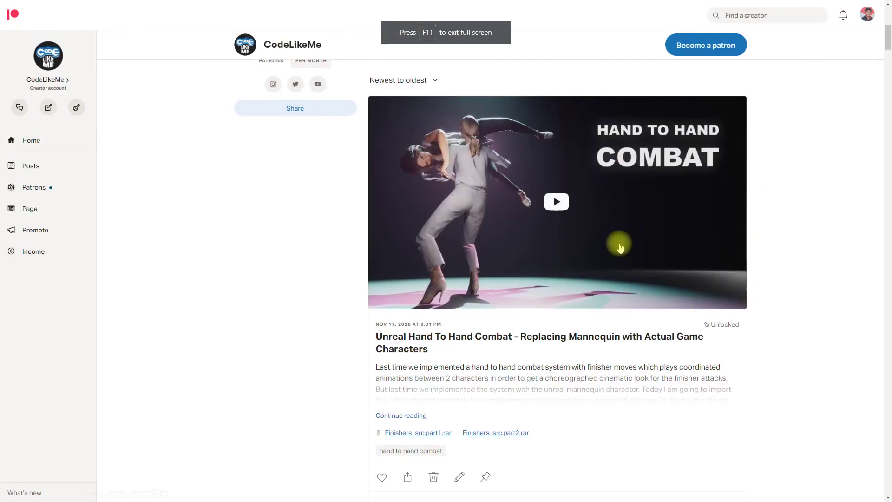
pyautogui.scroll(-1, 562, 224)
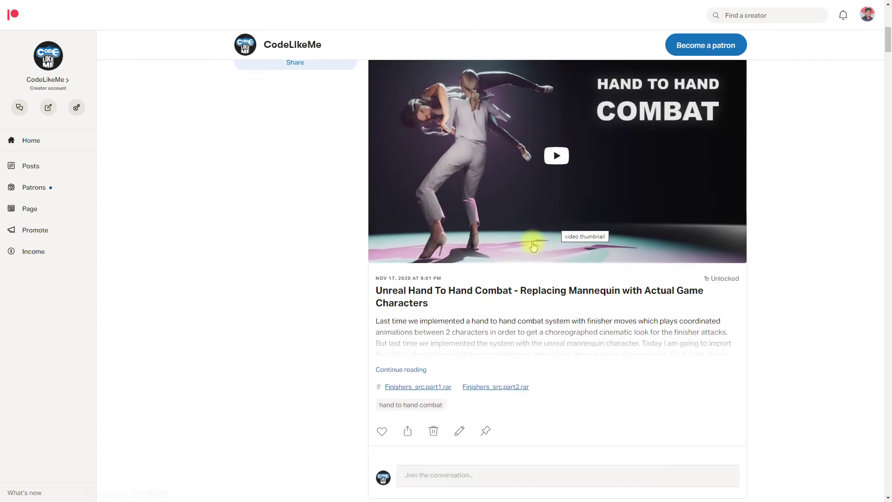
pyautogui.scroll(-1, 534, 260)
pyautogui.scroll(-4, 532, 302)
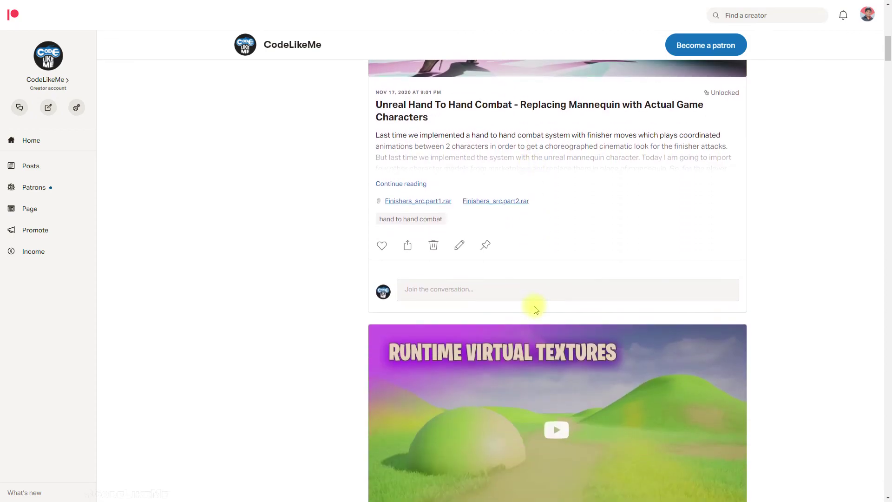
pyautogui.scroll(-3, 534, 307)
pyautogui.scroll(-2, 538, 313)
pyautogui.scroll(-3, 538, 312)
pyautogui.scroll(-7, 534, 308)
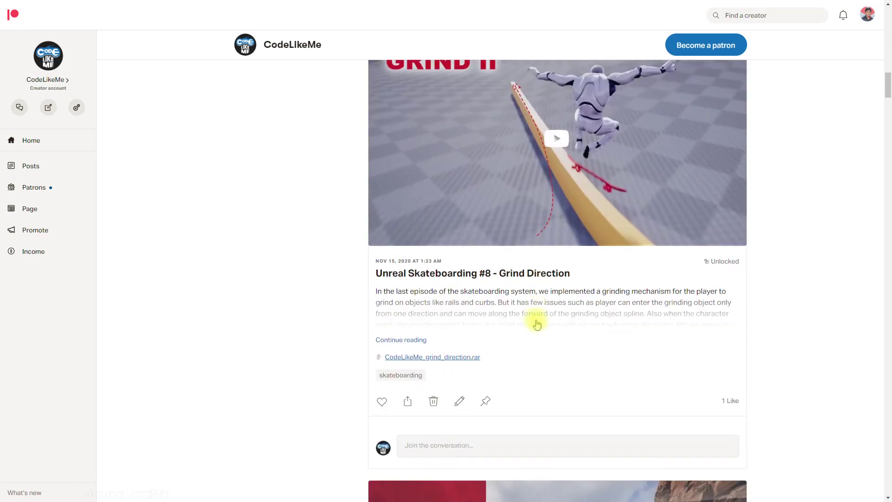
pyautogui.scroll(-5, 534, 321)
pyautogui.scroll(-9, 538, 328)
pyautogui.scroll(-4, 539, 331)
pyautogui.scroll(-10, 539, 334)
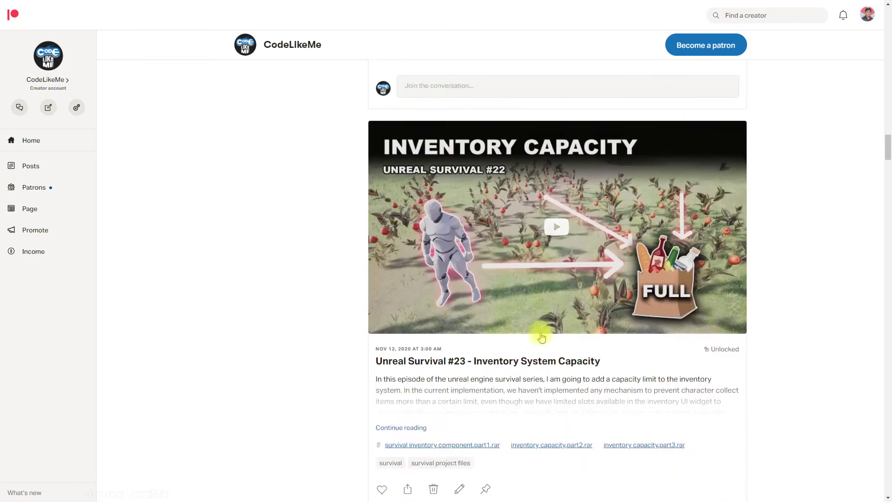
pyautogui.scroll(-10, 543, 335)
pyautogui.scroll(-8, 547, 340)
pyautogui.scroll(-10, 547, 338)
pyautogui.scroll(-6, 547, 334)
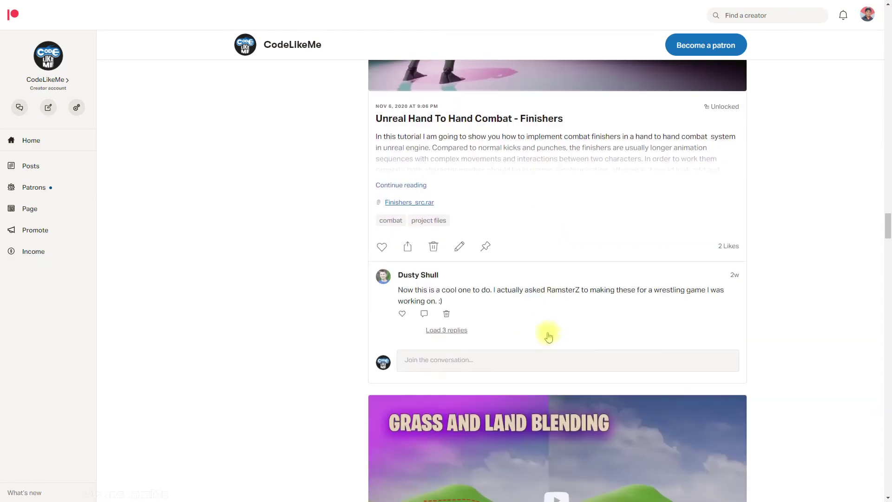
pyautogui.scroll(-5, 547, 334)
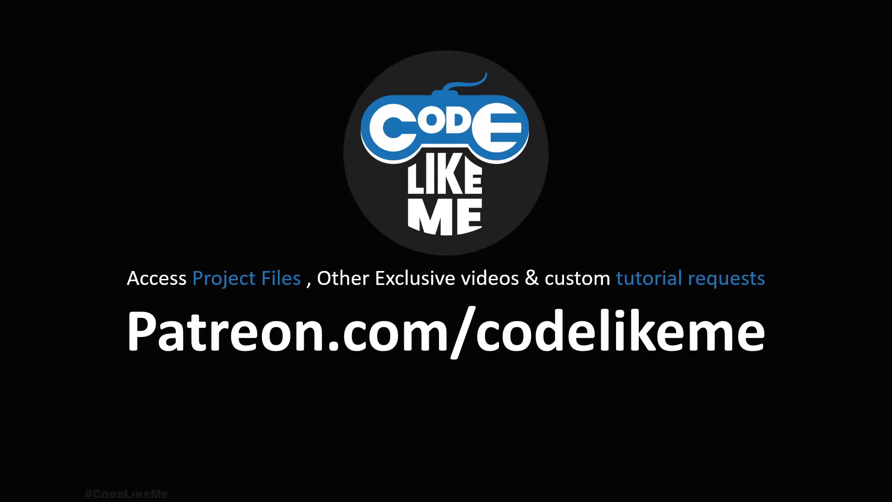